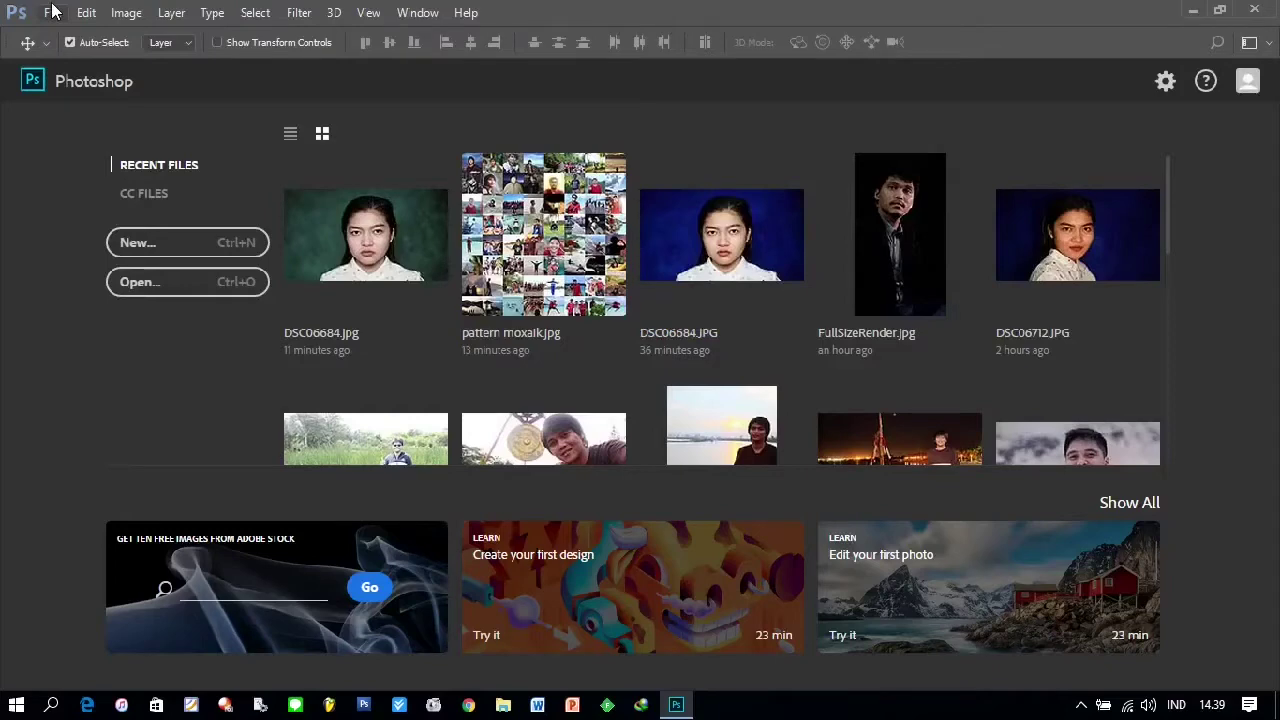
Step: Open the New Document dialog from the File menu
left_click(52, 12)
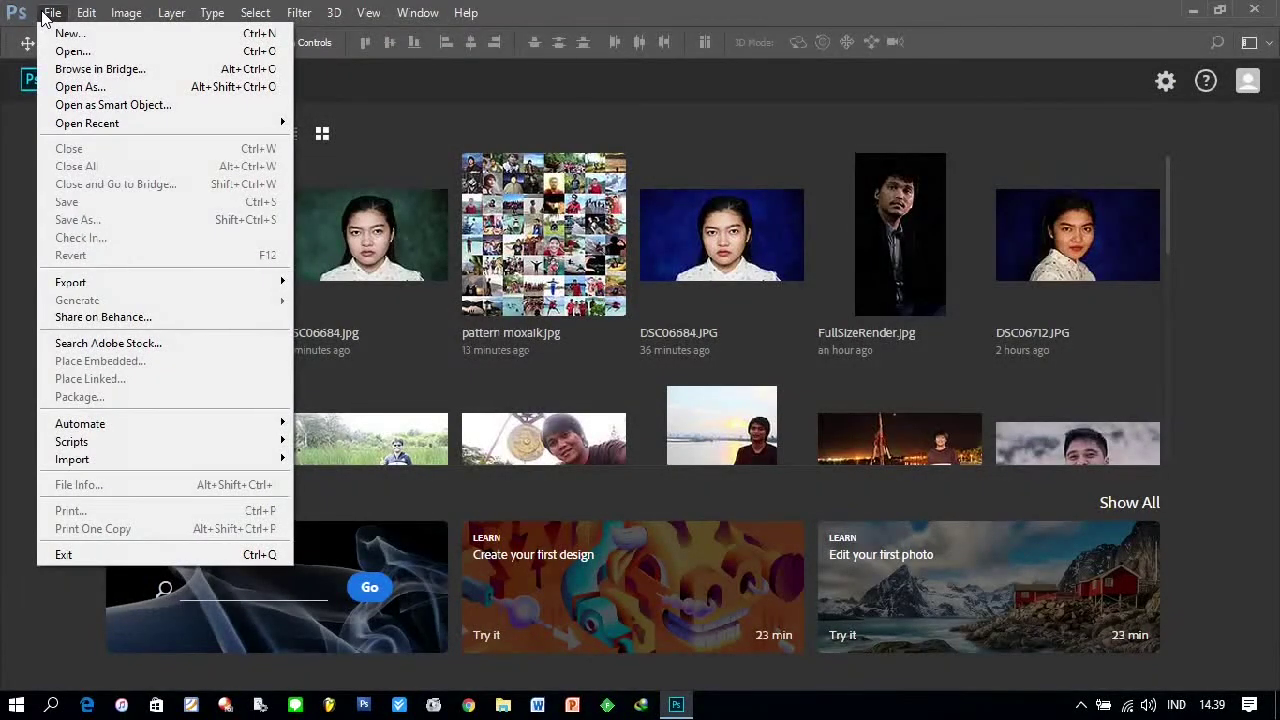
left_click(70, 33)
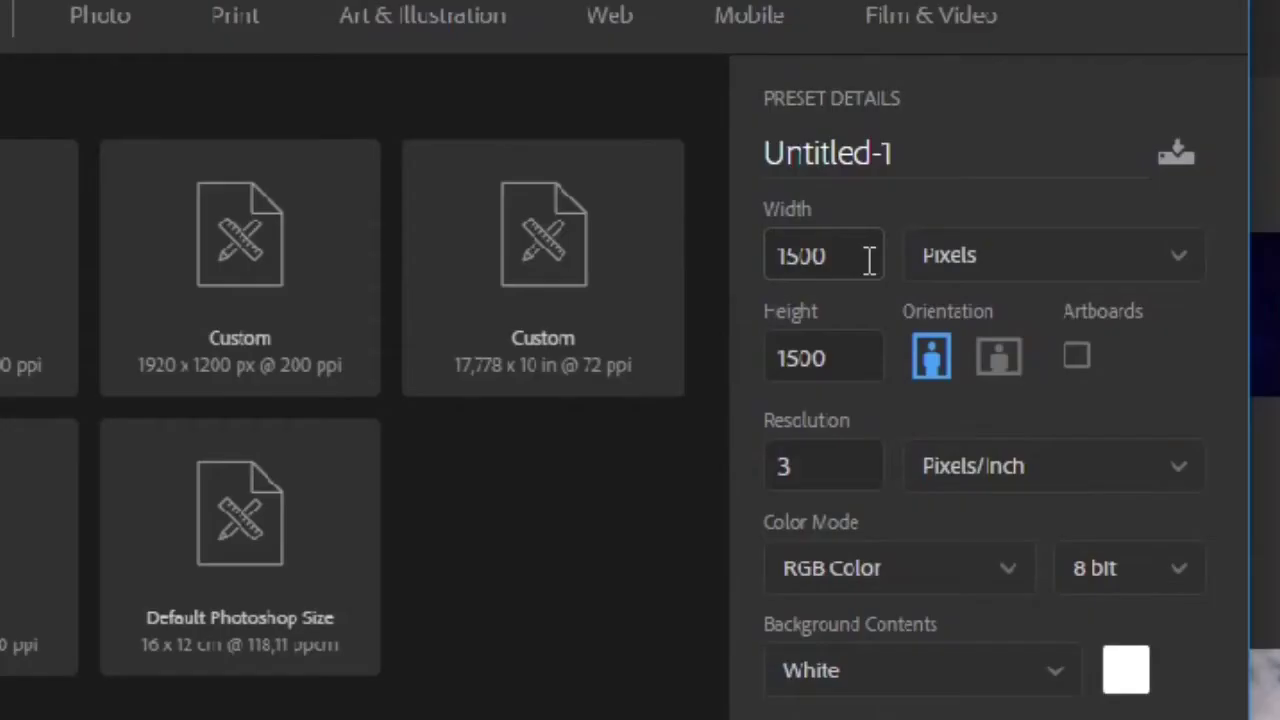
Step: Create a 1500 × 1500 px blank document at 300 pixels/inch
left_click(846, 268)
double_click(841, 256)
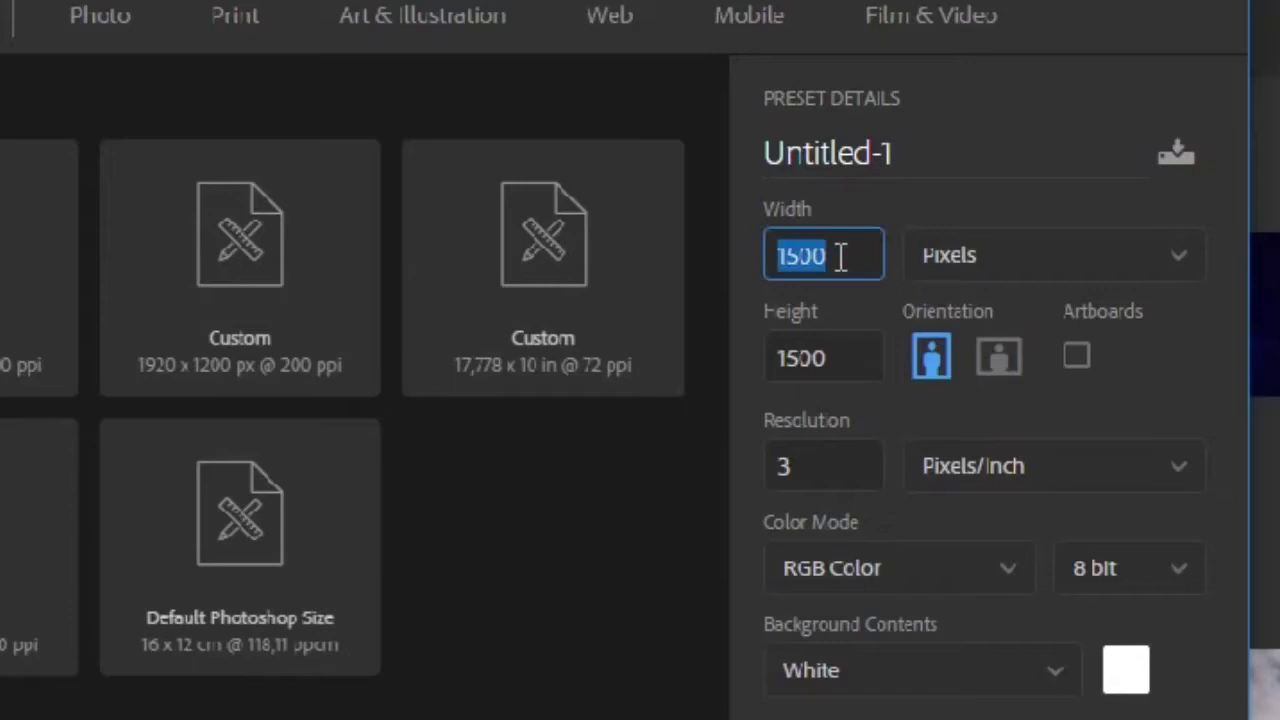
double_click(846, 356)
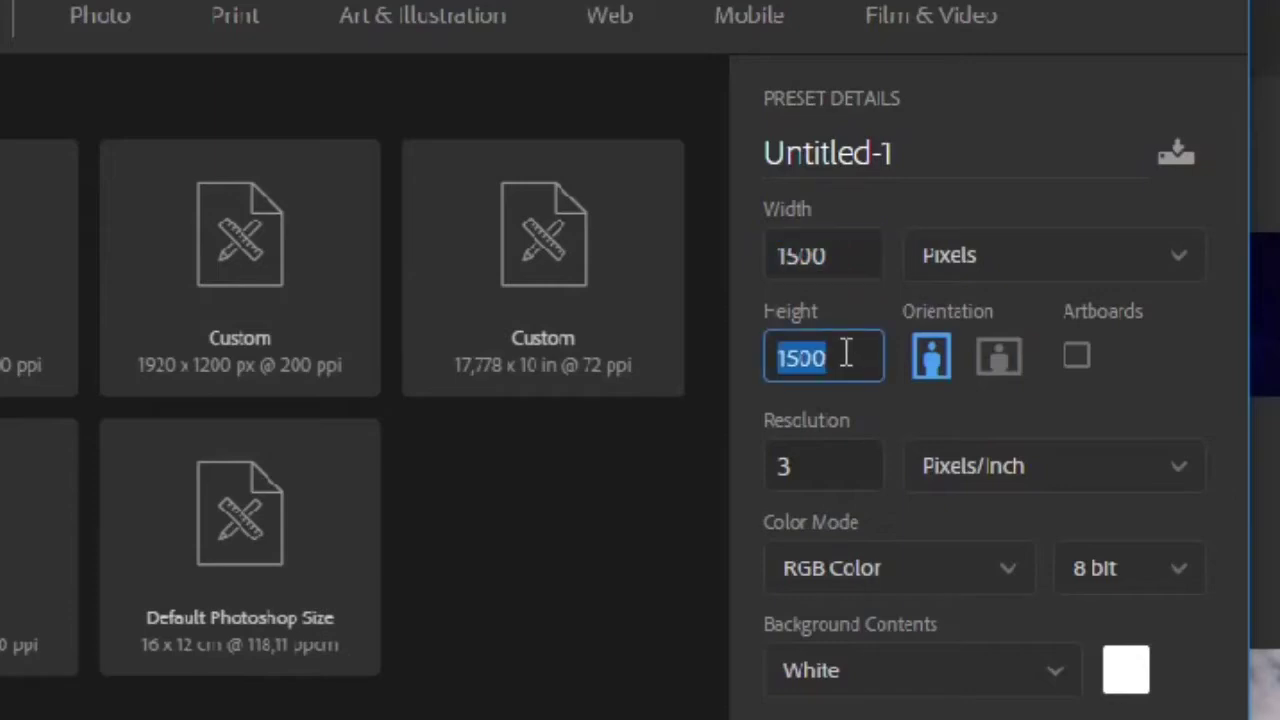
double_click(857, 464)
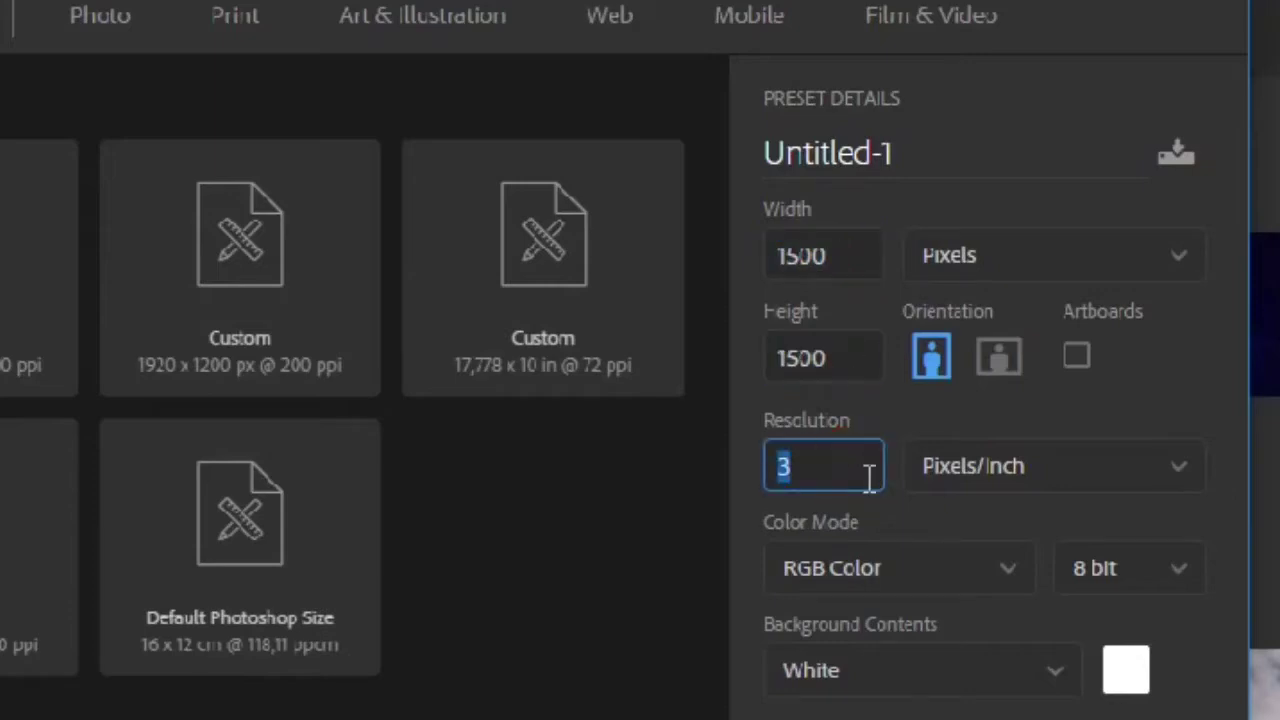
type("00")
key("BackSpace")
key("BackSpace")
type("300")
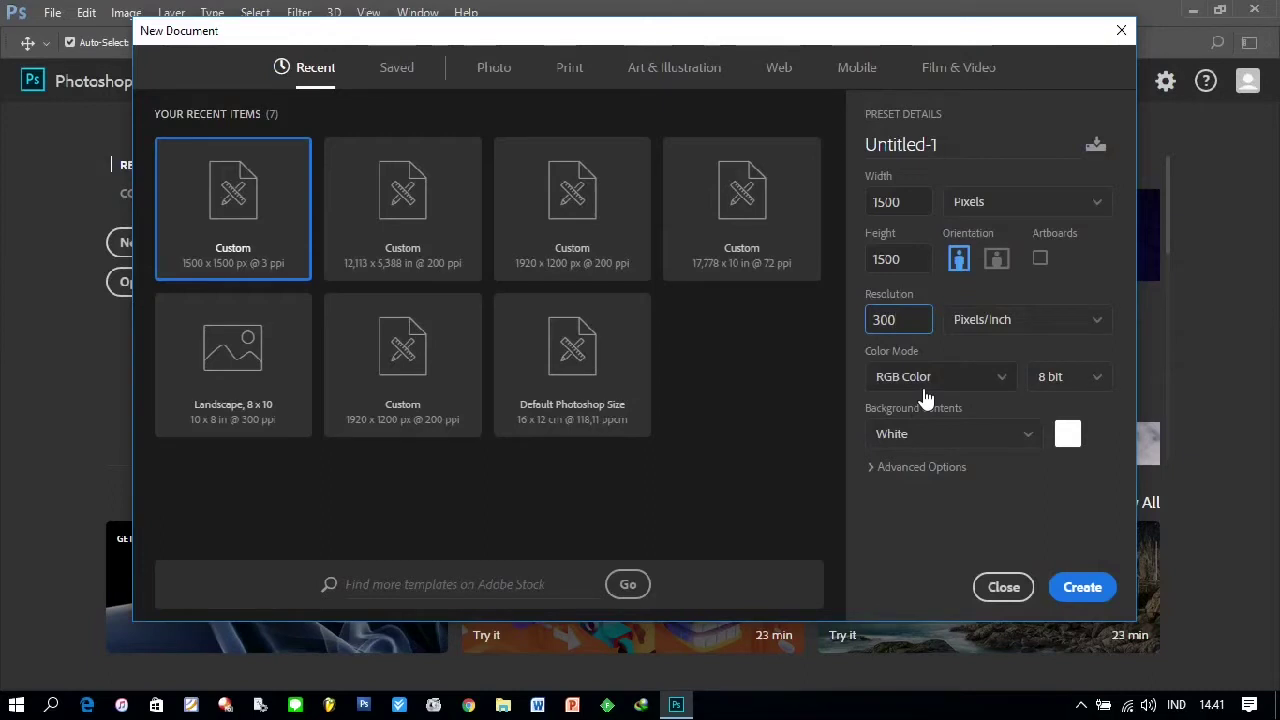
left_click(1082, 588)
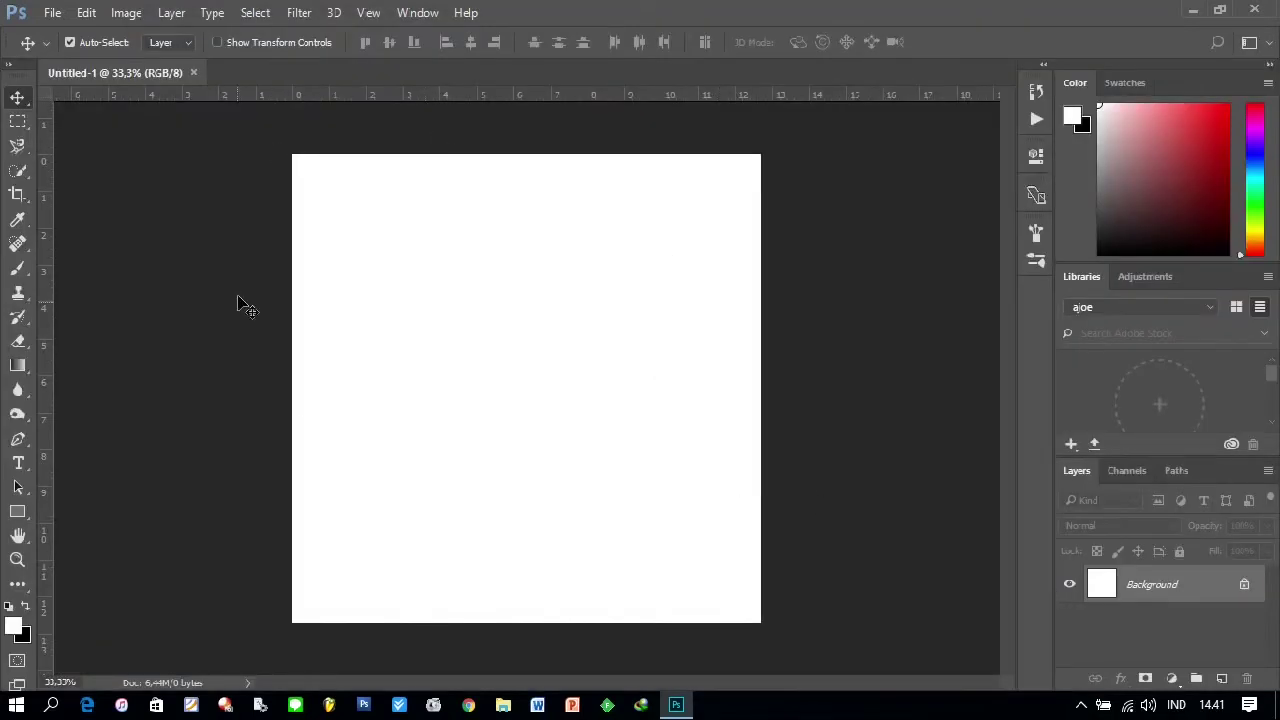
Step: Add a vertical guide at position 12,5% via View > New Guide
left_click(369, 14)
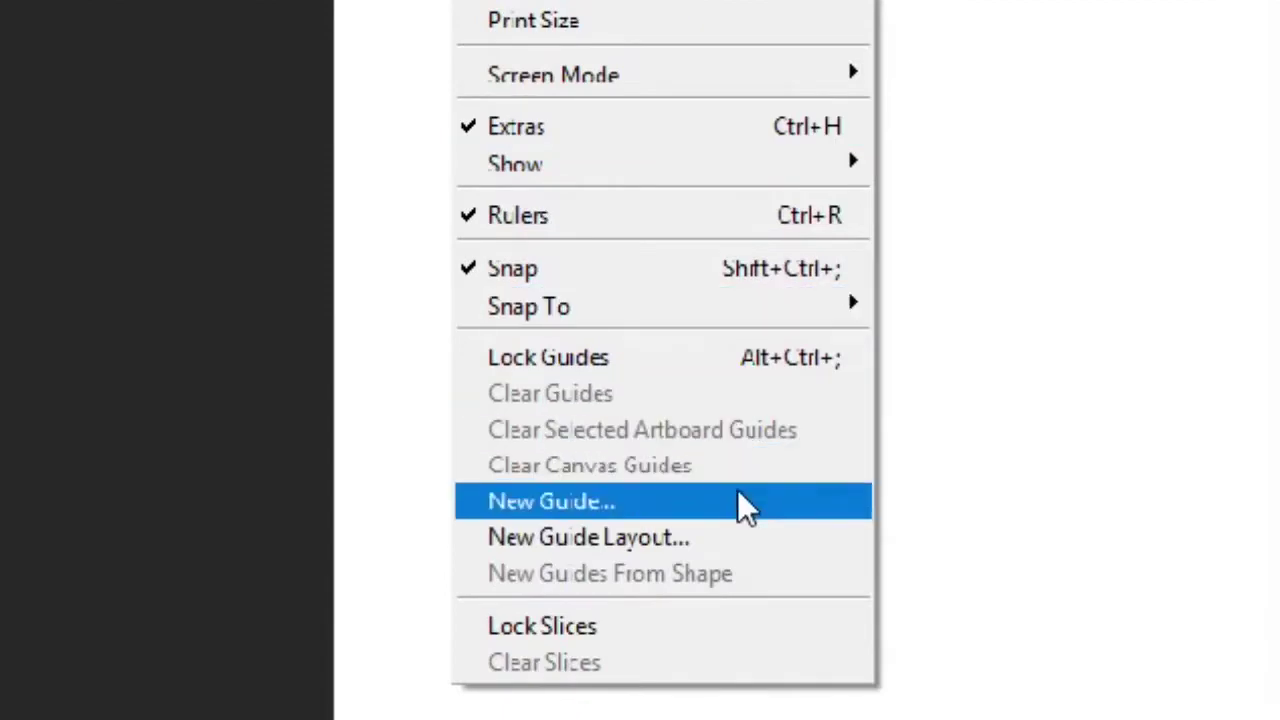
left_click(738, 491)
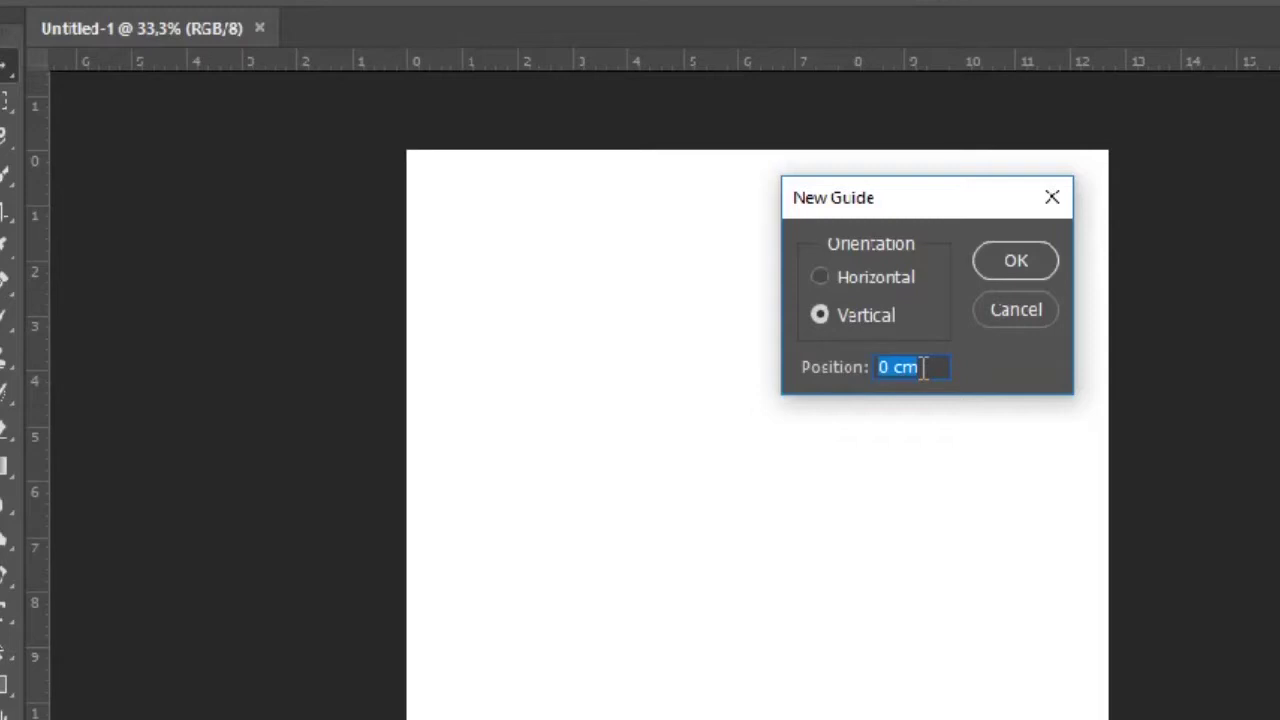
type("12")
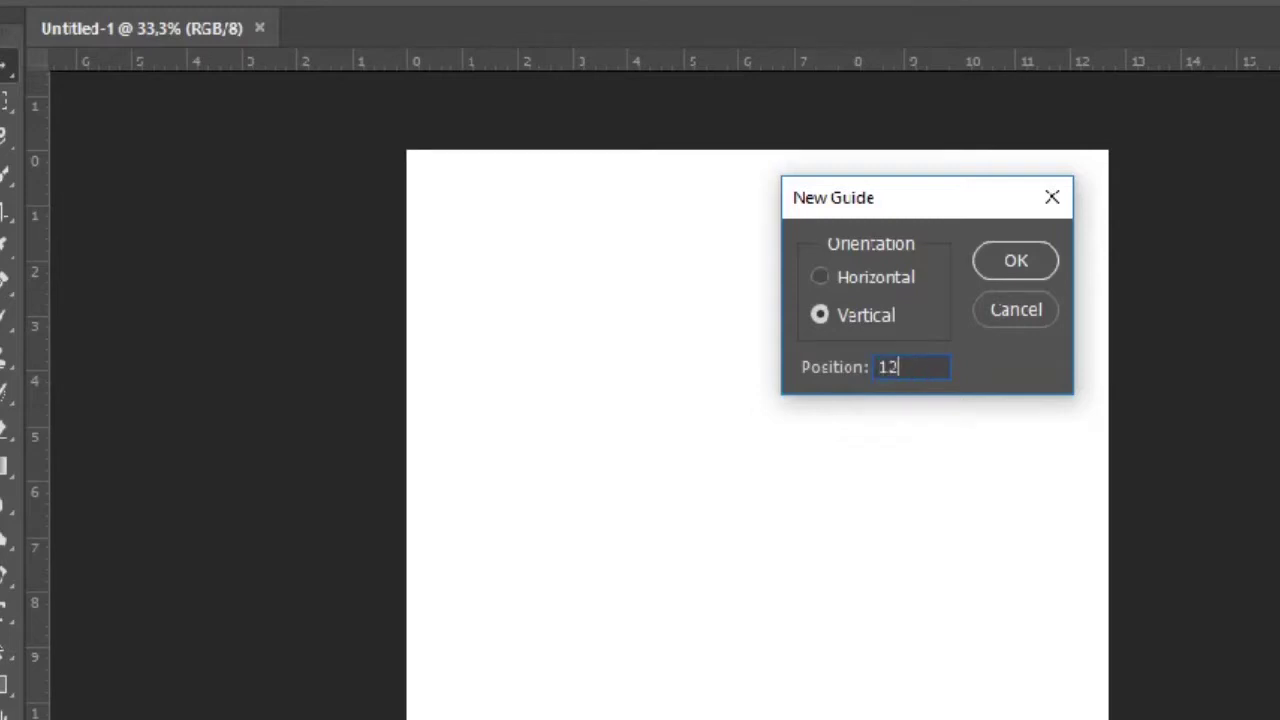
type(",5")
type("%")
left_click(1010, 262)
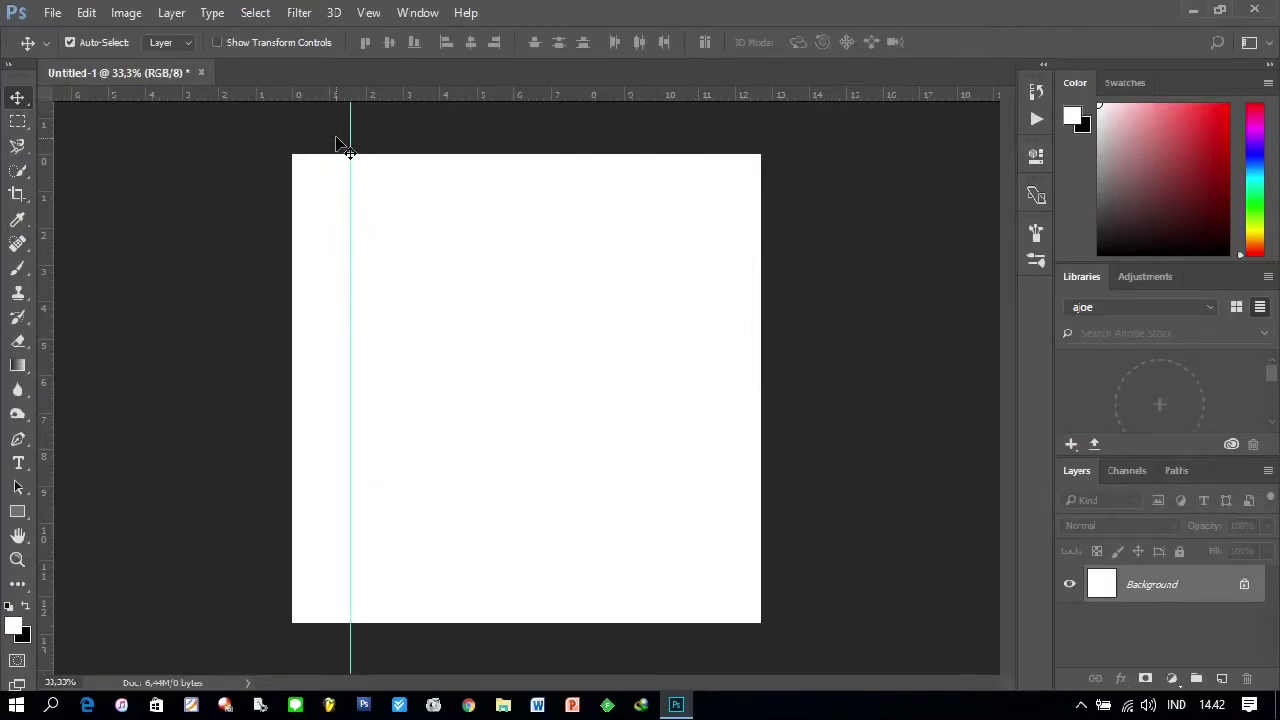
Step: Add a horizontal guide at 12,5%
left_click(367, 14)
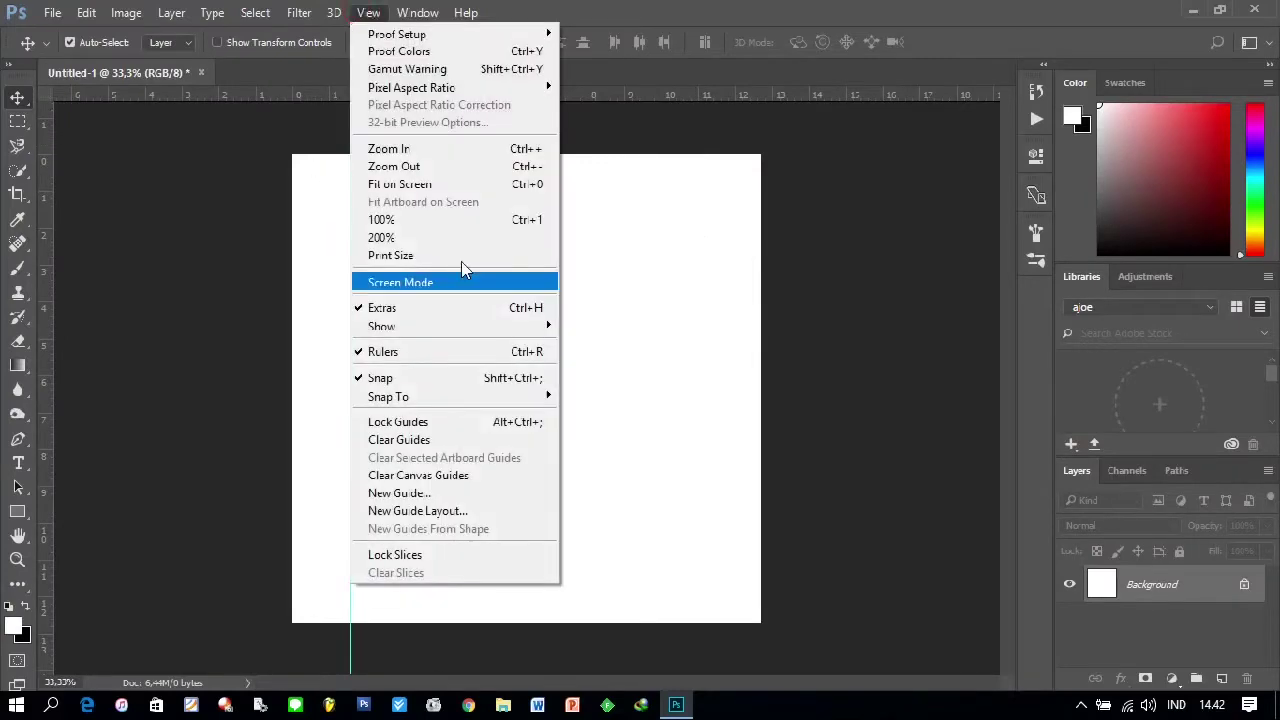
left_click(471, 493)
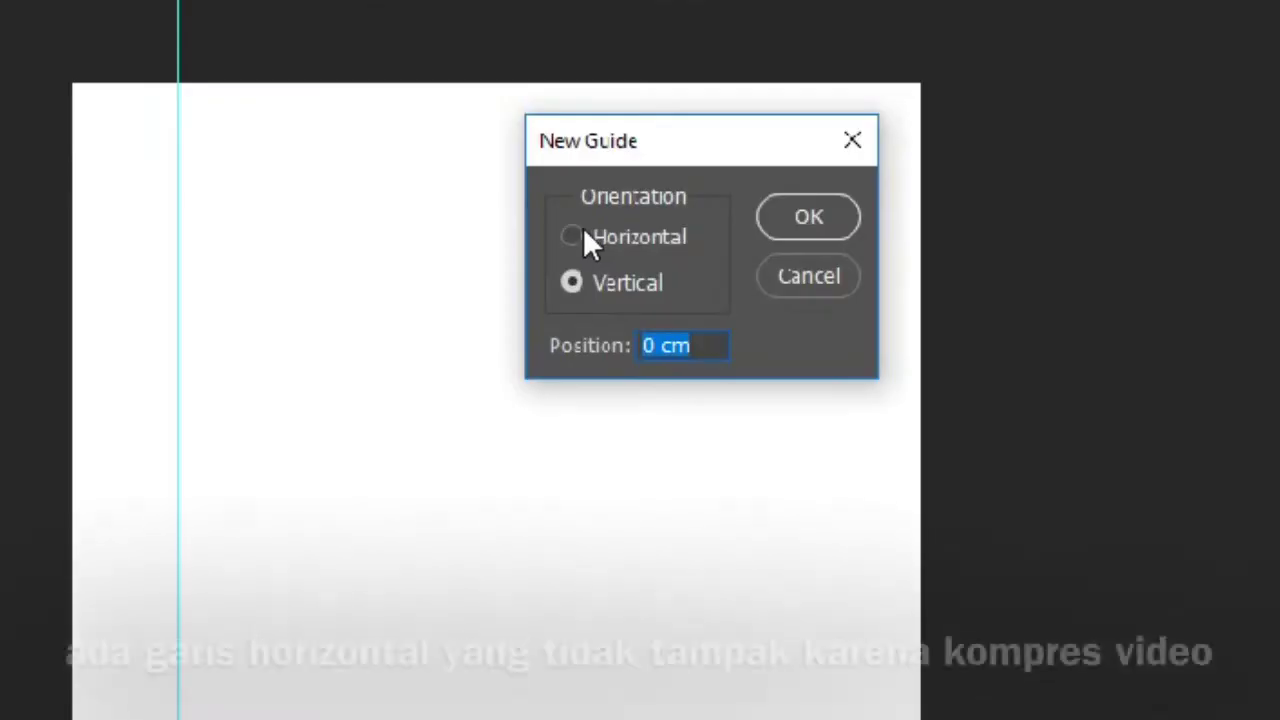
left_click(576, 237)
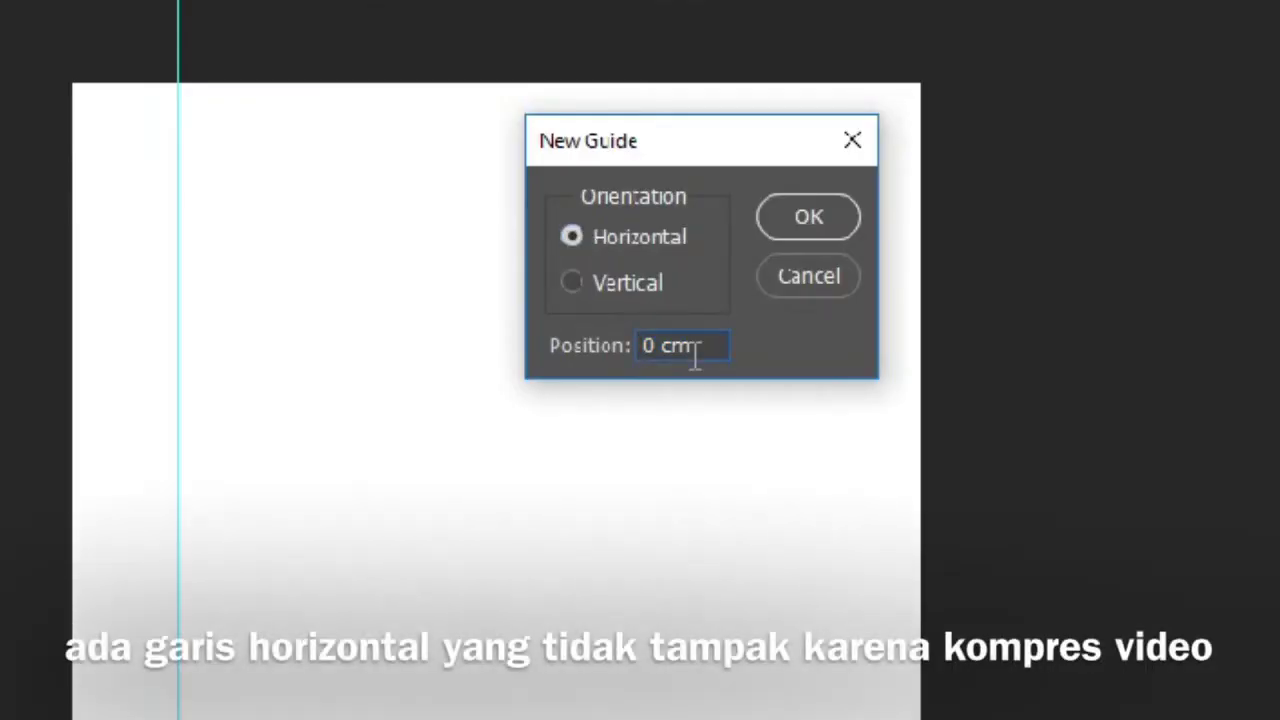
left_click_drag(690, 350, 641, 348)
type("12")
type(",5")
type("%")
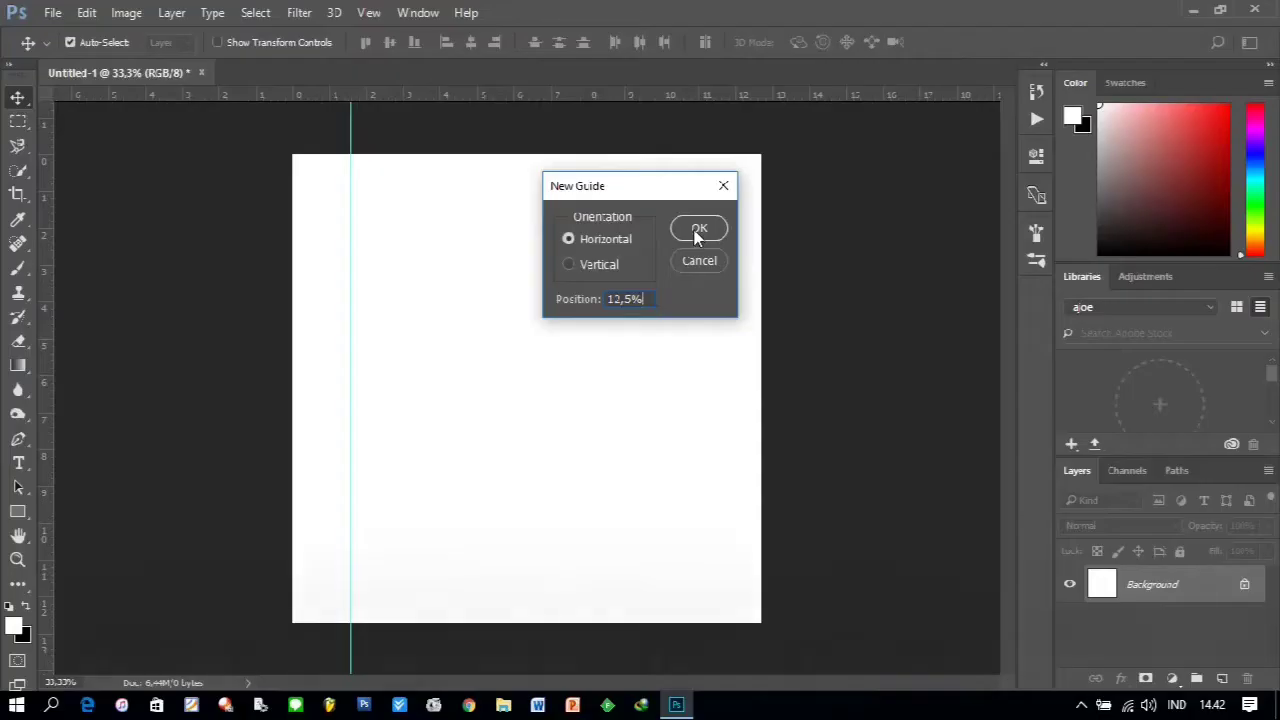
left_click(795, 230)
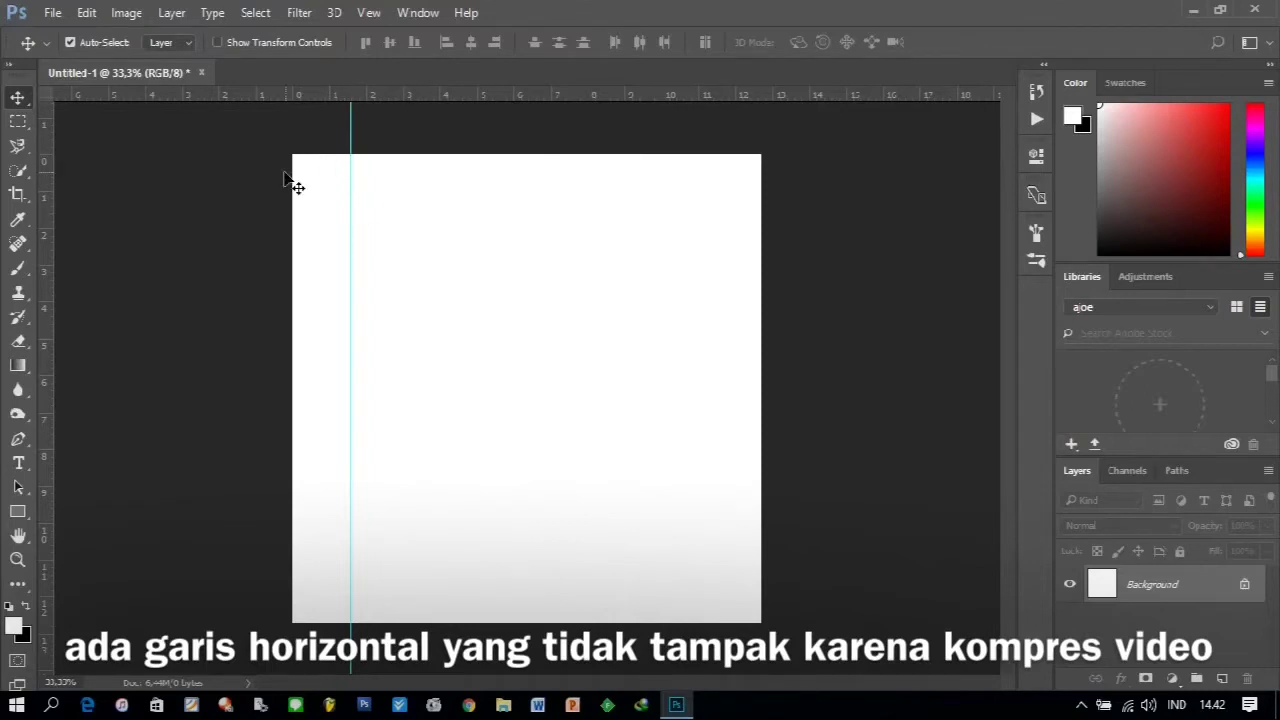
Step: Add a horizontal guide at 25% and enter 25% for another new guide
left_click(368, 13)
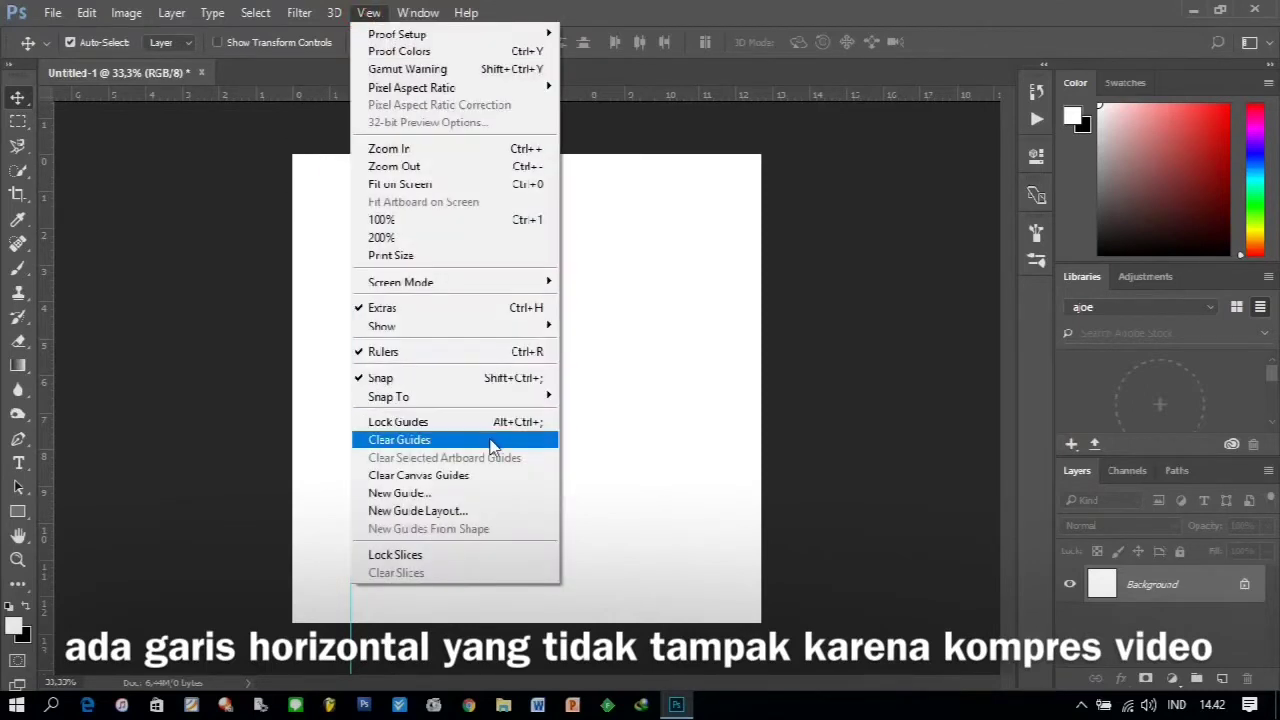
left_click(486, 493)
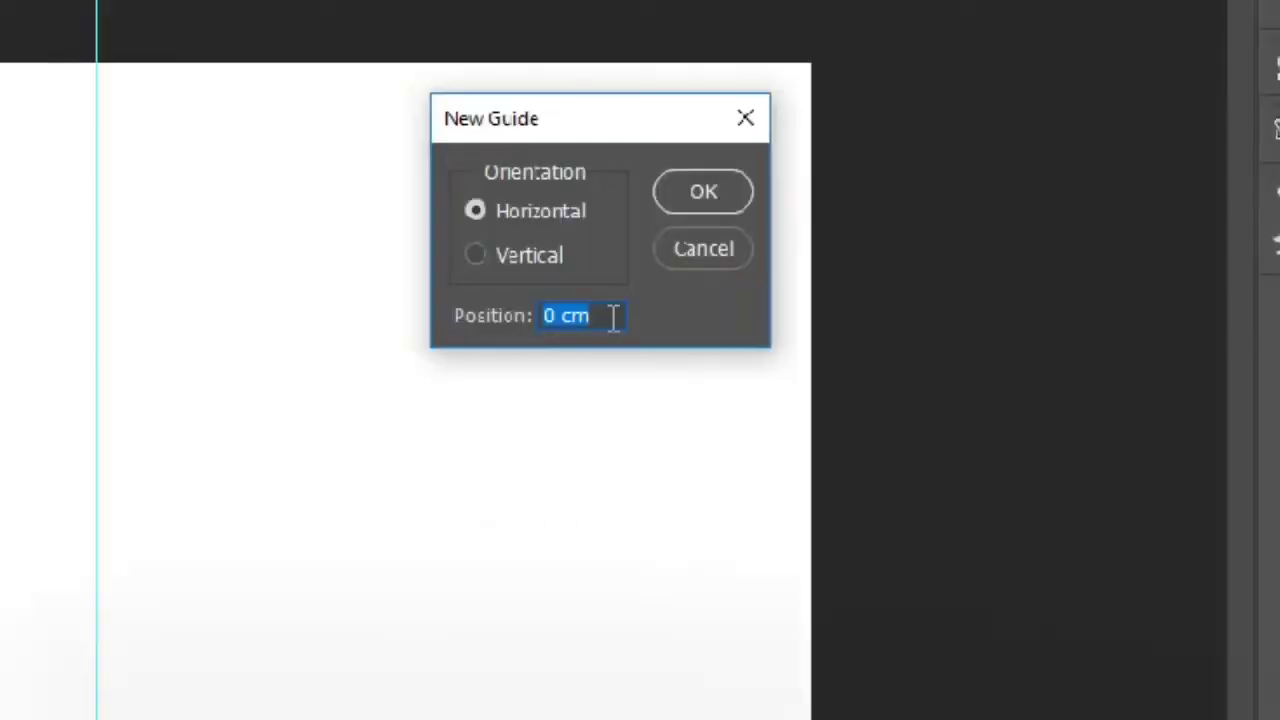
type("2")
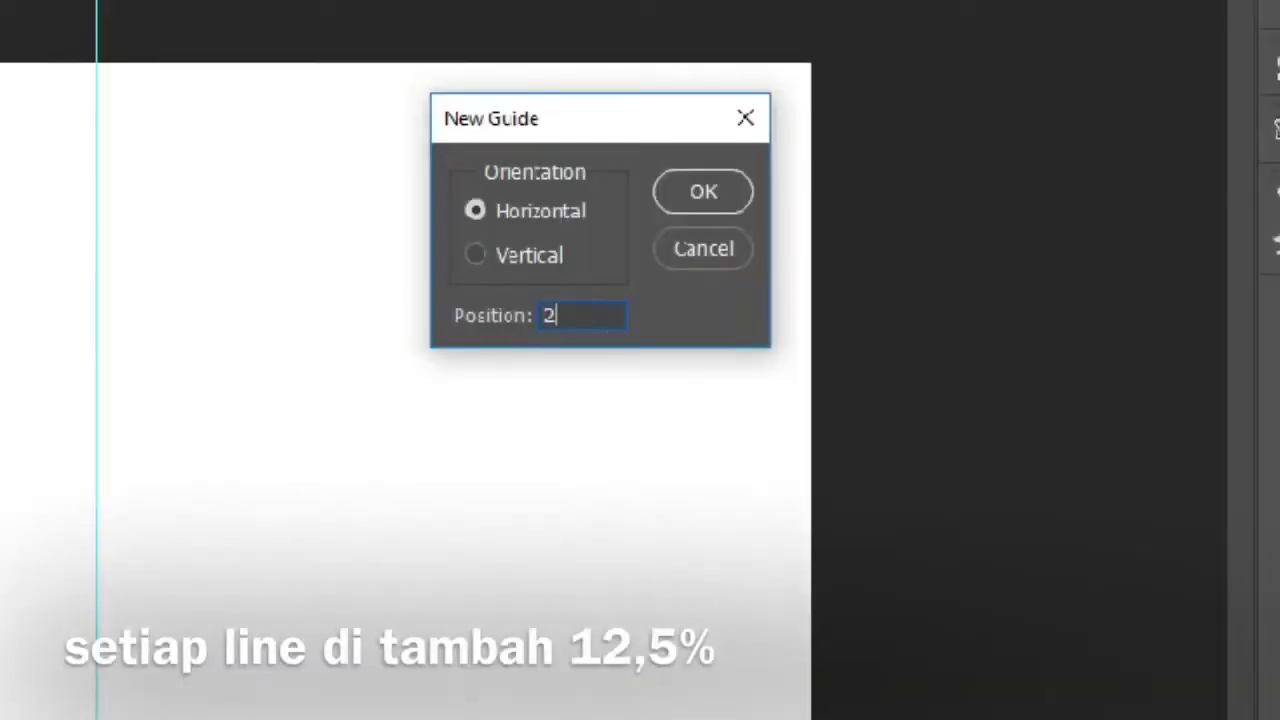
type("5%")
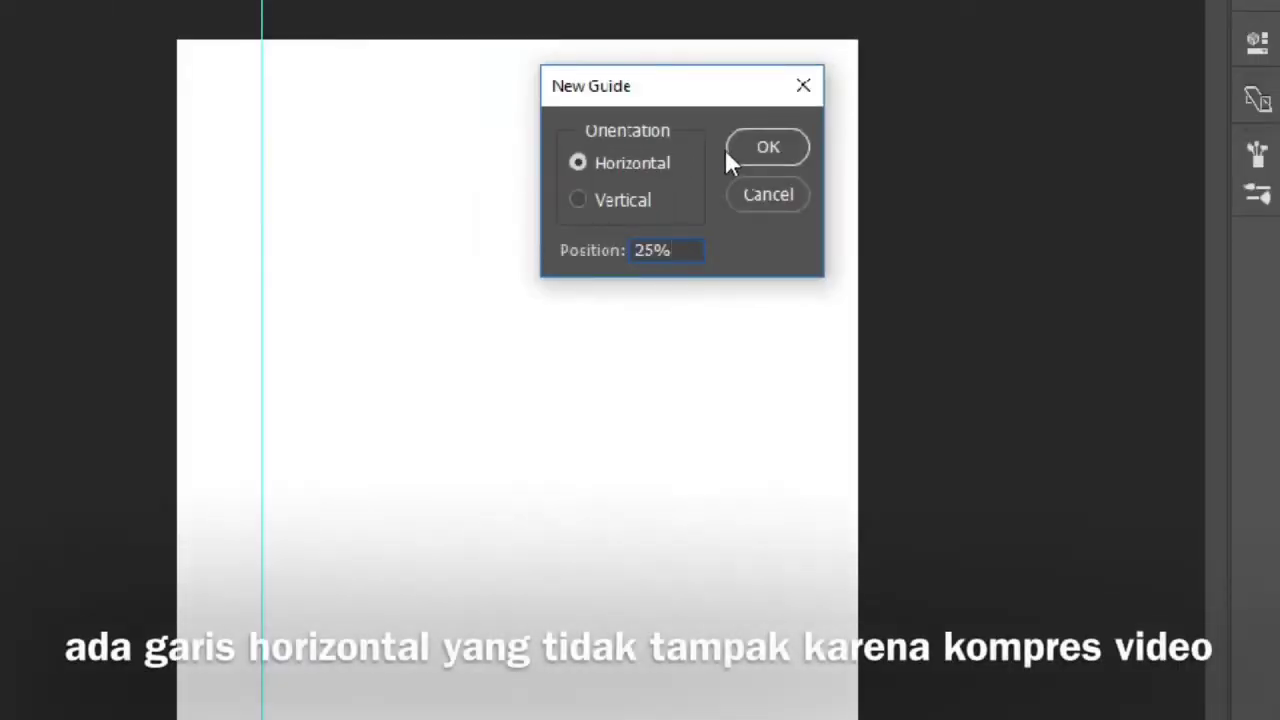
left_click(765, 150)
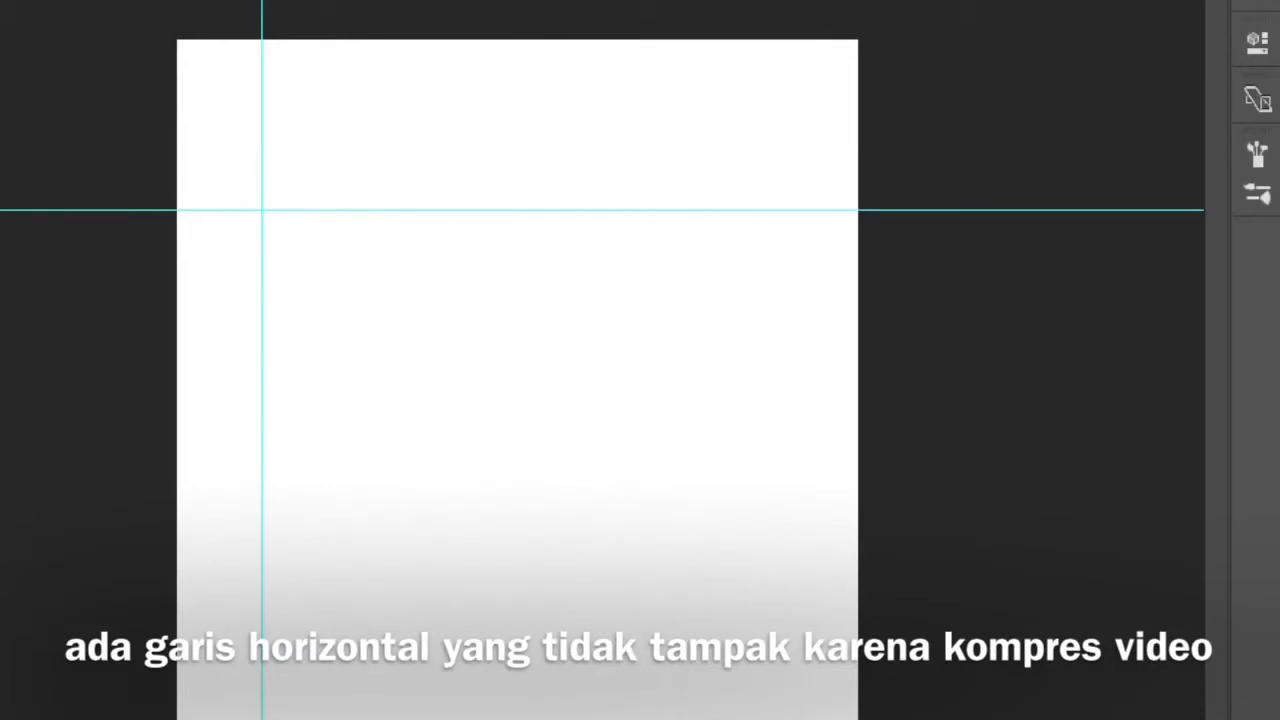
key("alt+v")
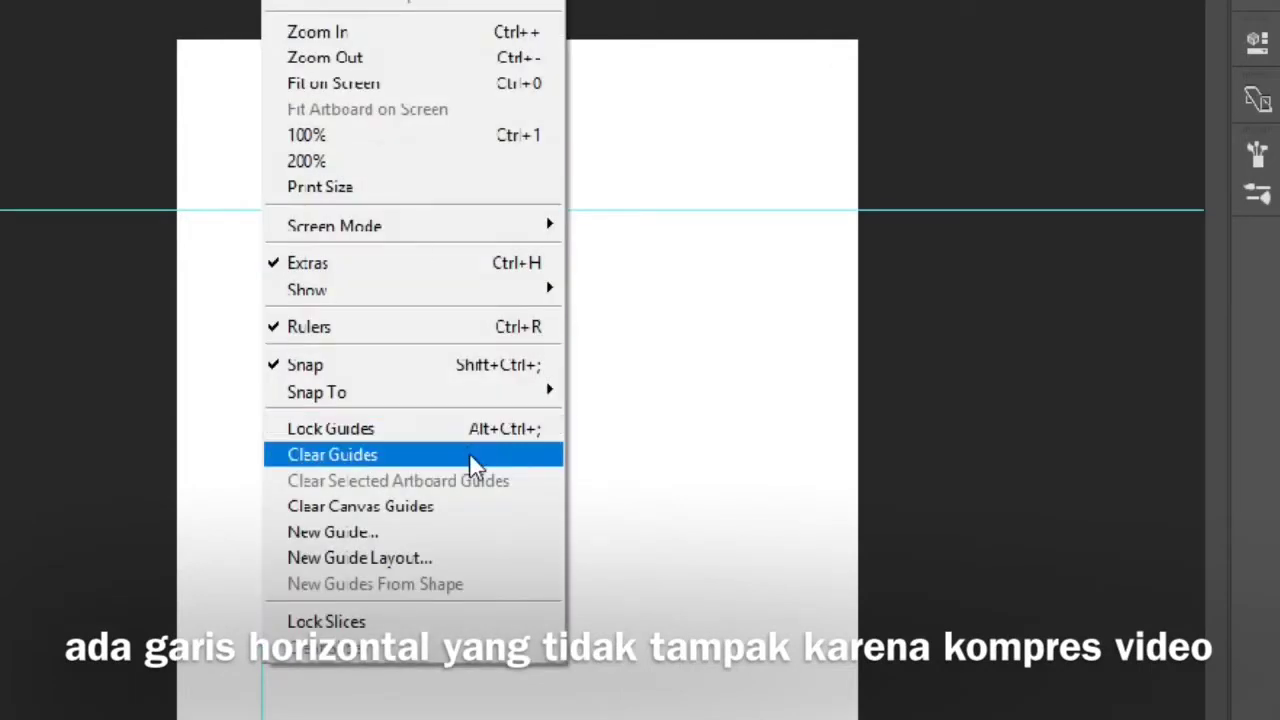
left_click(450, 532)
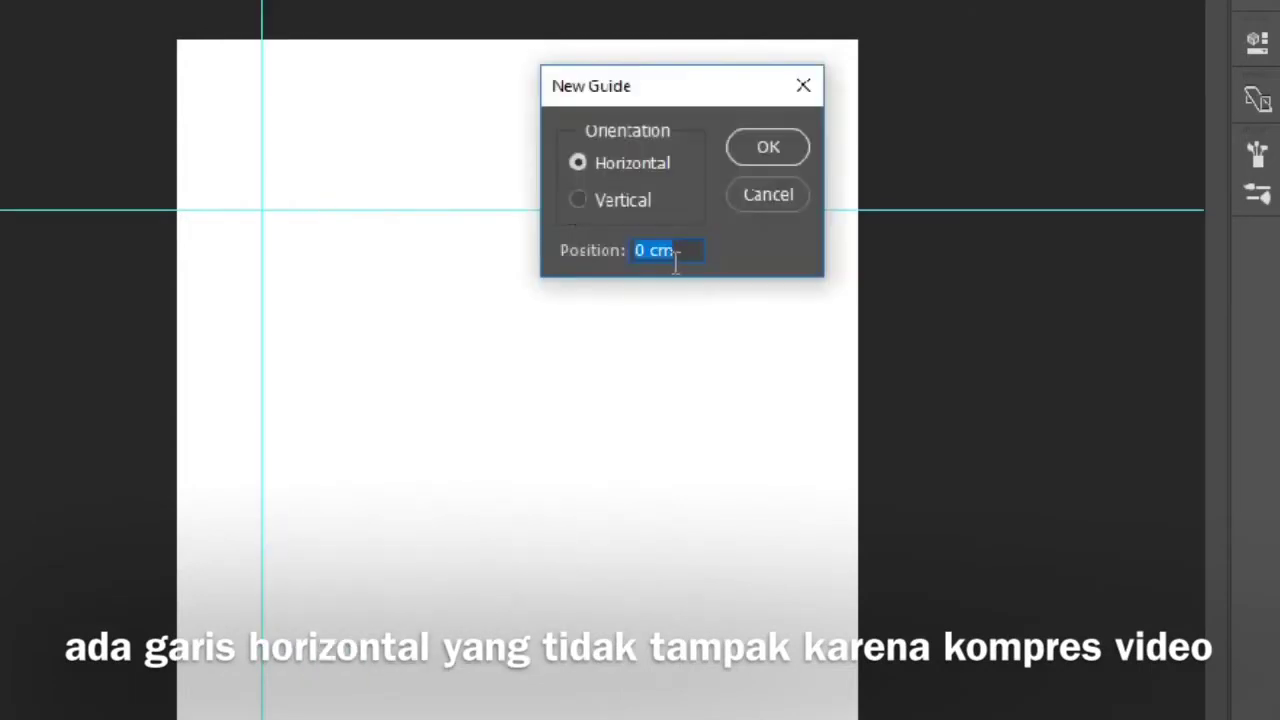
type("25")
type("%")
Step: Add vertical guides at 25%, 37,5% and onward up to 87,5%
left_click(640, 199)
left_click(766, 150)
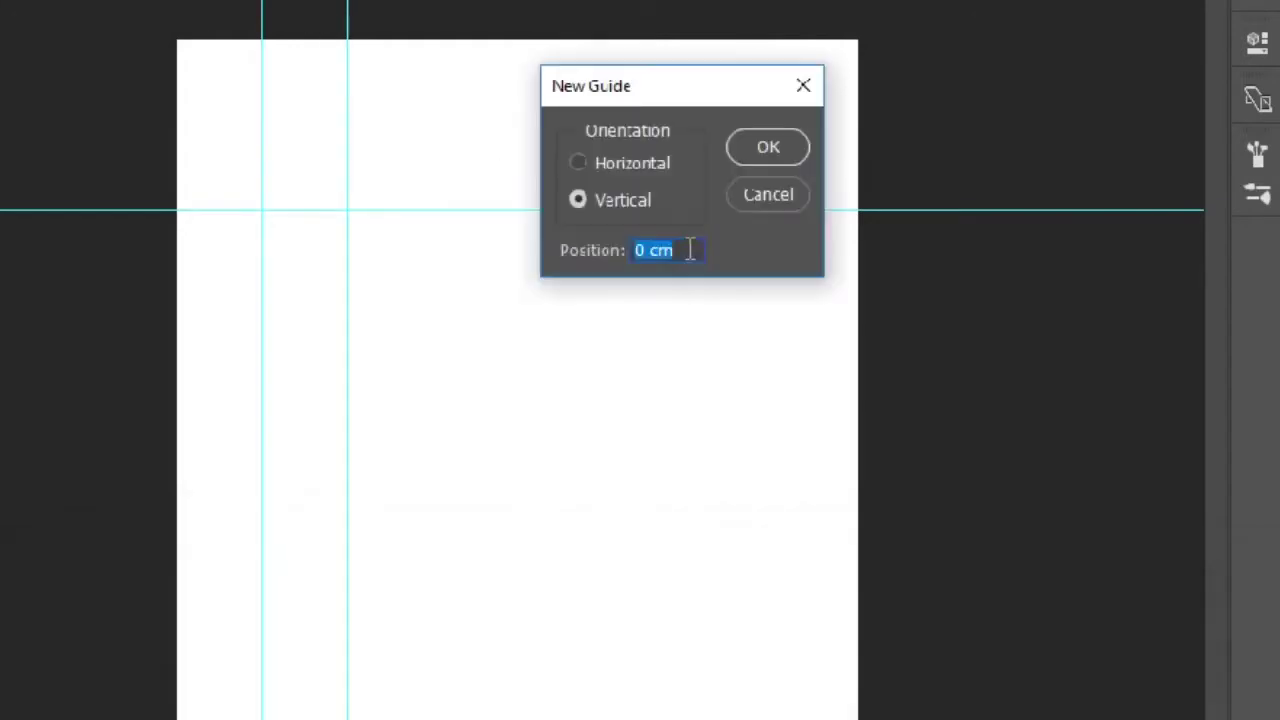
type("37")
type(",5")
type("%")
type("87")
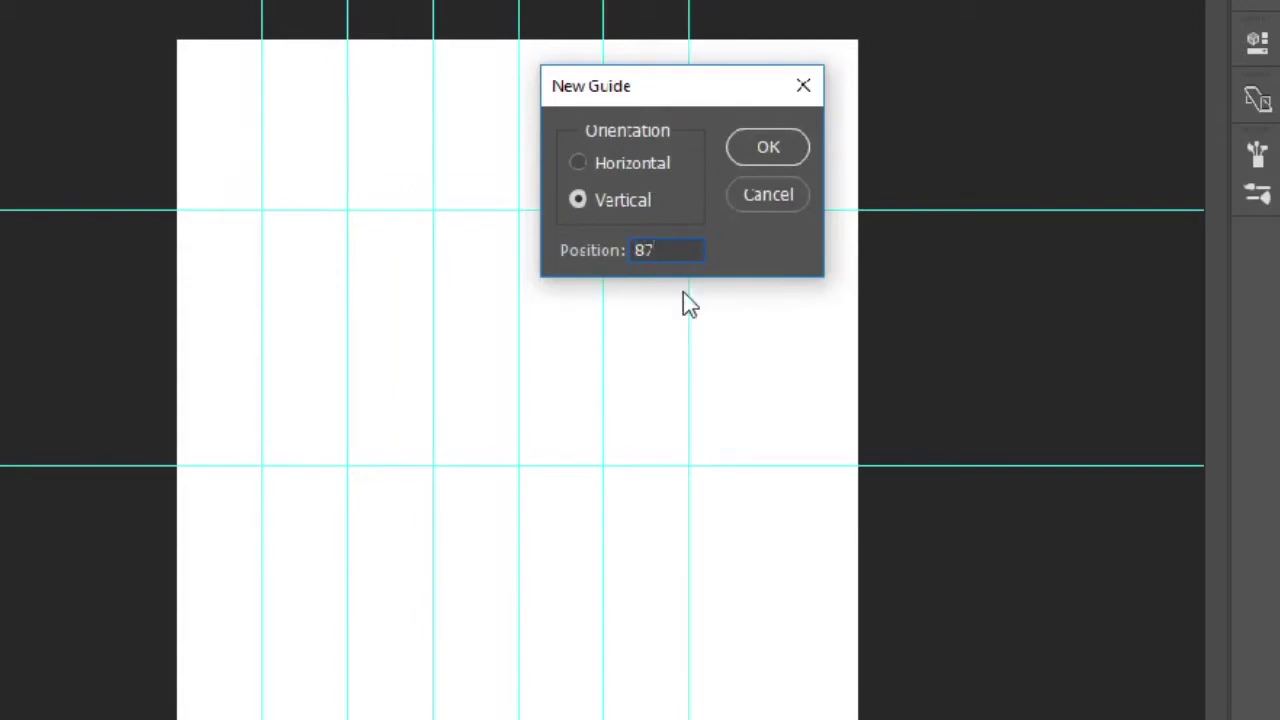
type(",")
type("5")
type("%")
left_click(766, 147)
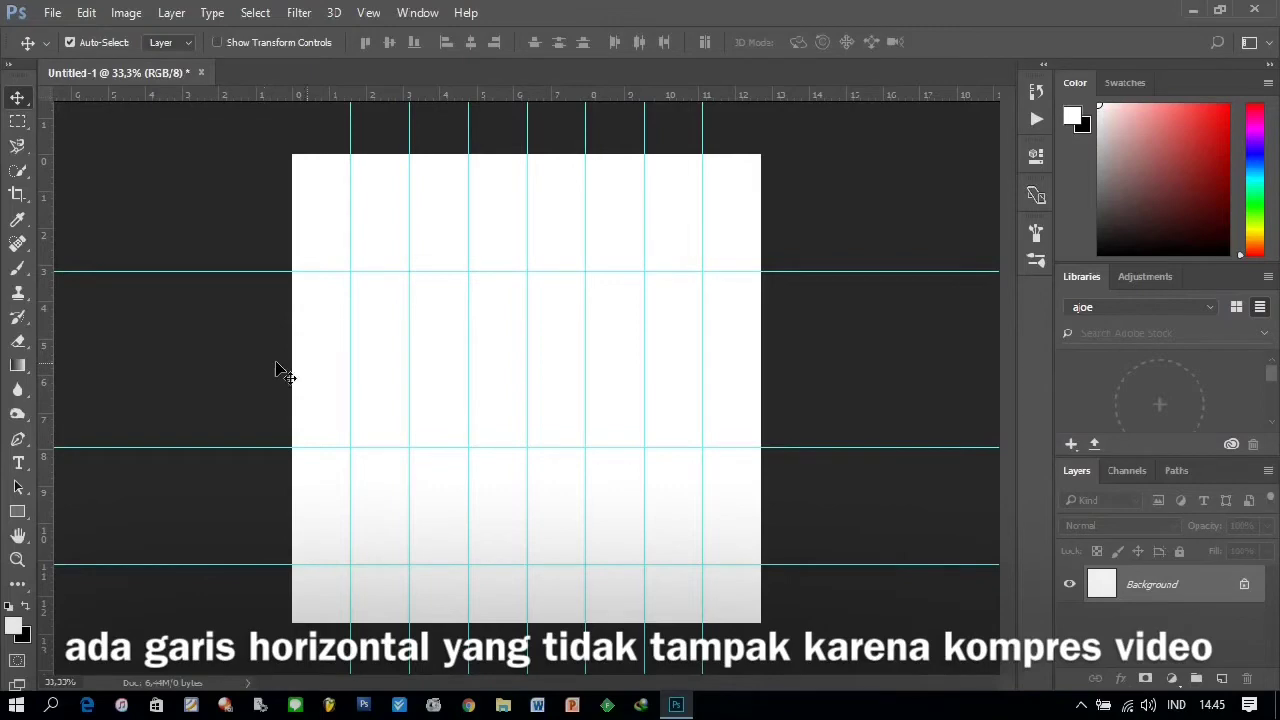
Step: Place-embed the IMG_2958 photo from the upload folder
left_click(50, 14)
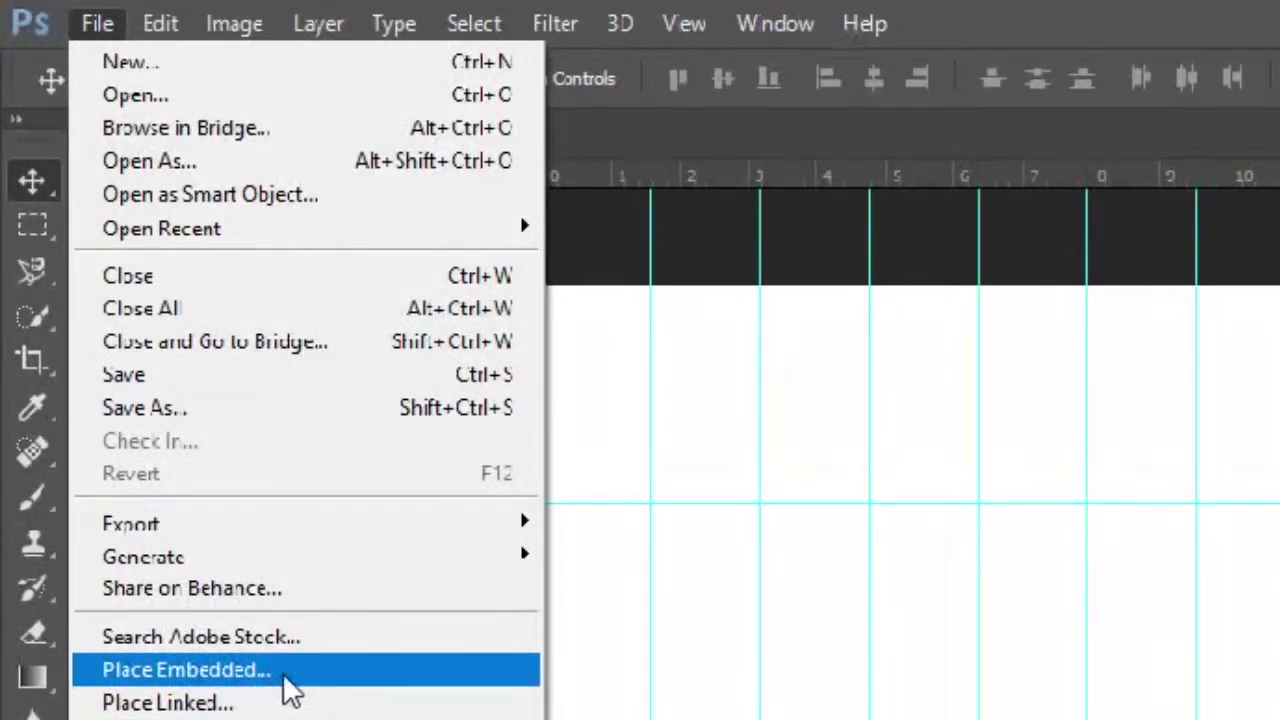
left_click(280, 676)
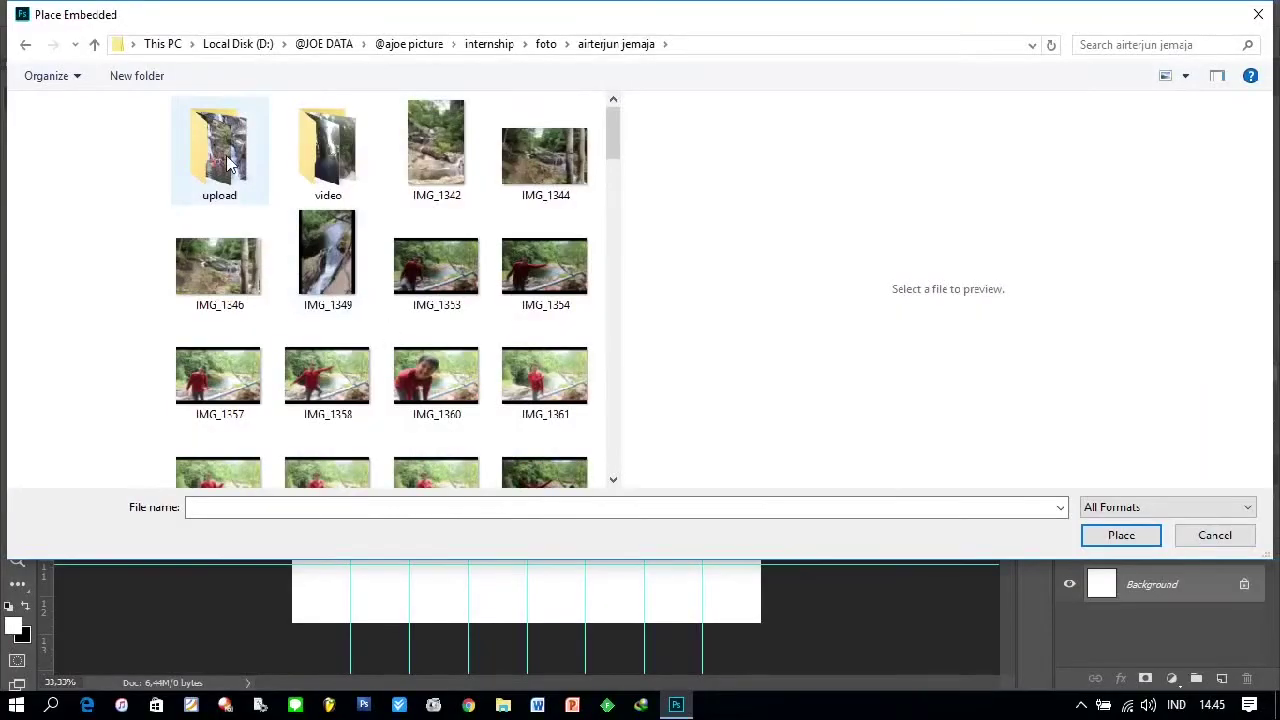
double_click(219, 150)
scroll(346, 314, "down", 3)
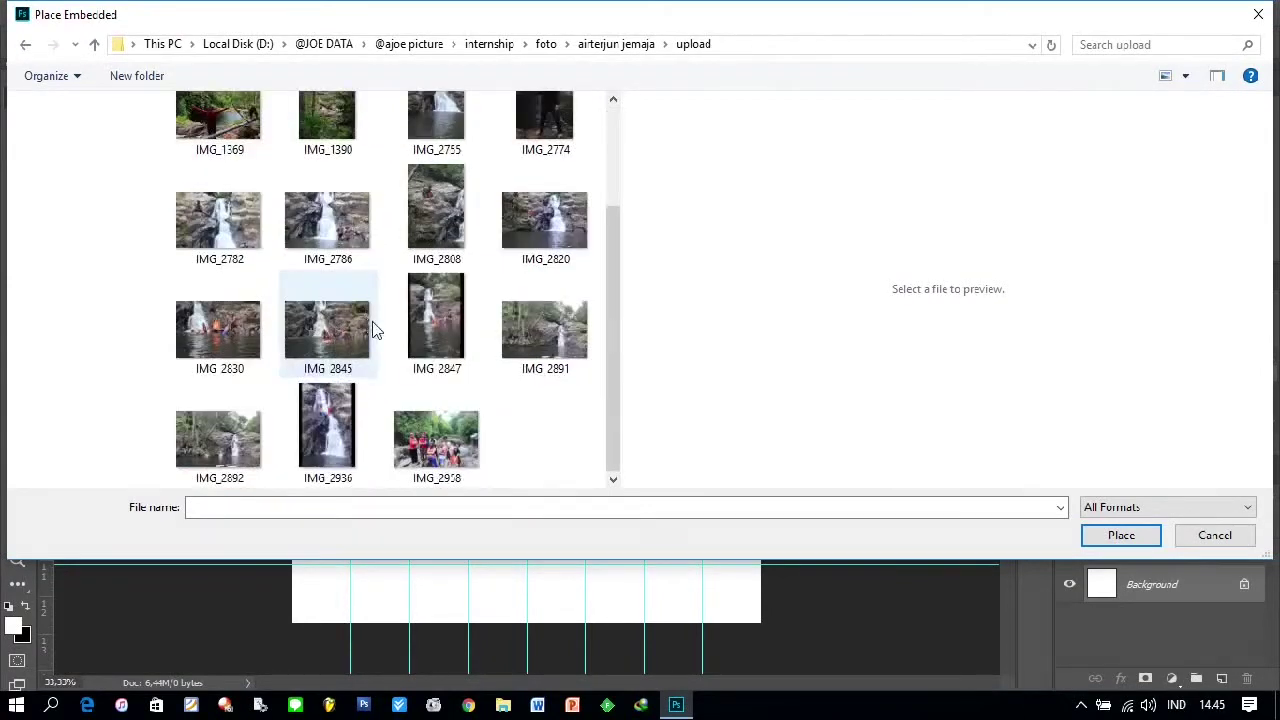
left_click(436, 440)
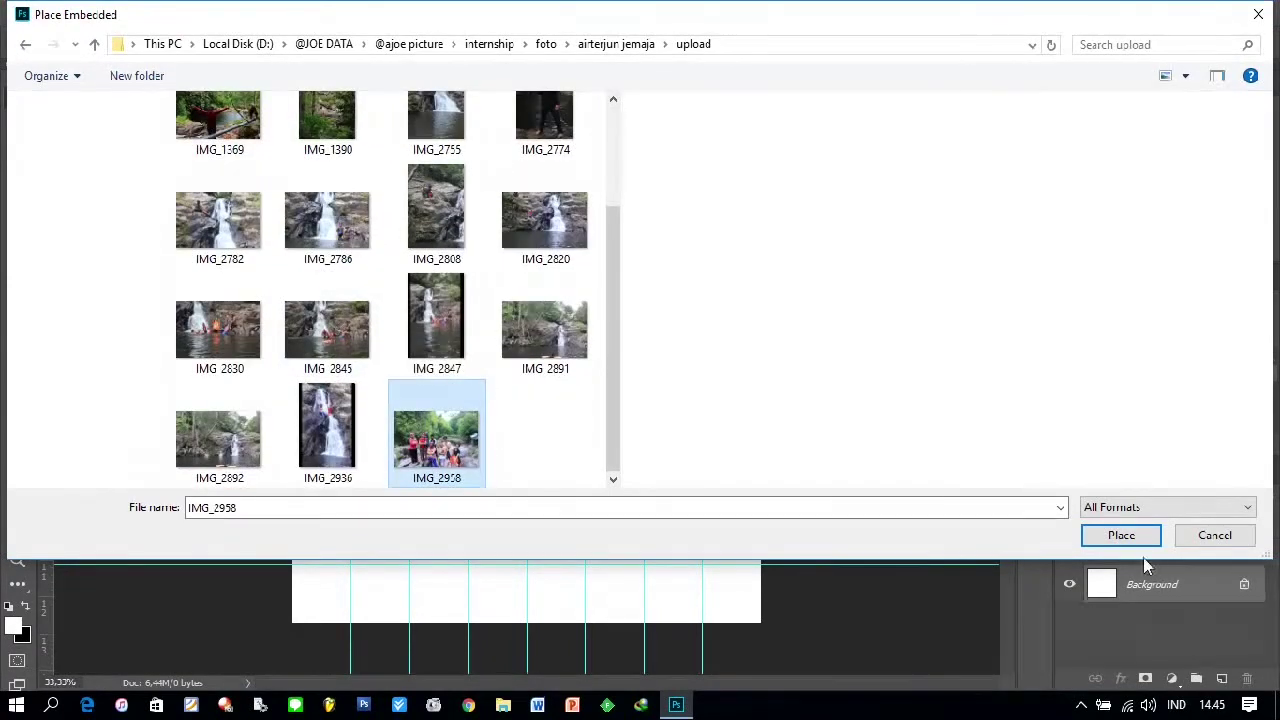
left_click(1126, 537)
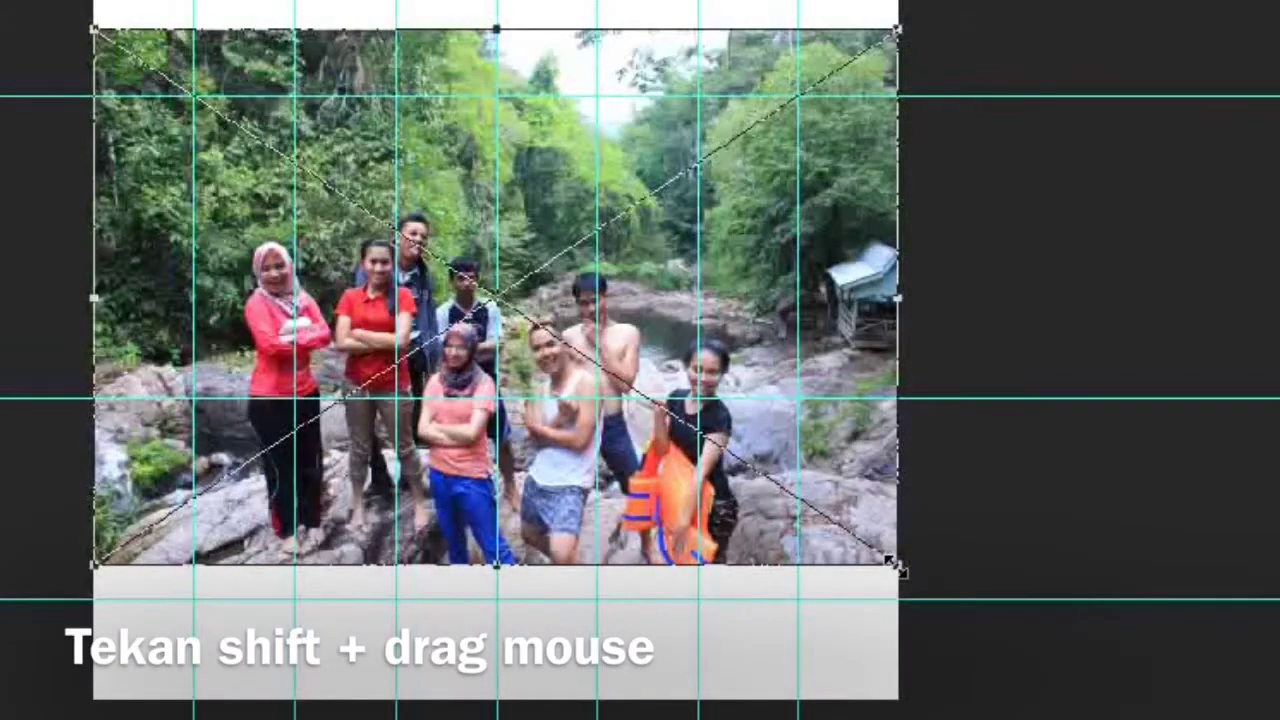
Step: Shrink IMG_2958 to about 1.52% and move it into the top-left grid cell
left_click_drag(904, 568, 278, 142)
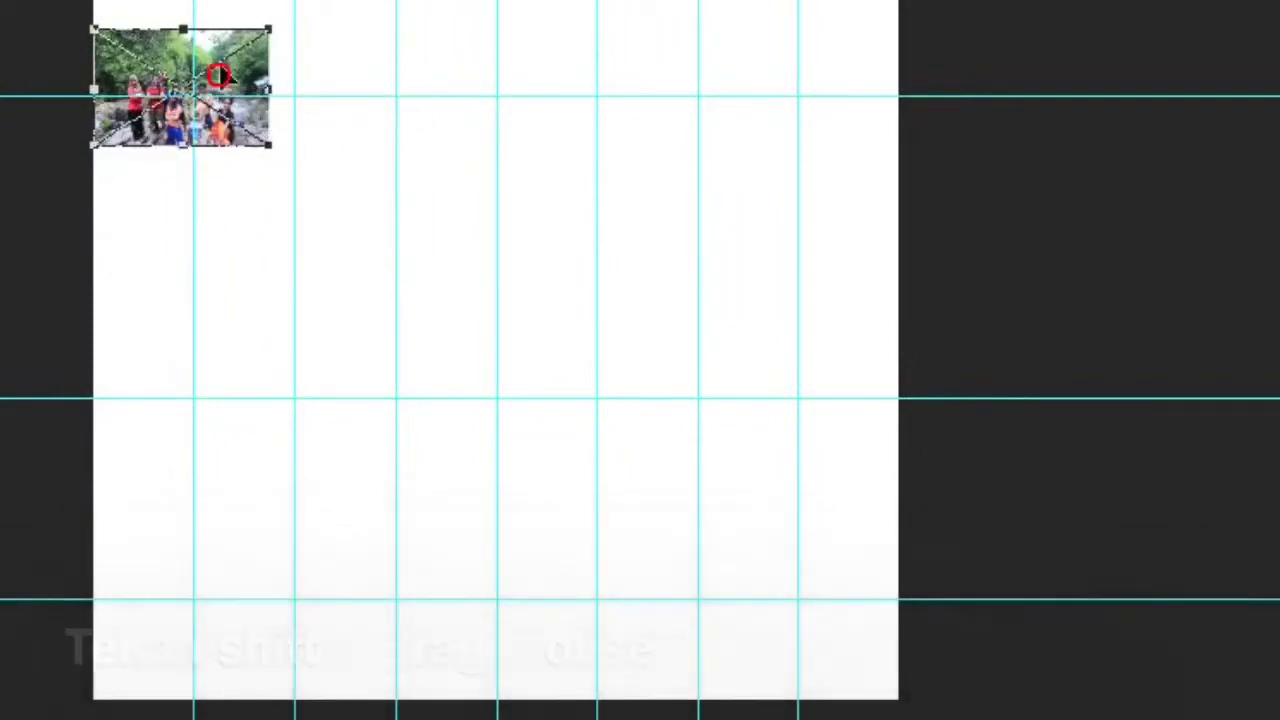
mouse_move(345, 186)
left_mouse_down()
mouse_move(345, 197)
mouse_move(365, 181)
left_mouse_up()
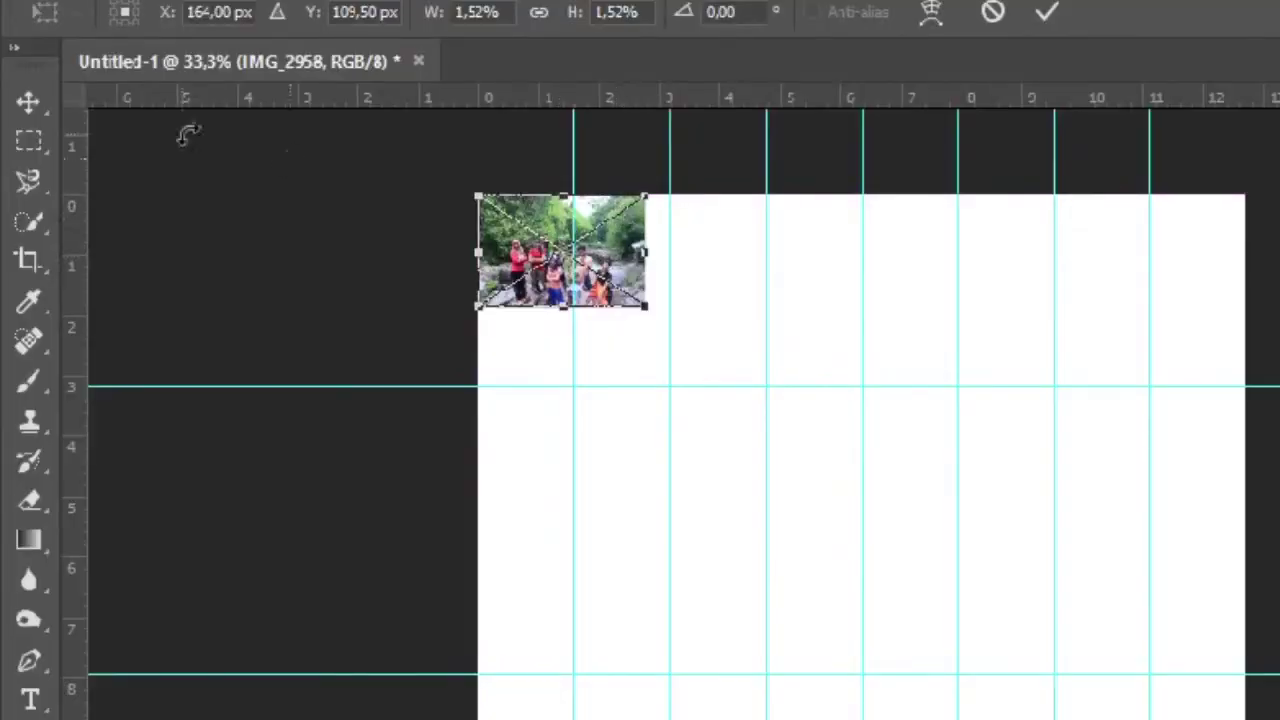
left_click(29, 152)
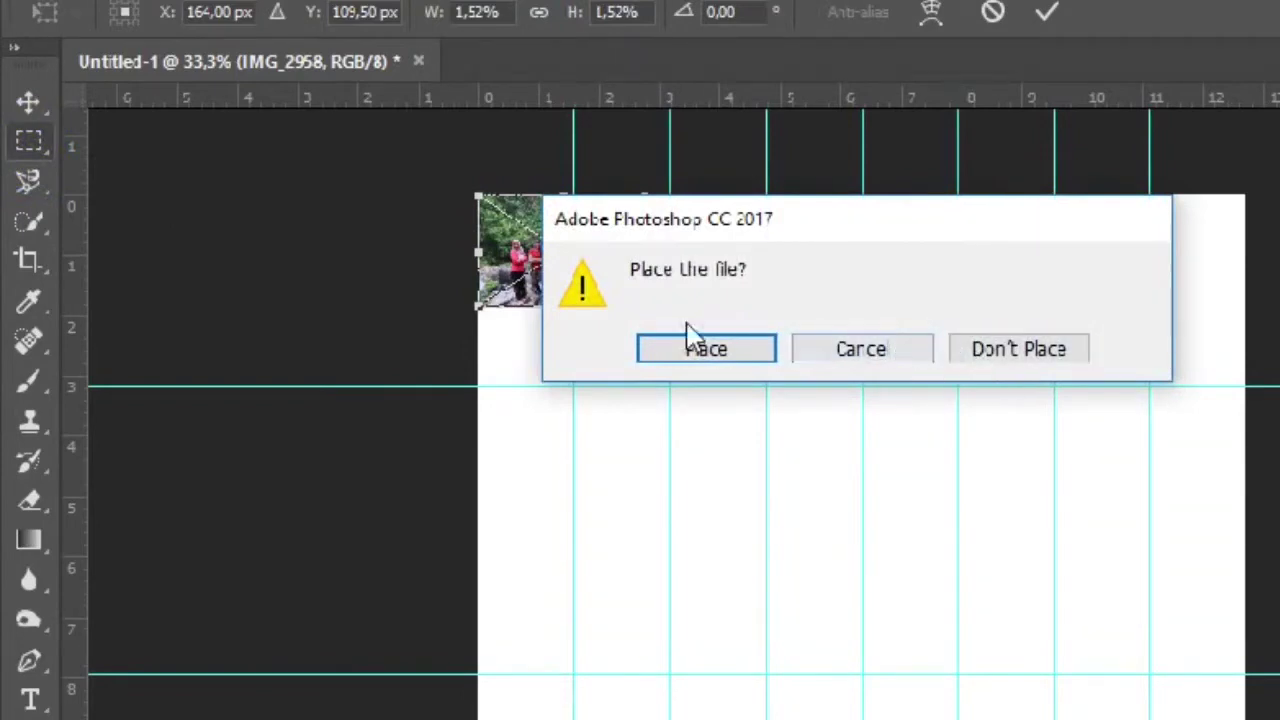
Step: Commit the placed photo and marquee-select a square over the first grid cell
left_click(729, 350)
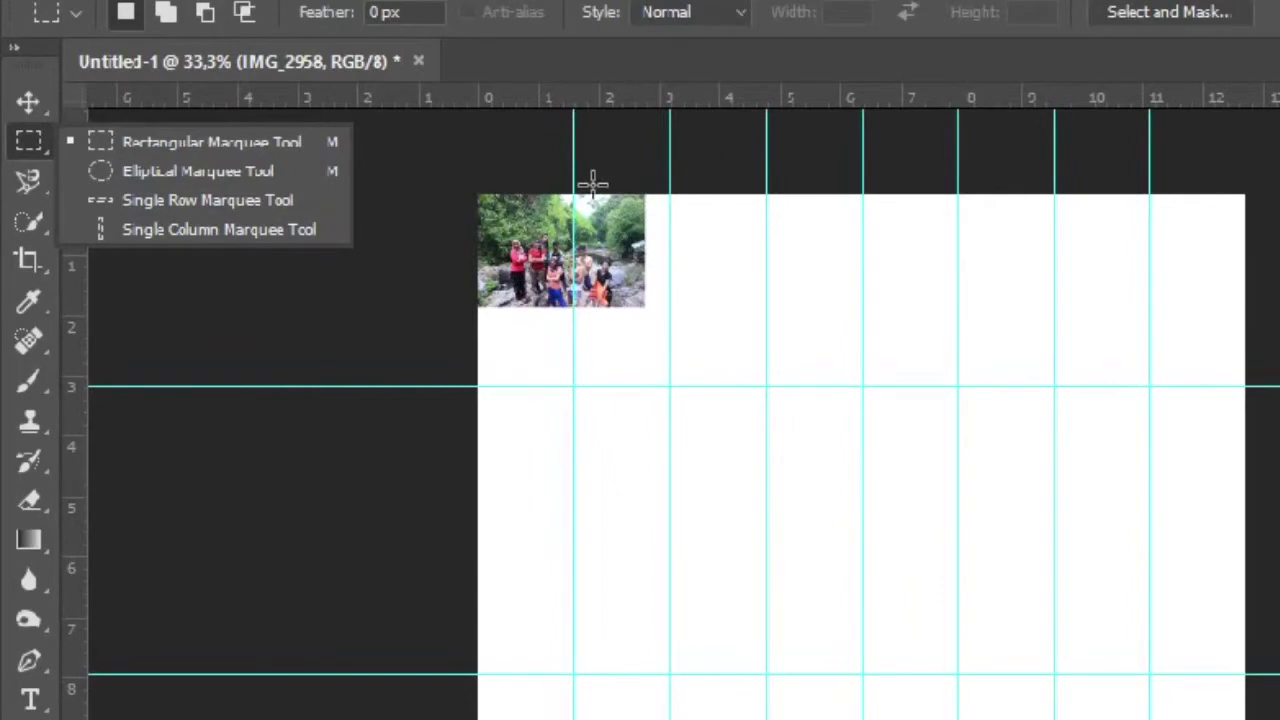
left_click(196, 138)
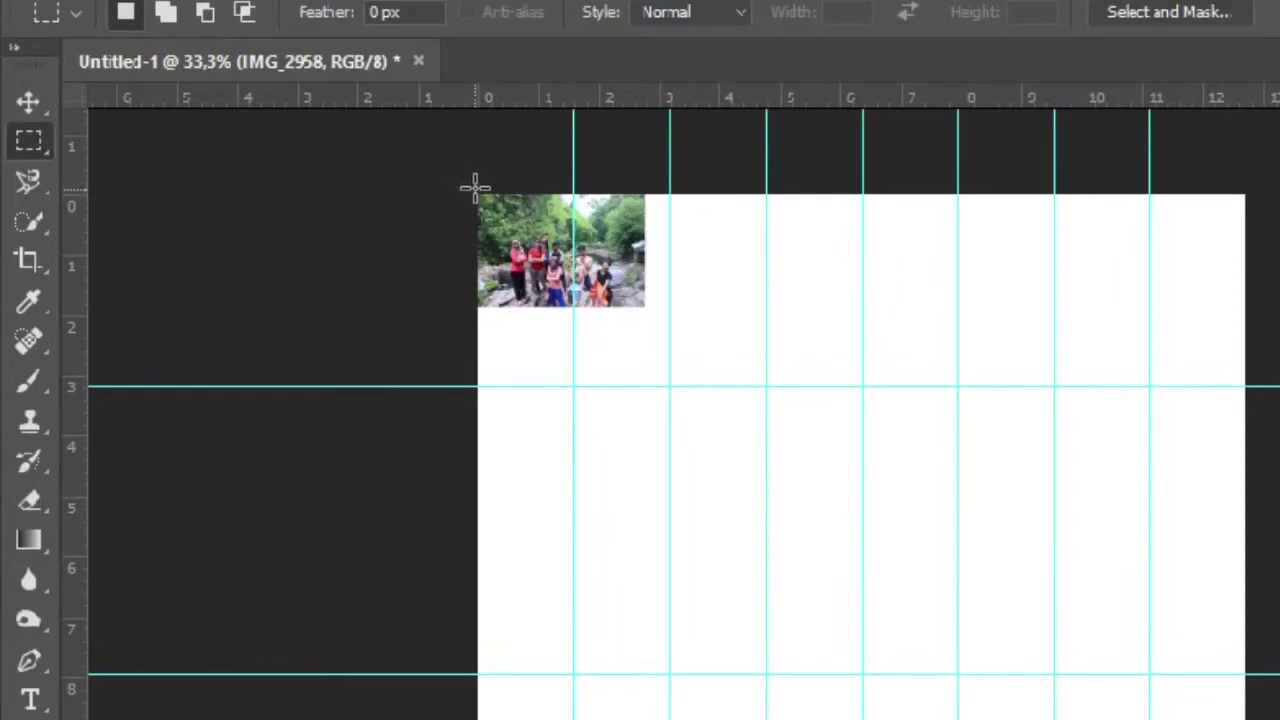
left_click_drag(476, 188, 573, 290)
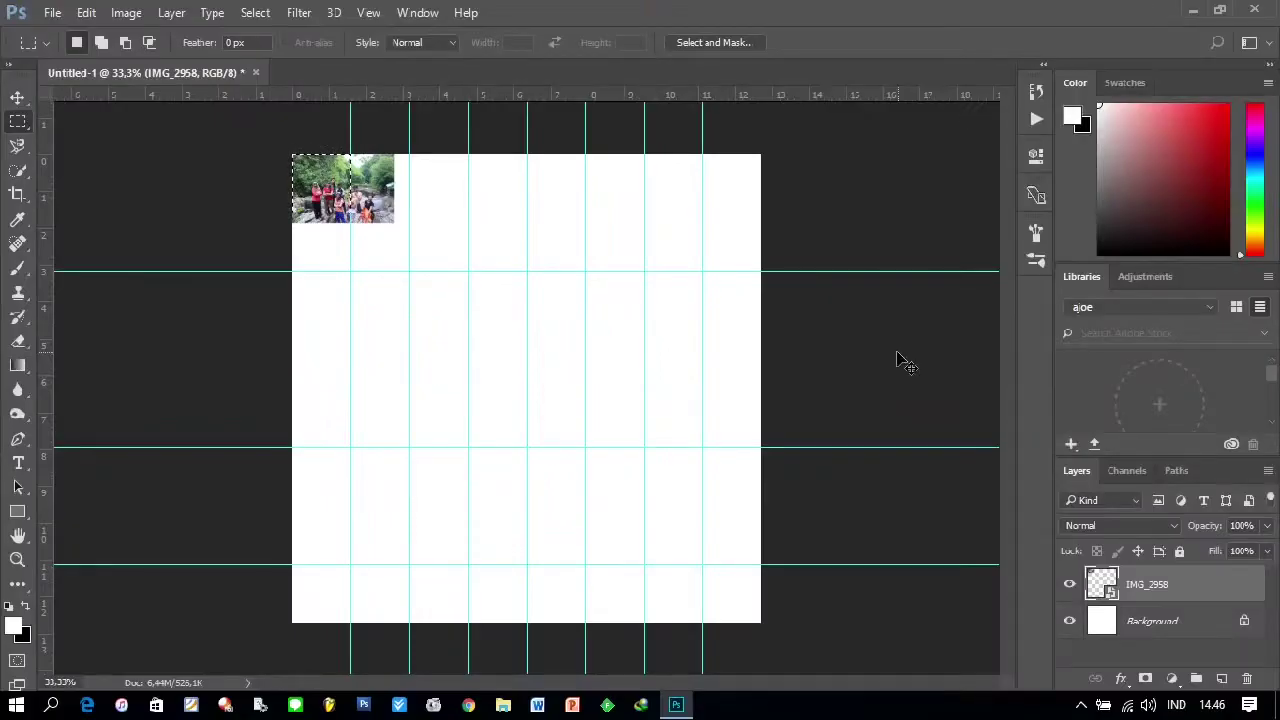
Step: Copy the square selection to Layer 1 and delete the IMG_2958 layer
key("ctrl+j")
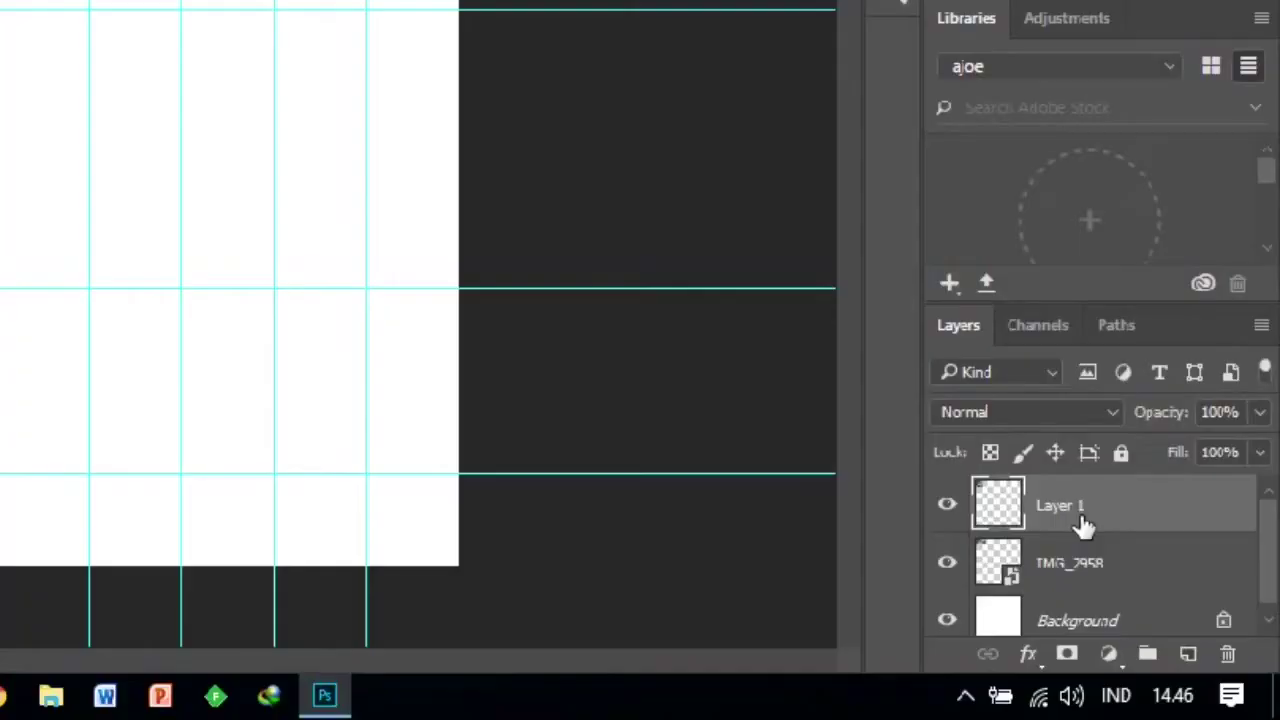
left_click(1086, 586)
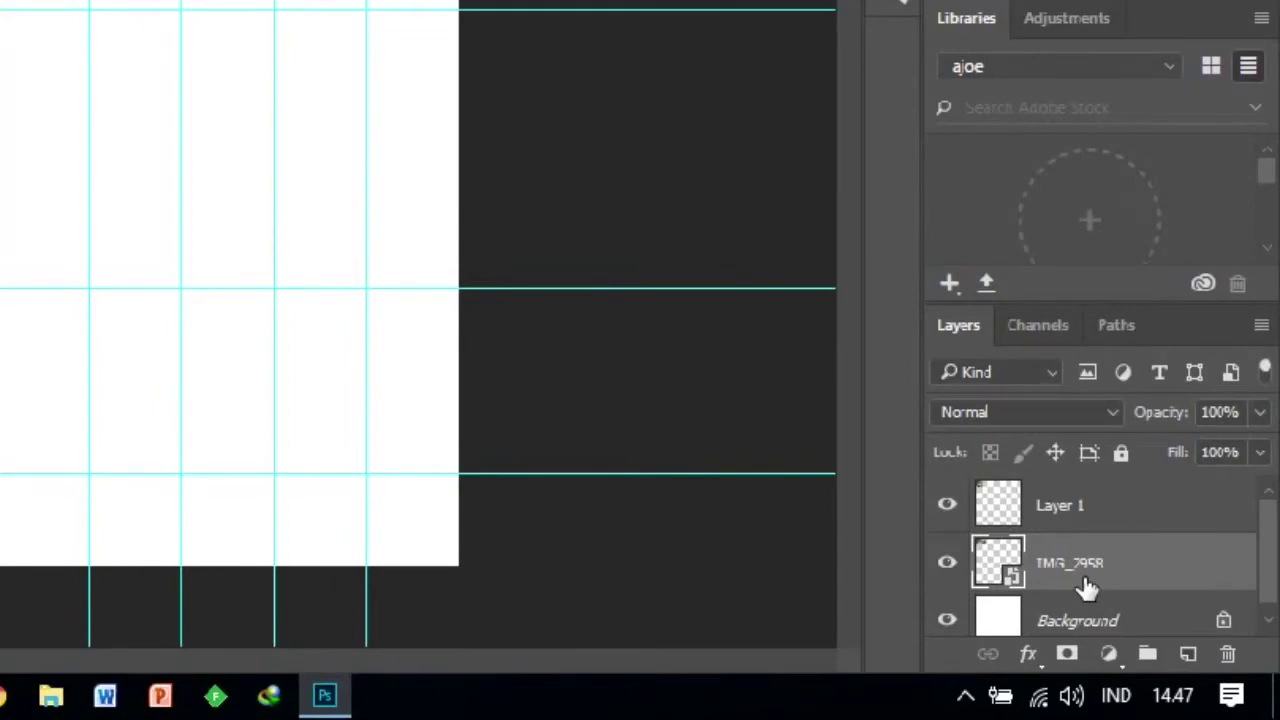
right_click(1086, 588)
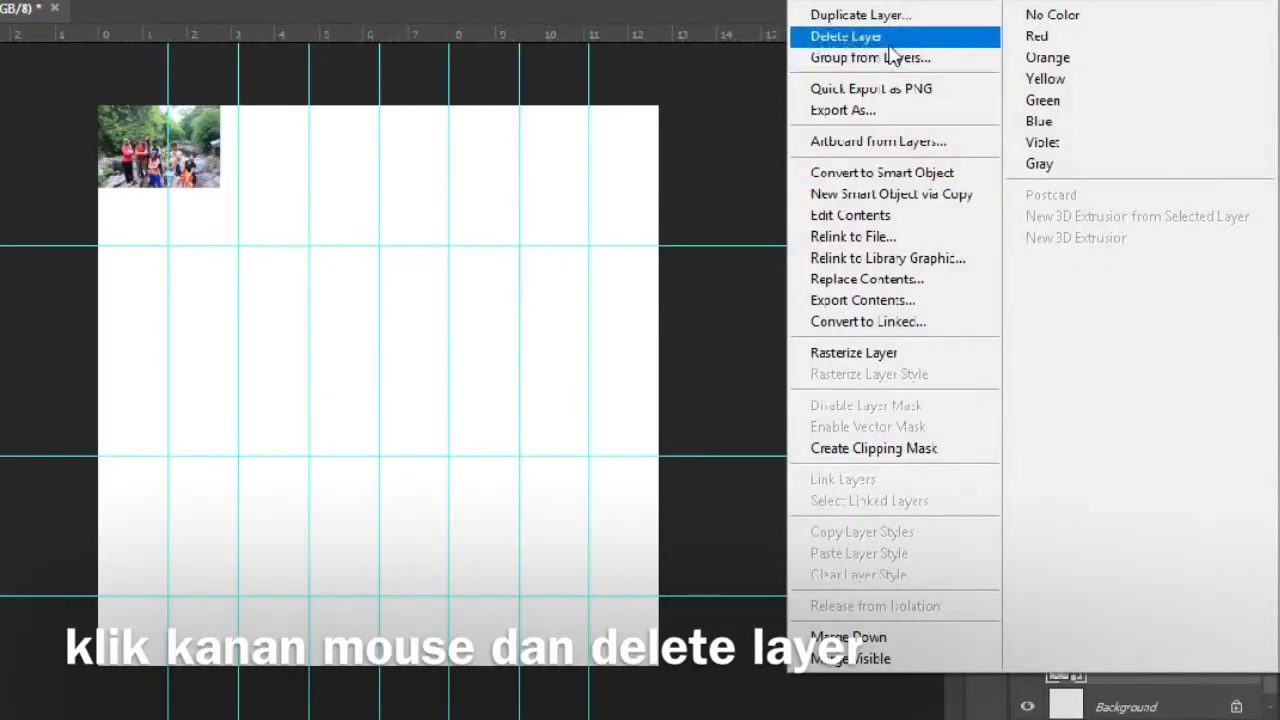
left_click(860, 36)
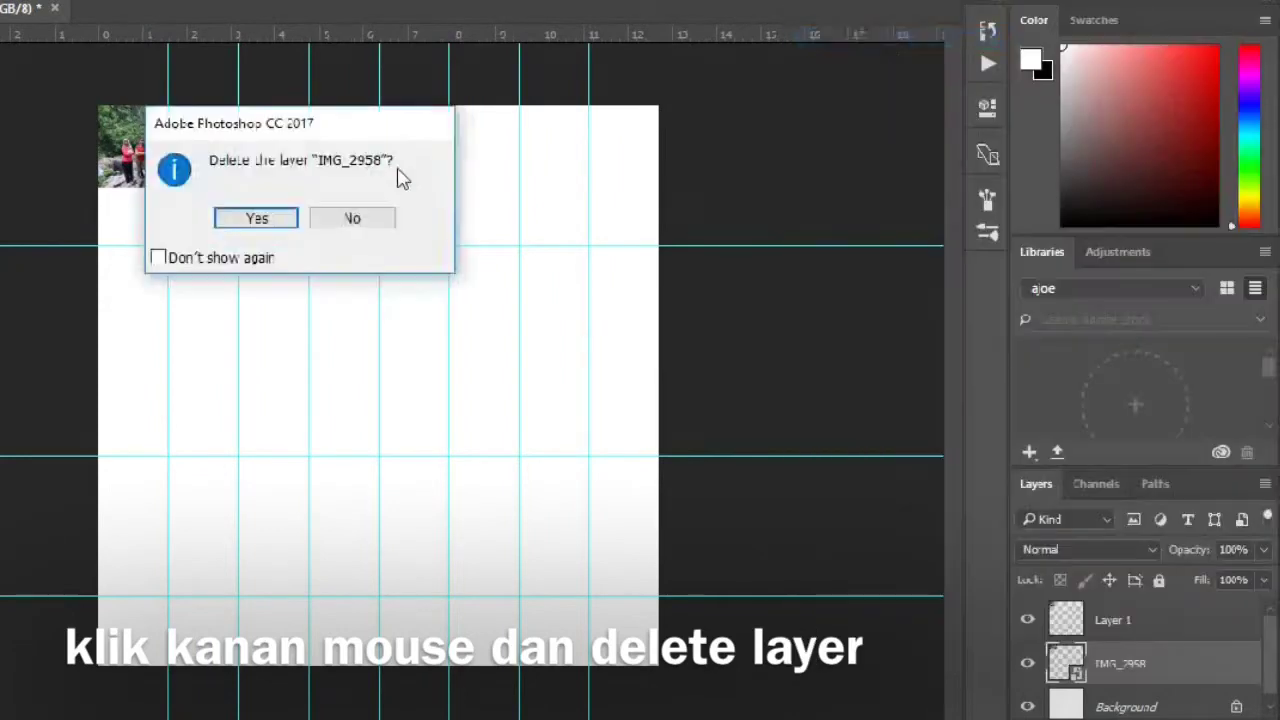
left_click(264, 228)
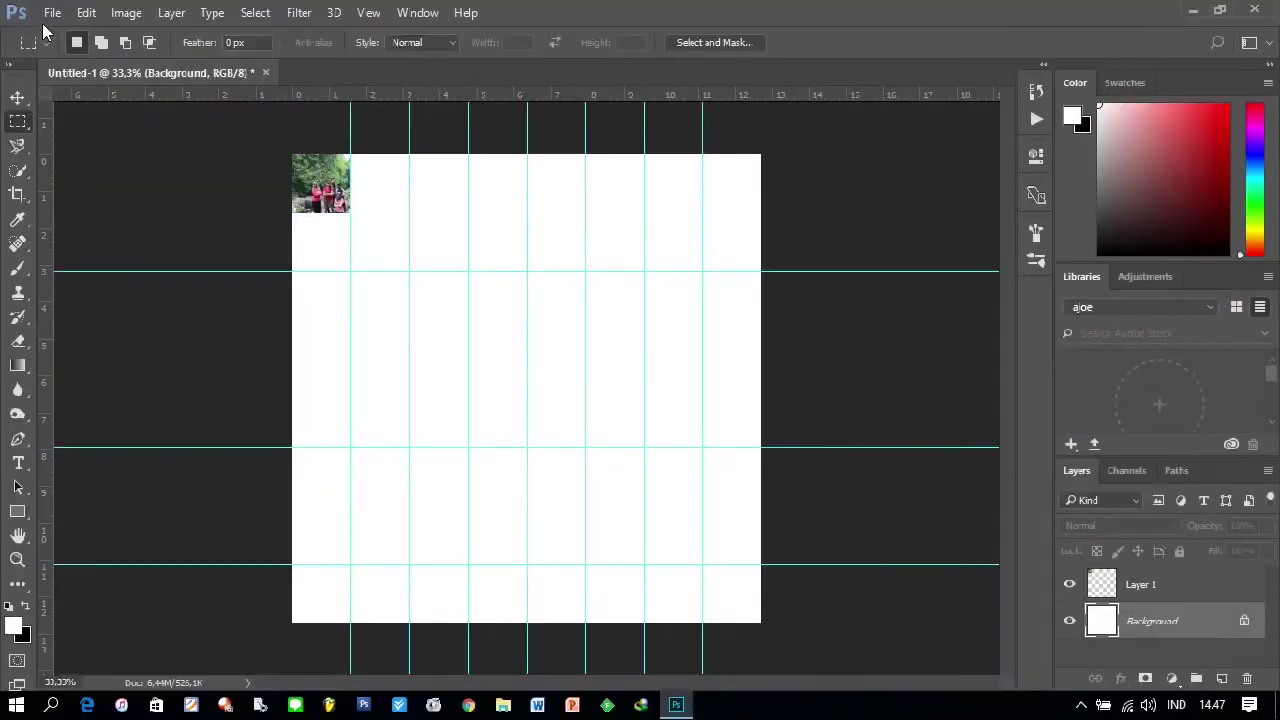
Step: Place-embed the IMG_2774 photo into the document
left_click(52, 12)
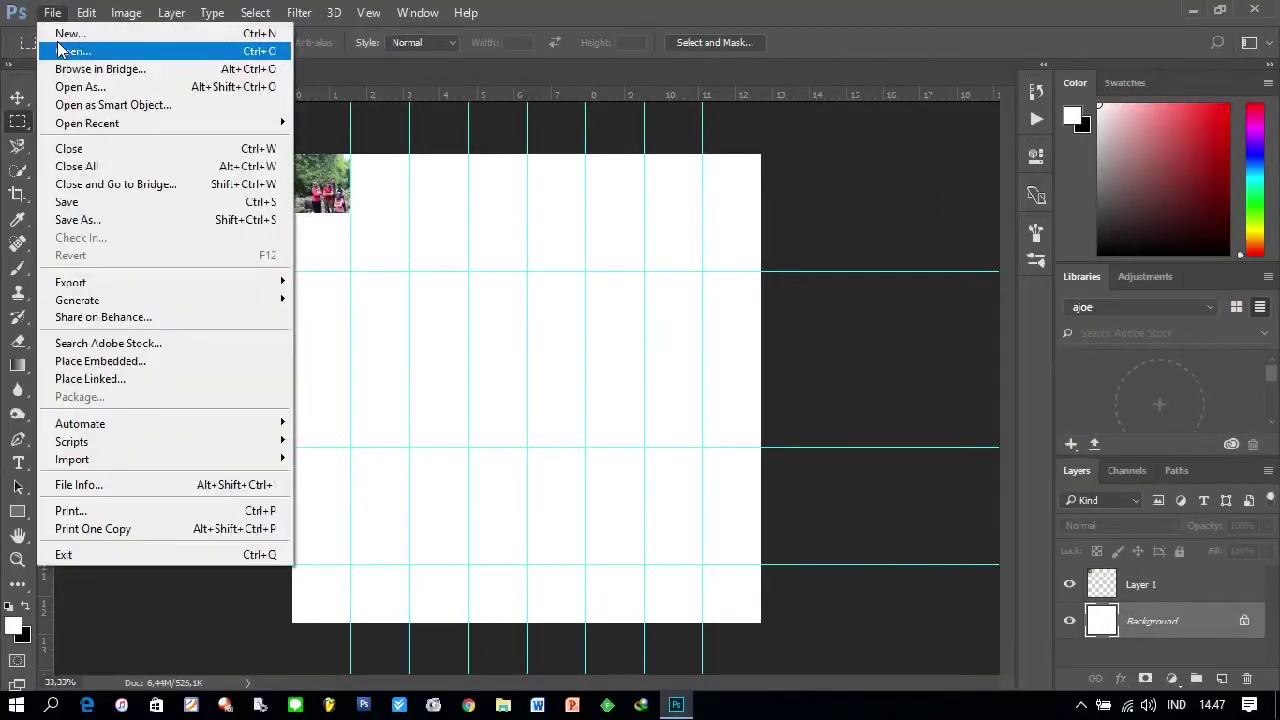
left_click(180, 362)
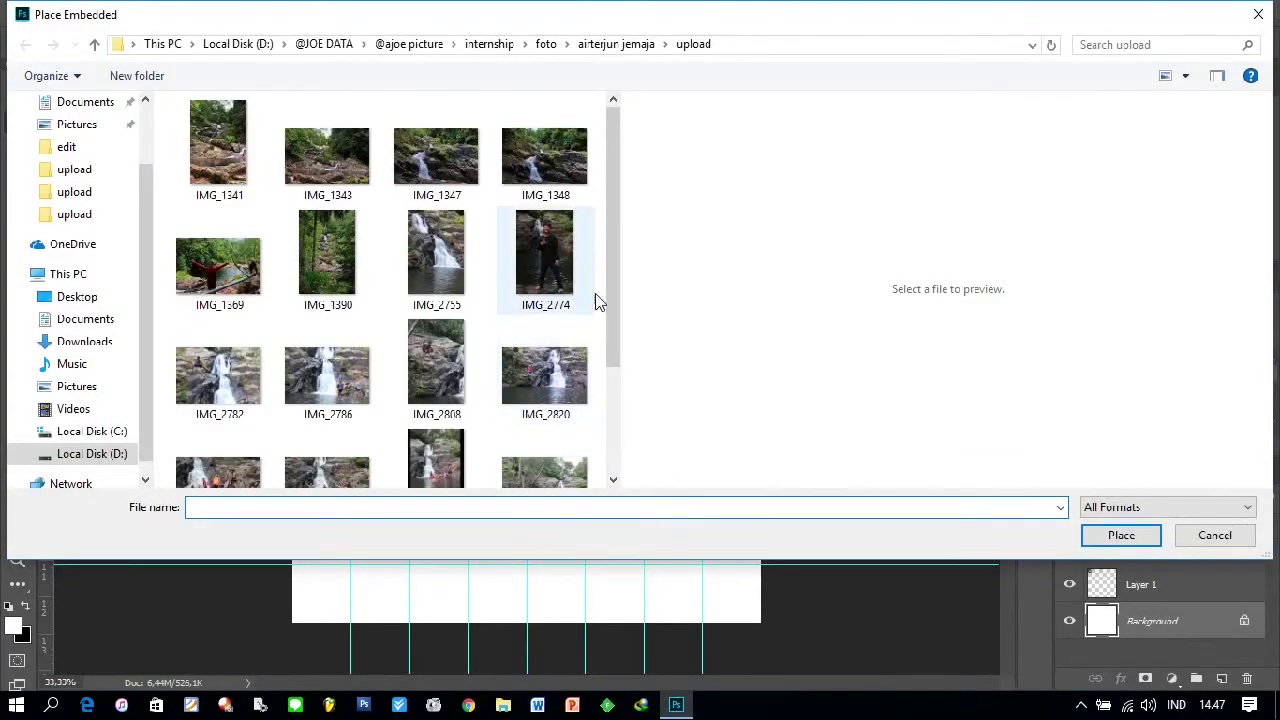
left_click(548, 245)
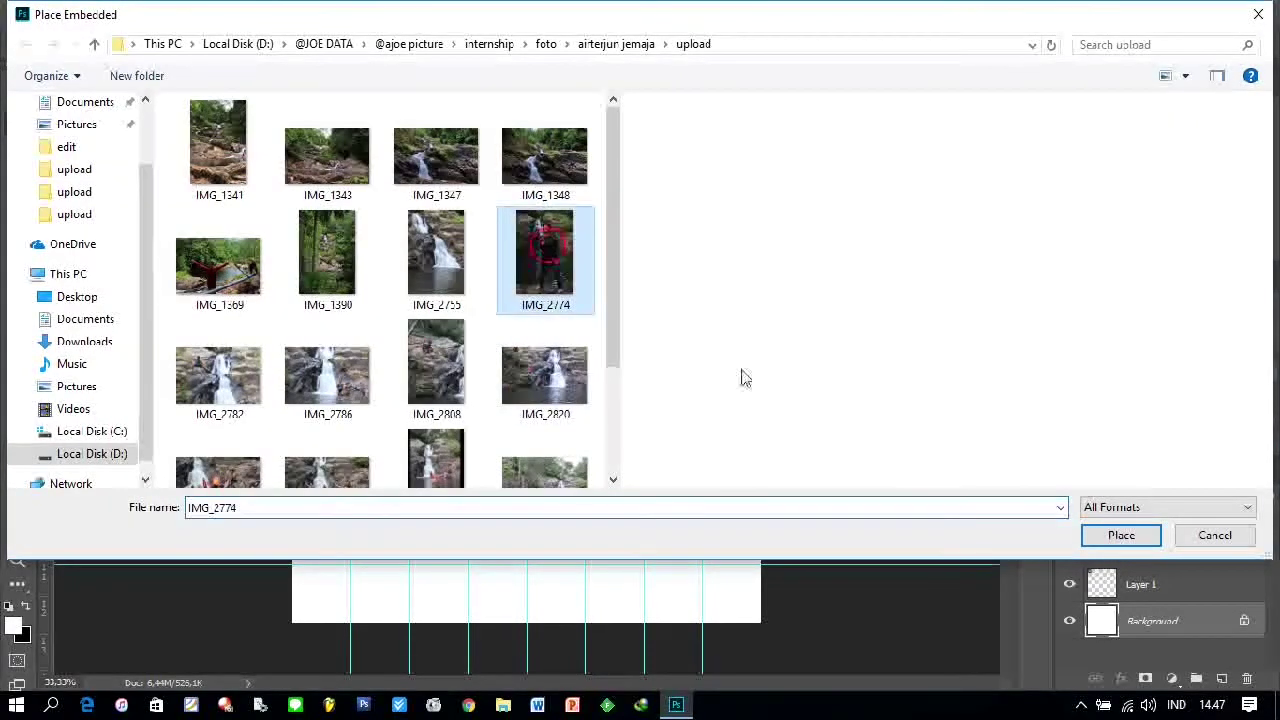
left_click(1118, 542)
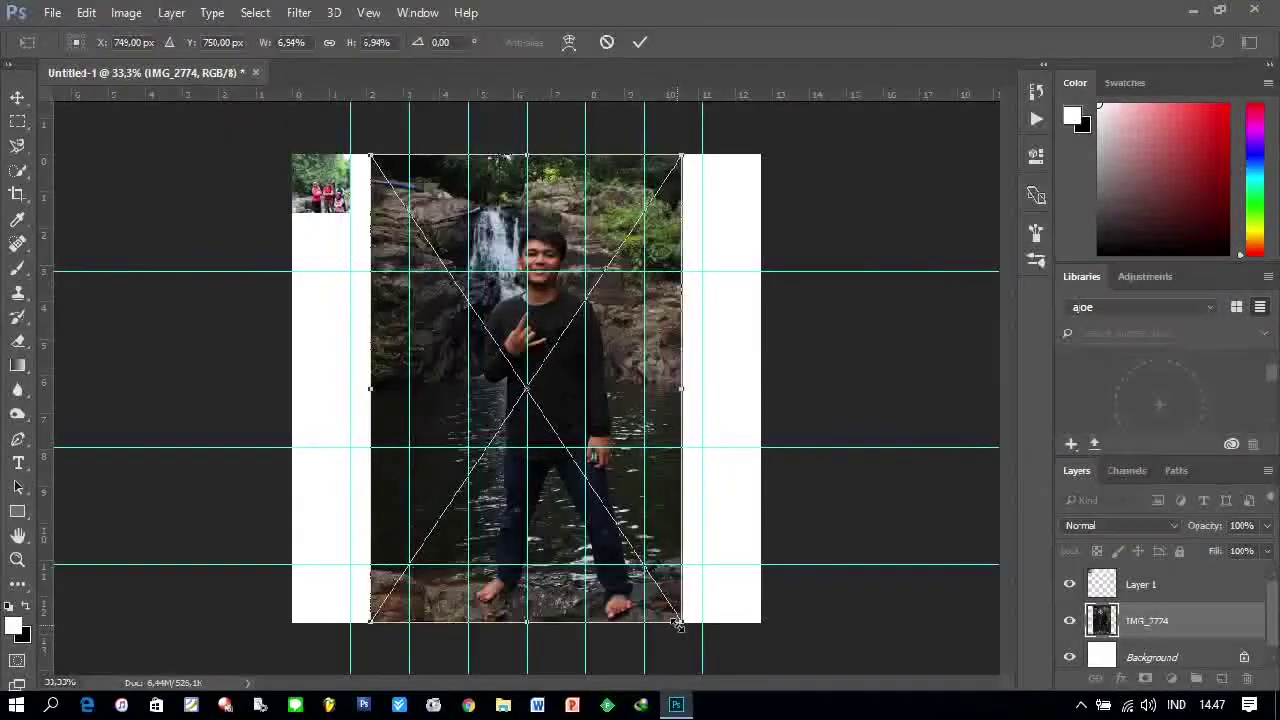
Step: Scale IMG_2774 to about 1.44% and fit it into the second grid cell
mouse_move(677, 623)
left_mouse_down()
mouse_move(517, 290)
mouse_move(477, 237)
left_mouse_up()
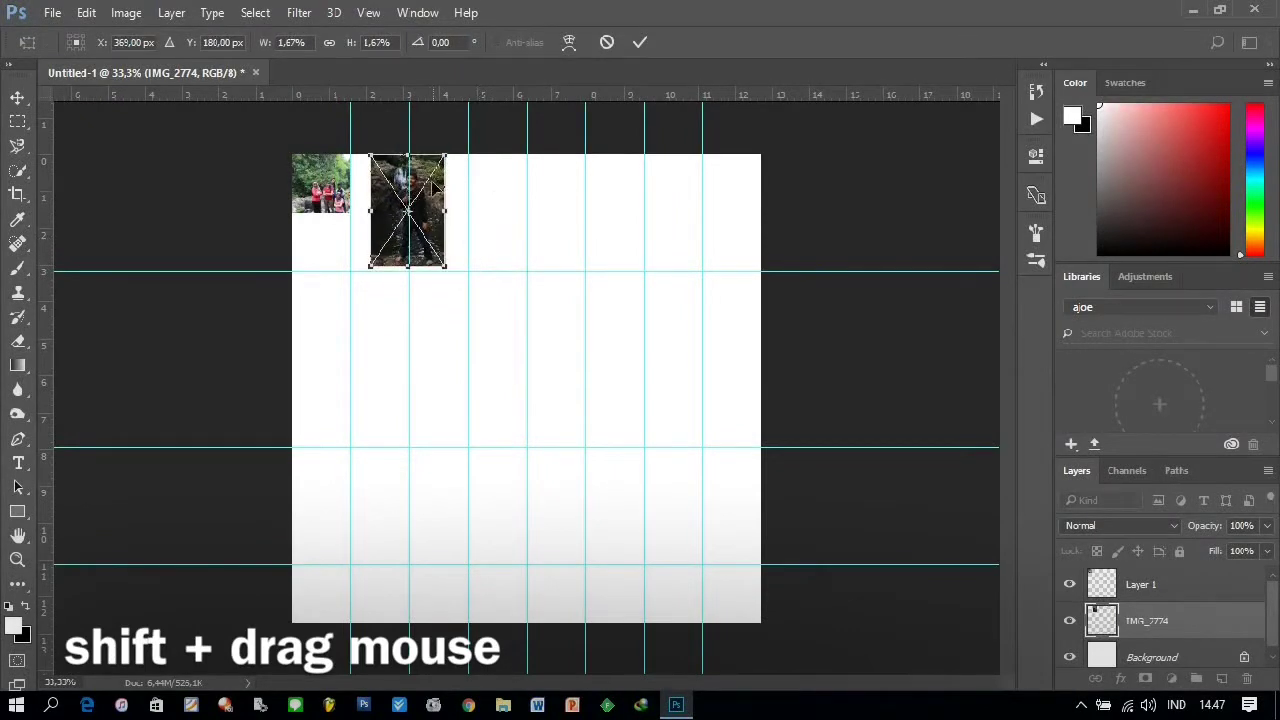
left_click_drag(436, 189, 400, 183)
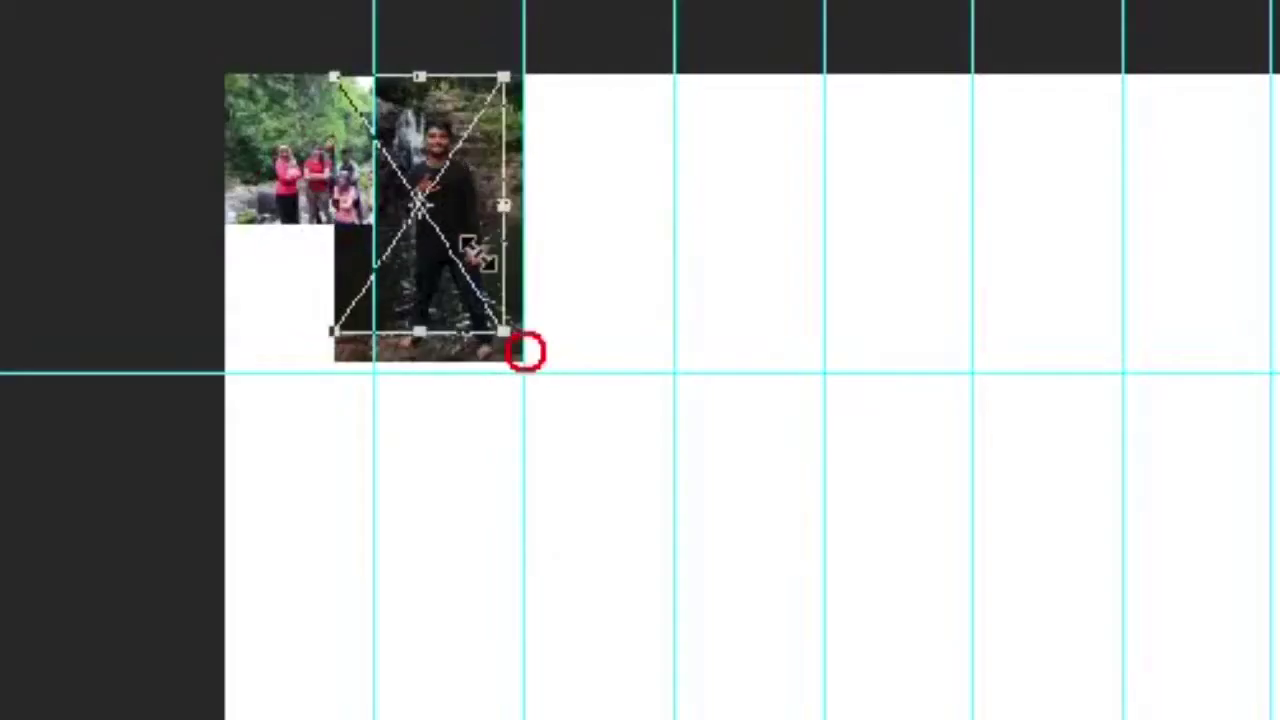
left_click_drag(407, 264, 384, 229)
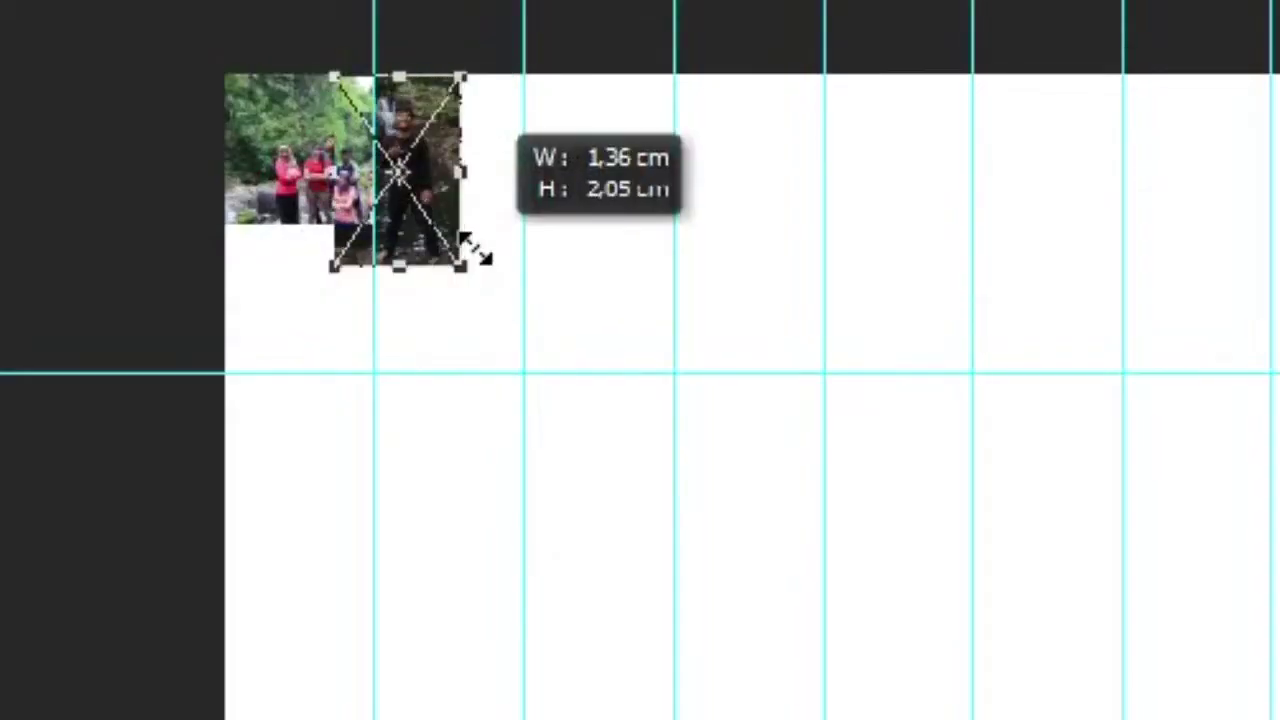
mouse_move(442, 128)
left_mouse_down()
mouse_move(483, 118)
mouse_move(447, 102)
left_mouse_up()
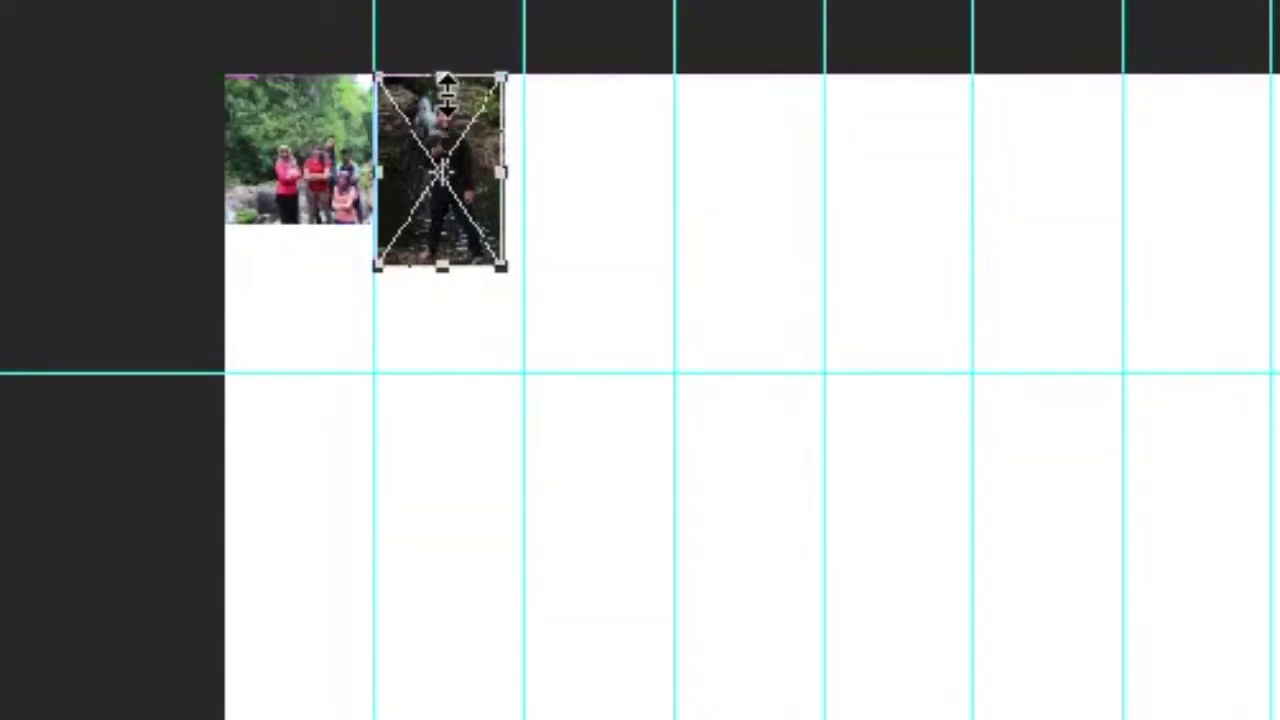
left_click(443, 110)
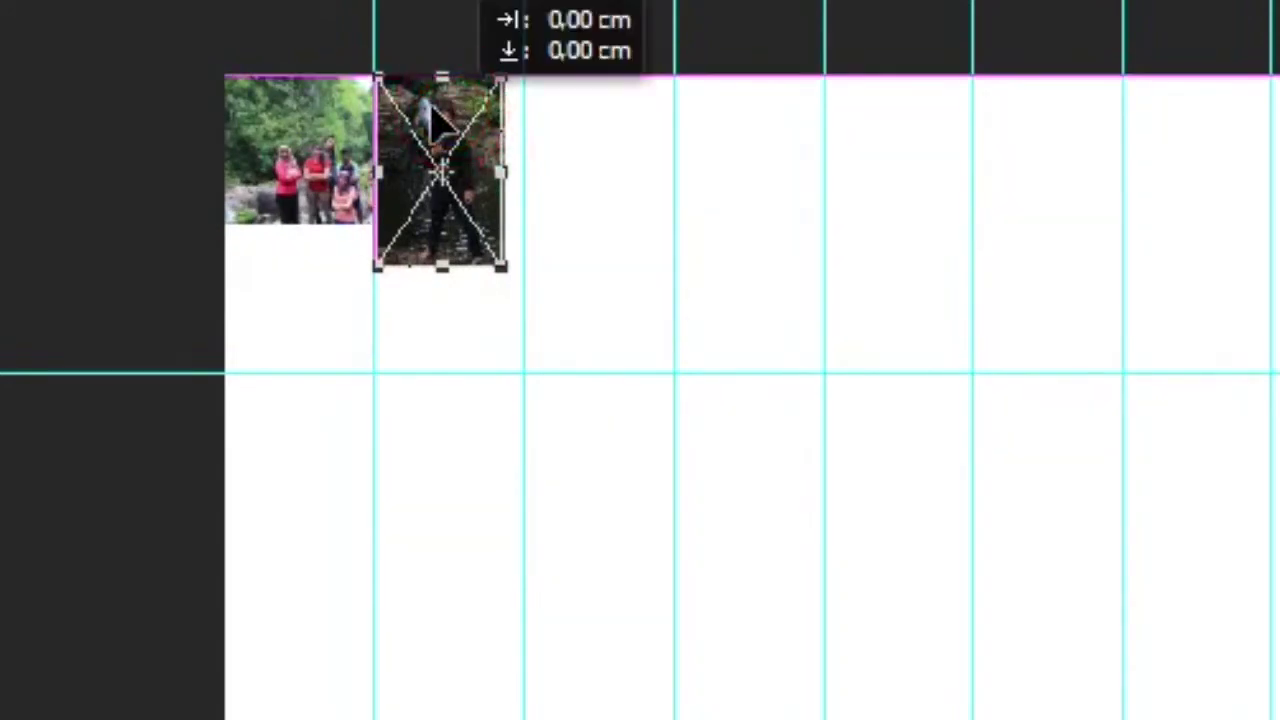
mouse_move(509, 277)
left_mouse_down()
mouse_move(538, 296)
mouse_move(540, 322)
left_mouse_up()
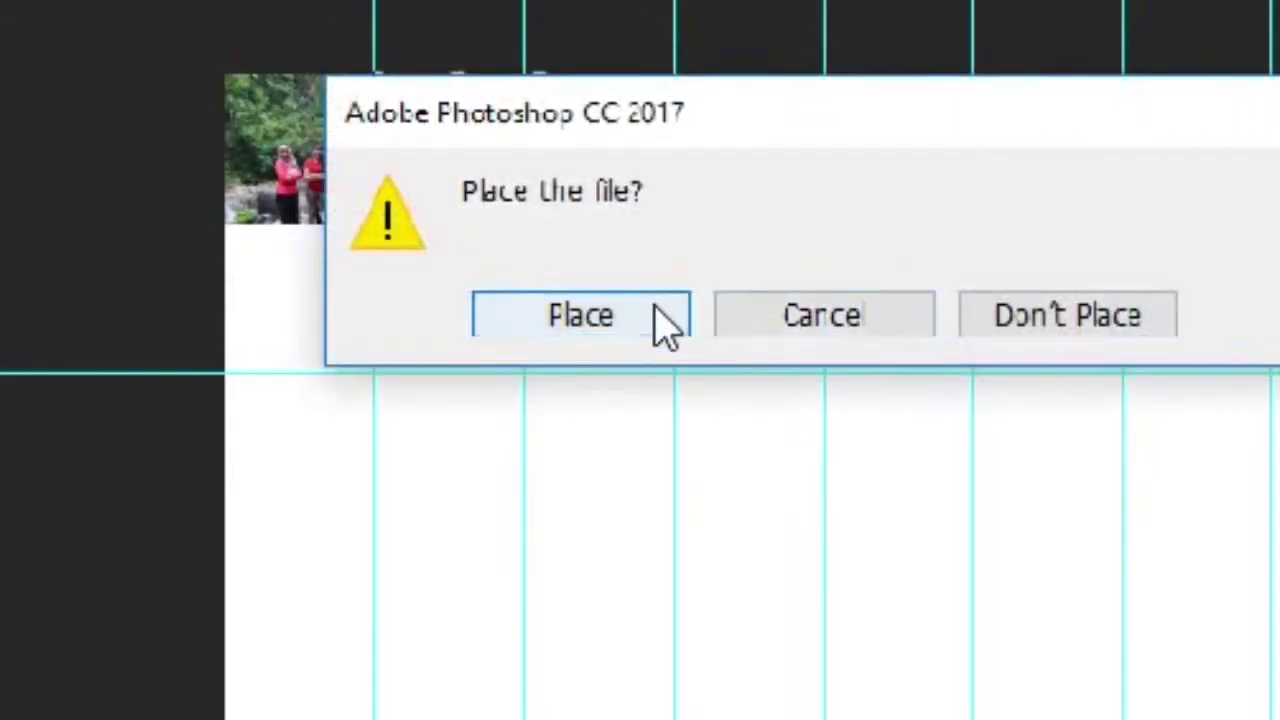
left_click(652, 302)
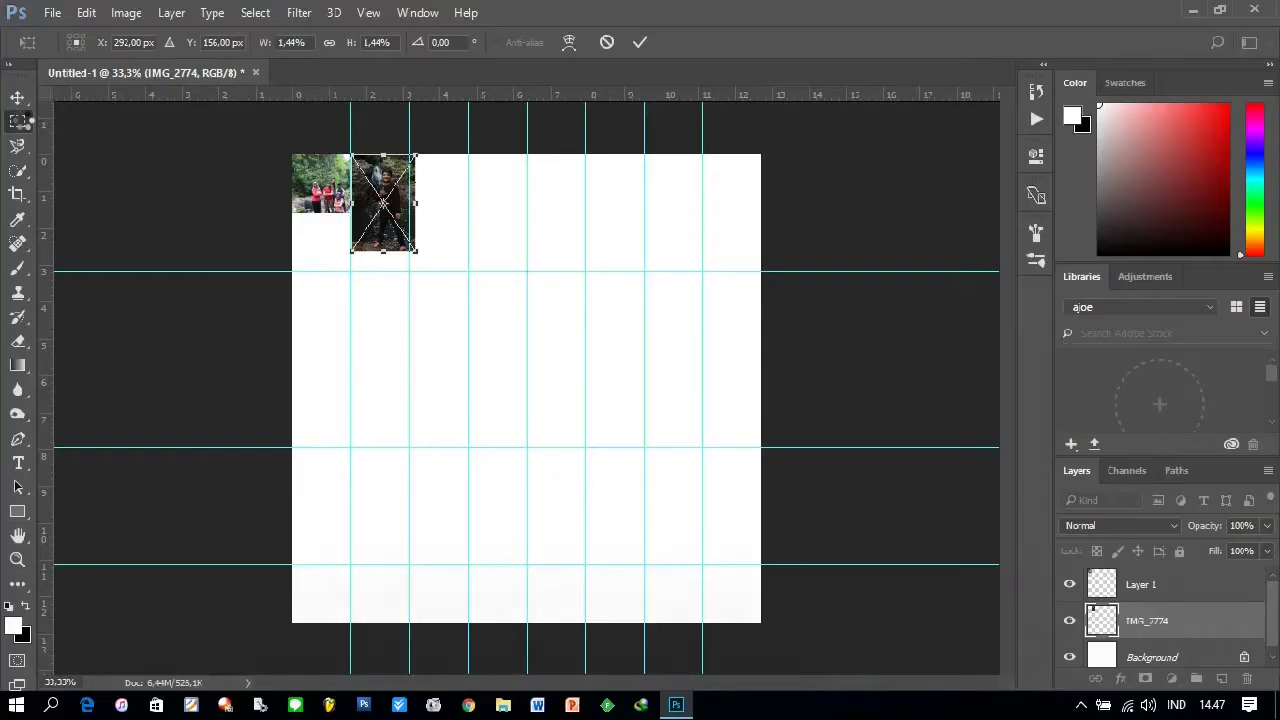
Step: Select the second photo's square in its grid cell and copy it to a new layer
key("ctrl+j")
left_click(17, 121)
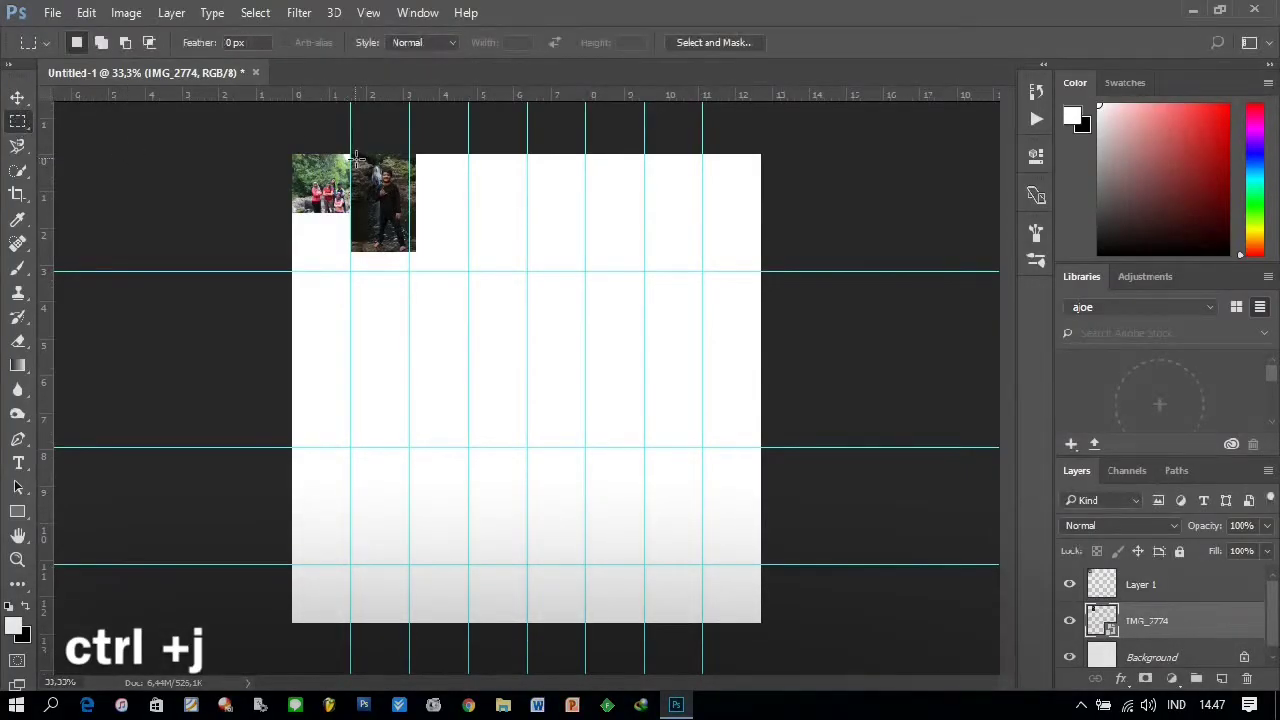
left_click_drag(352, 157, 409, 251)
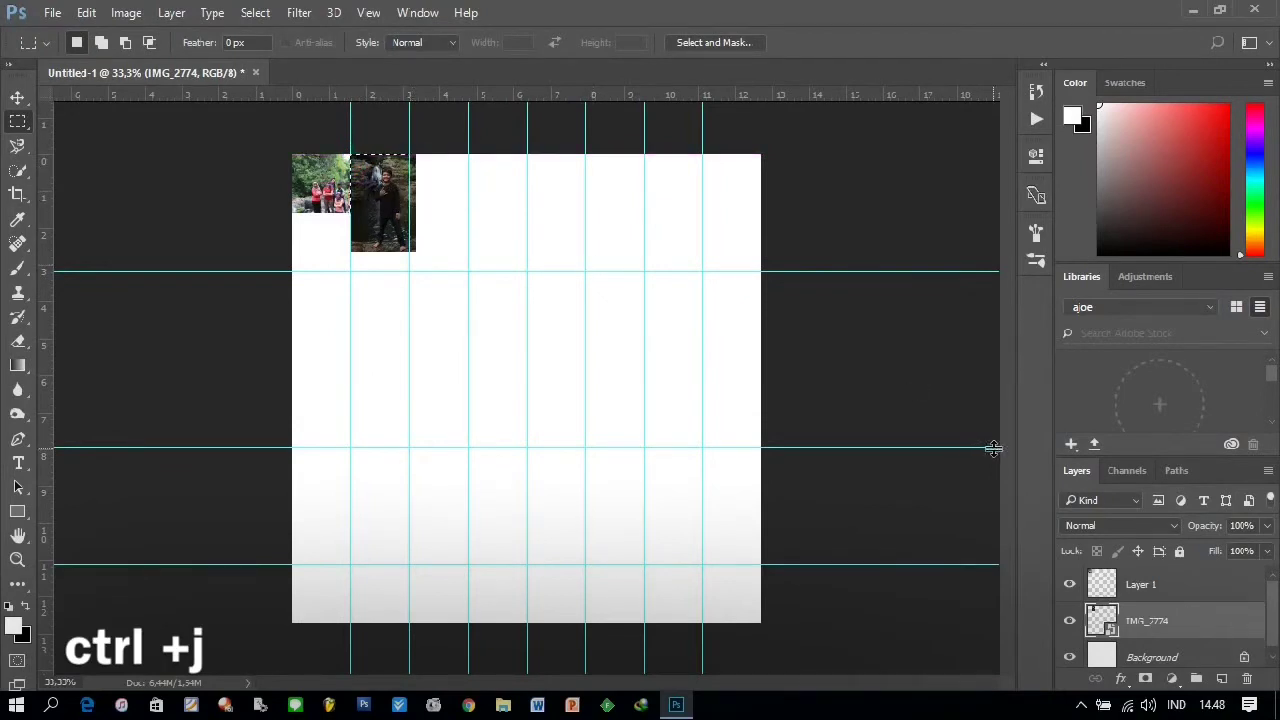
key("ctrl+j")
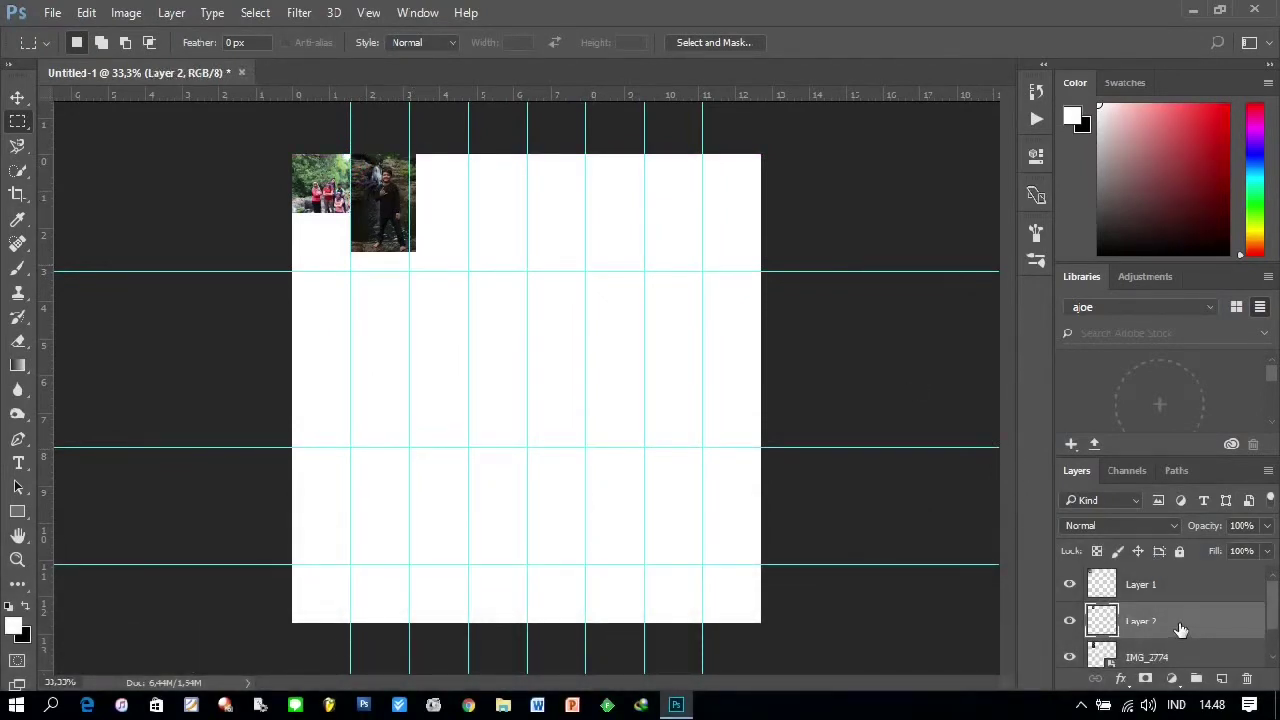
Step: Delete the original IMG_2774 layer, keeping only the copied tile
scroll(1180, 630, "down", 1)
left_click(1180, 625)
right_click(1180, 625)
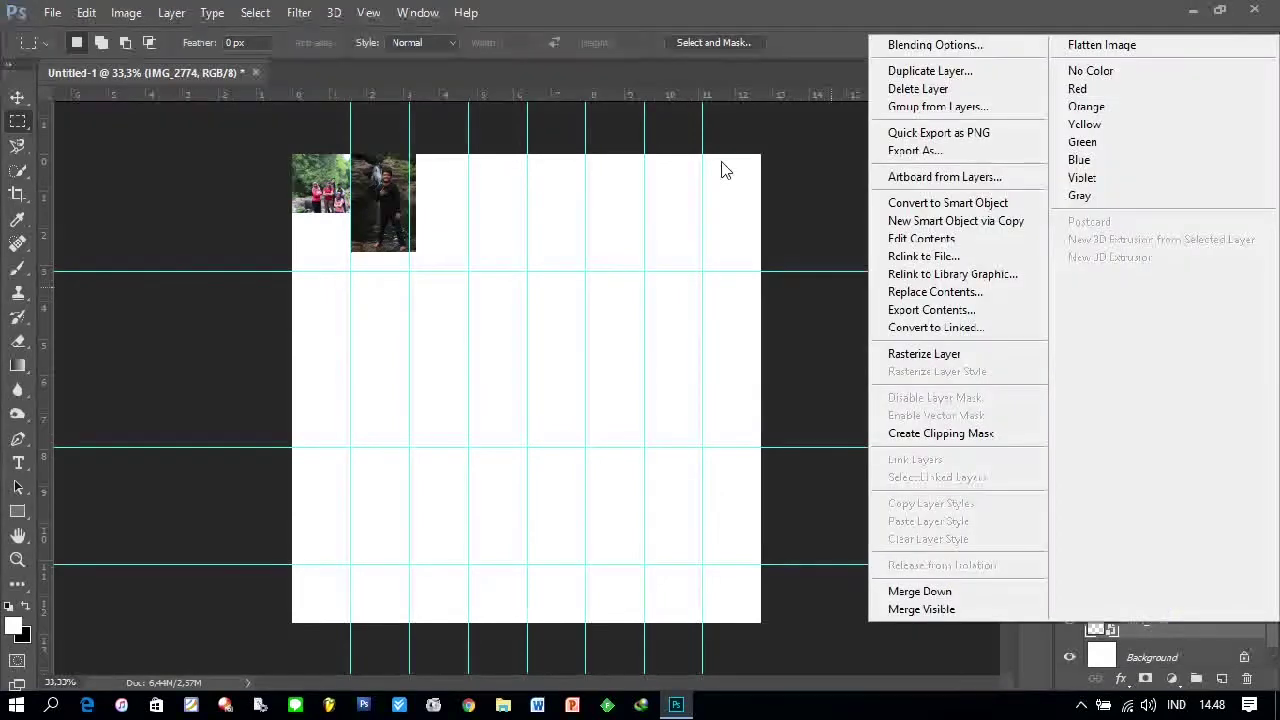
left_click(918, 88)
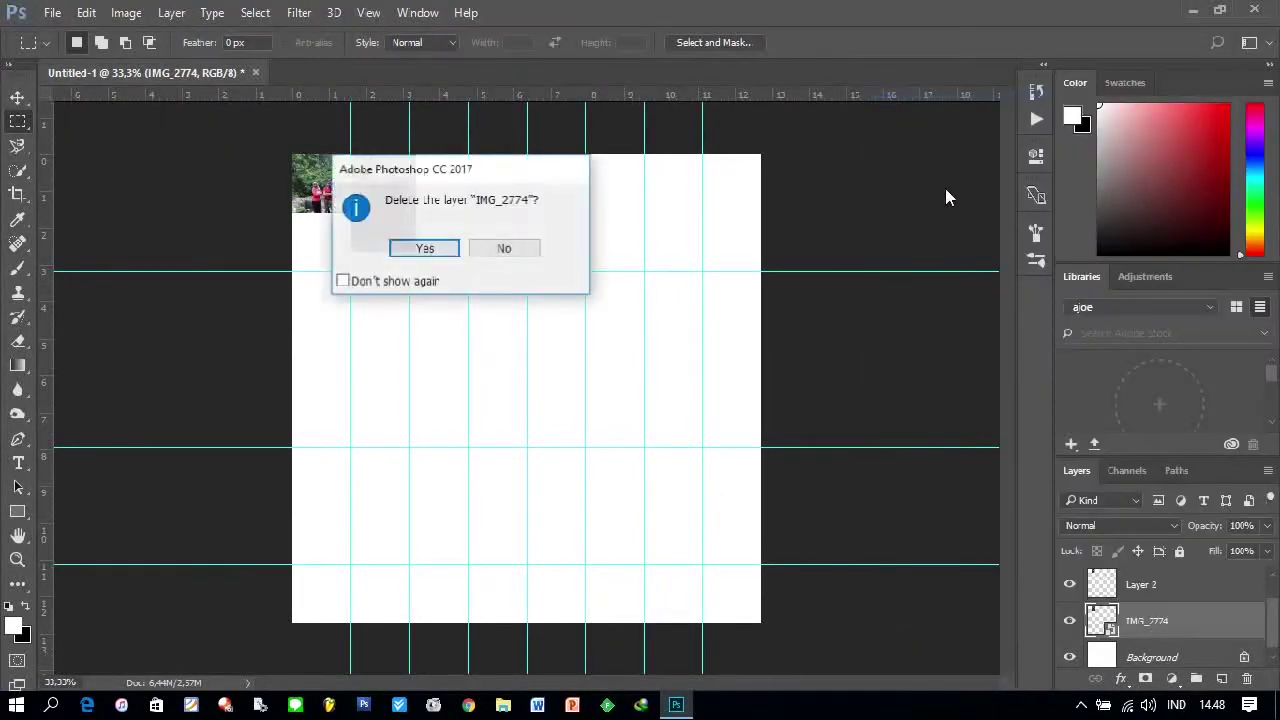
left_click(425, 249)
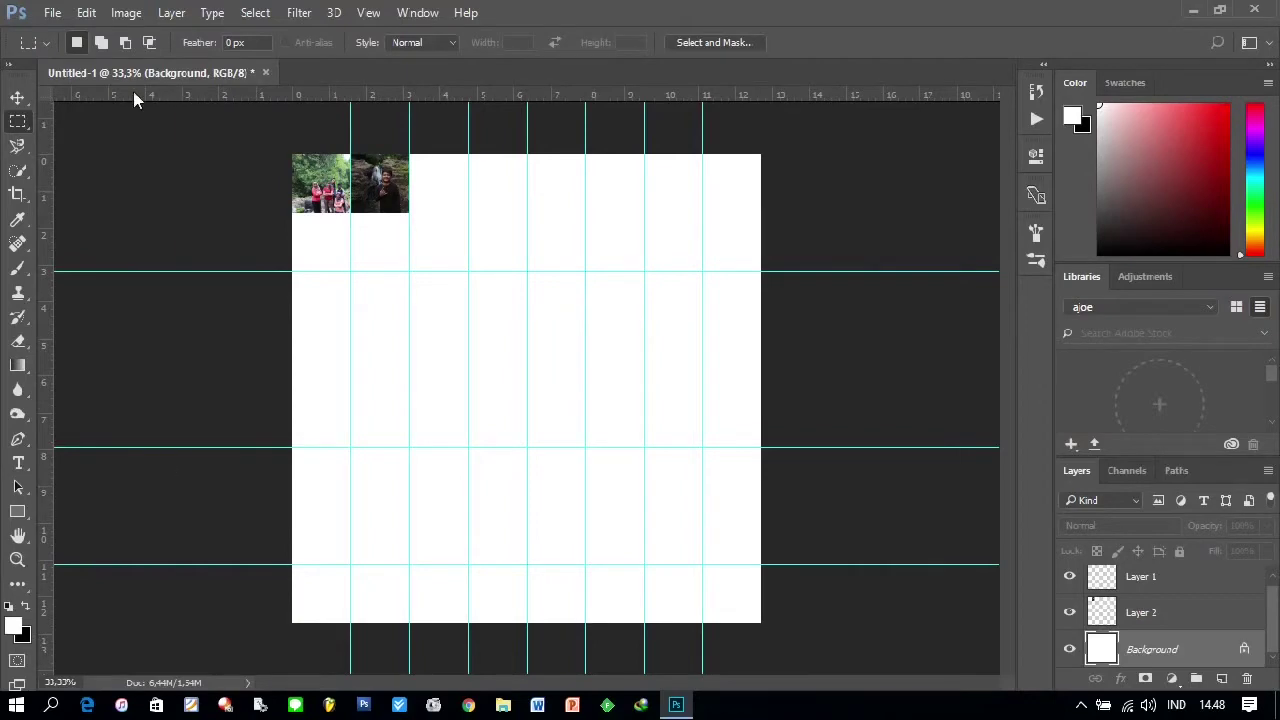
left_click(48, 13)
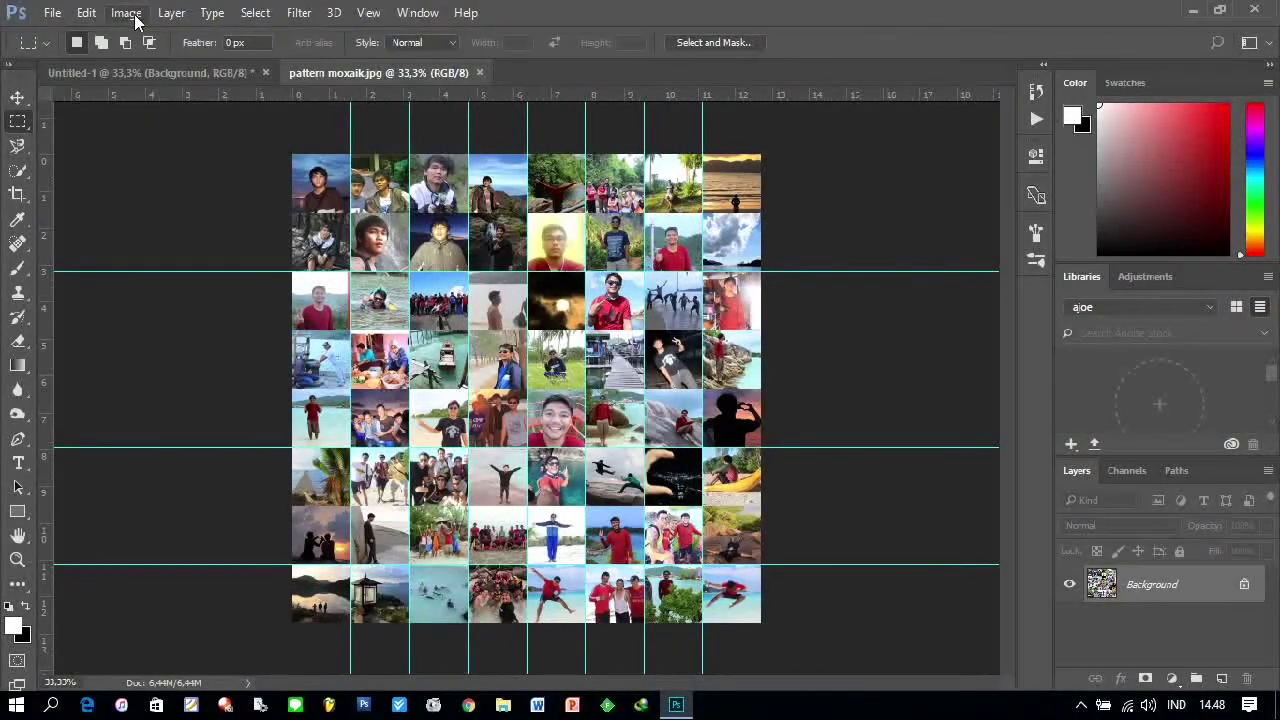
Step: Define the moxaik.jpg mosaic as a new pattern named 'pettem mozaik'
left_click(88, 14)
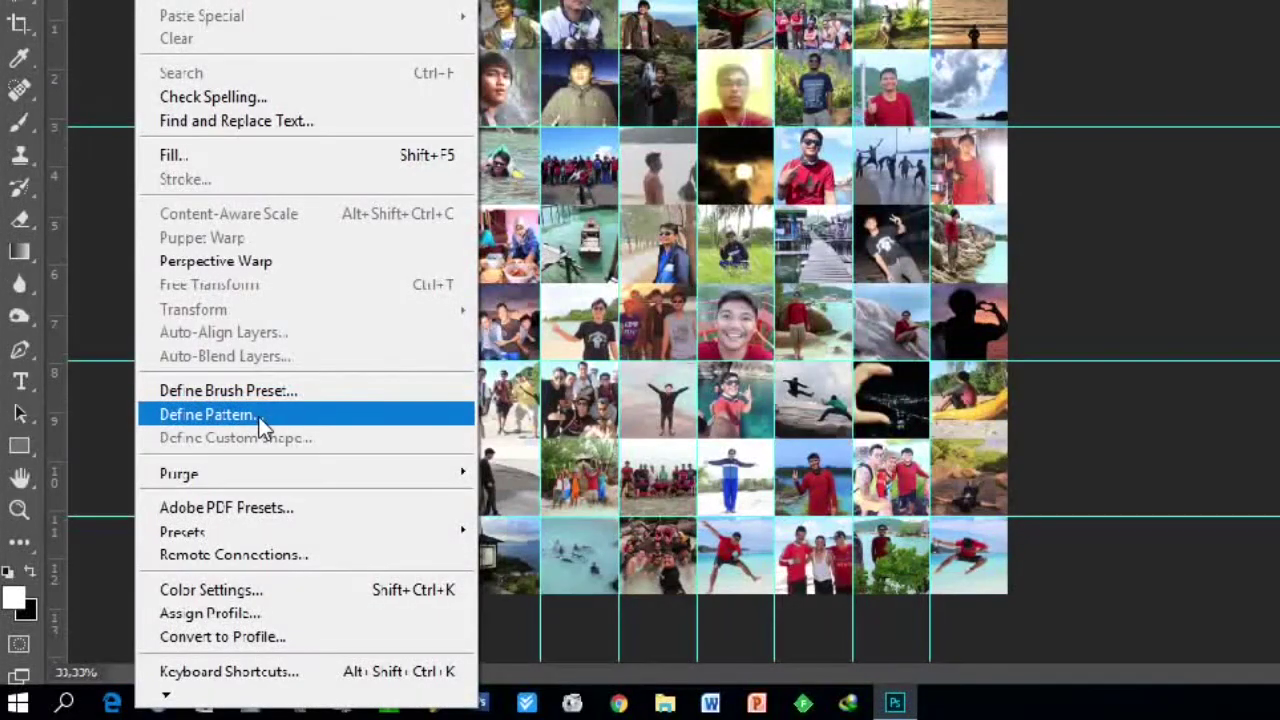
left_click(255, 418)
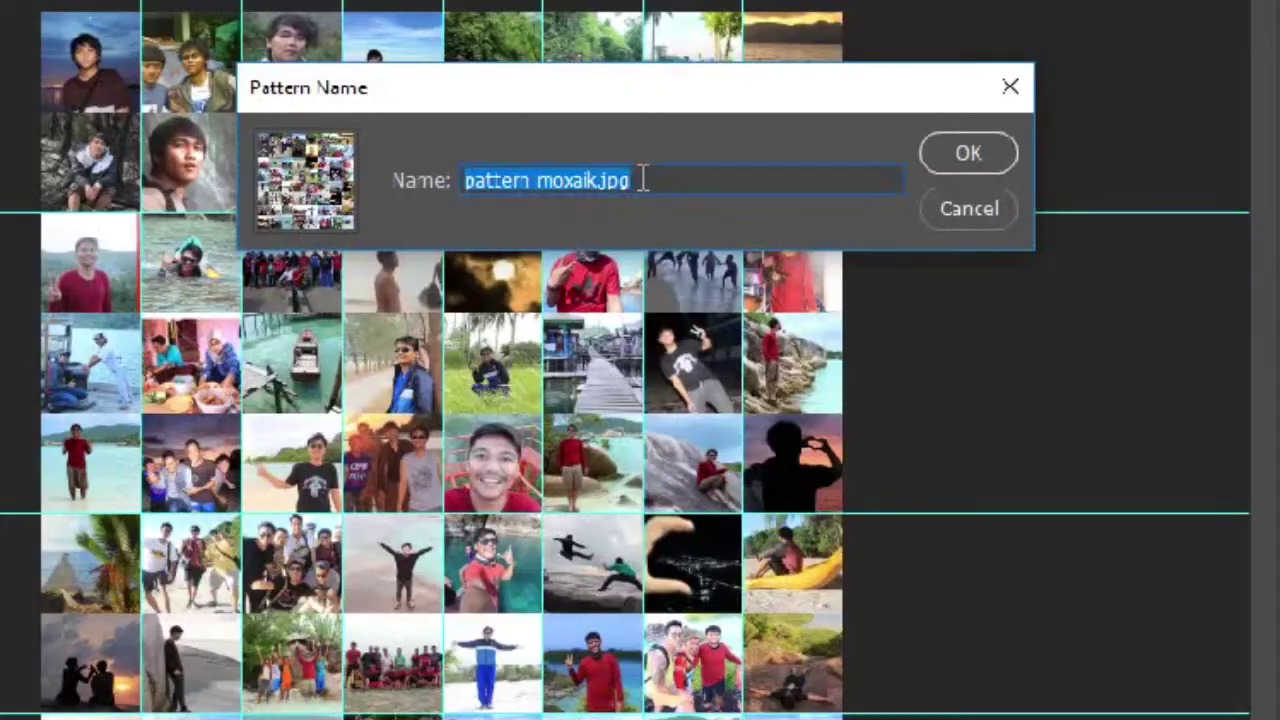
left_click(643, 178)
triple_click(643, 178)
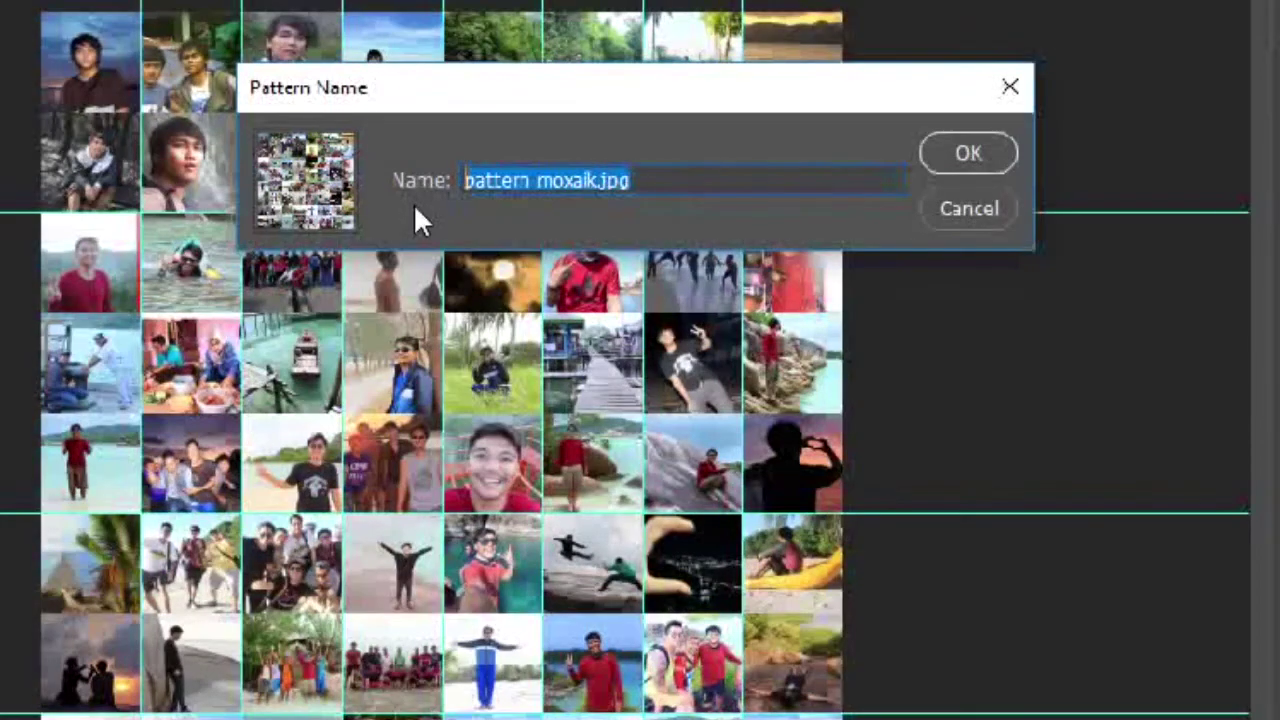
type("pe")
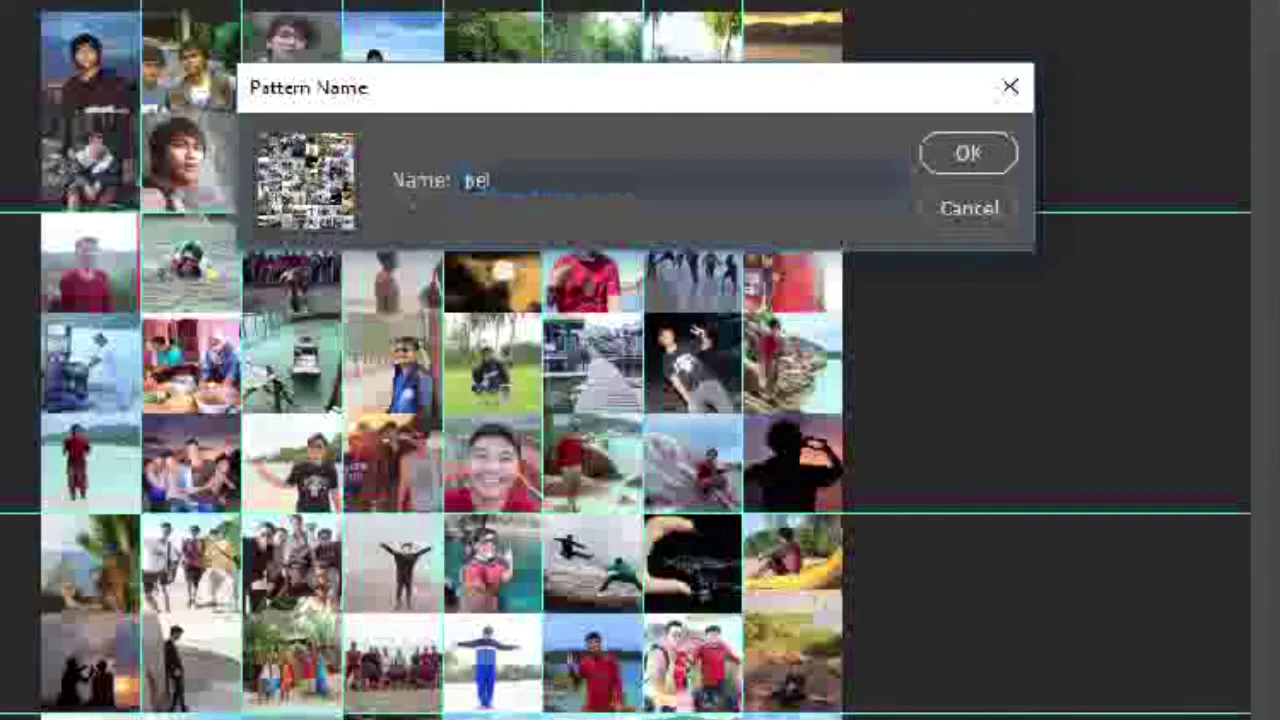
type("term m")
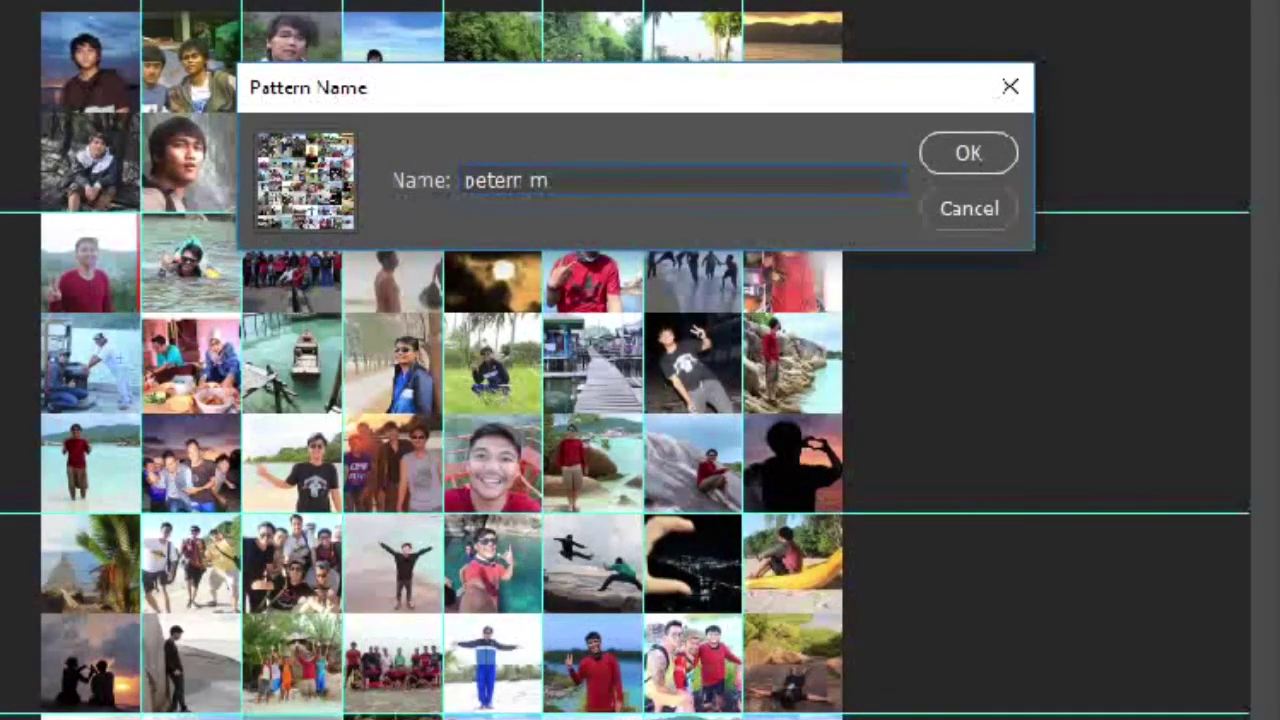
type("oza")
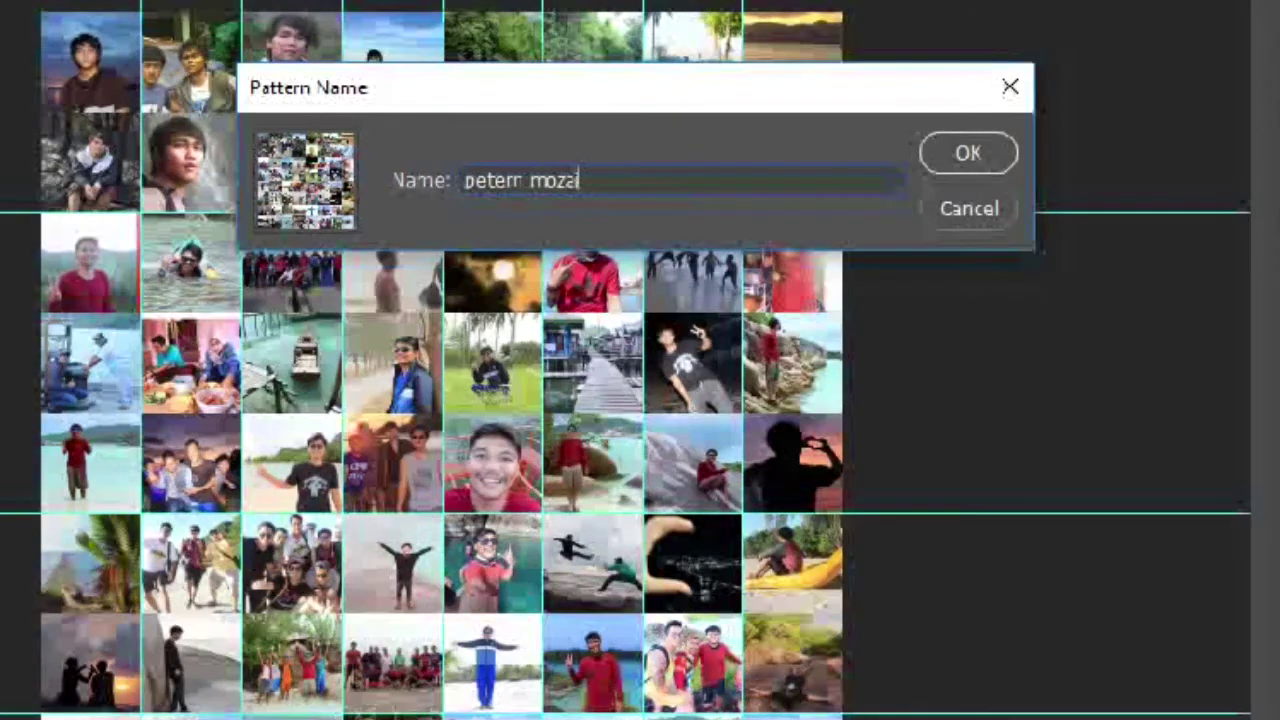
type("ik")
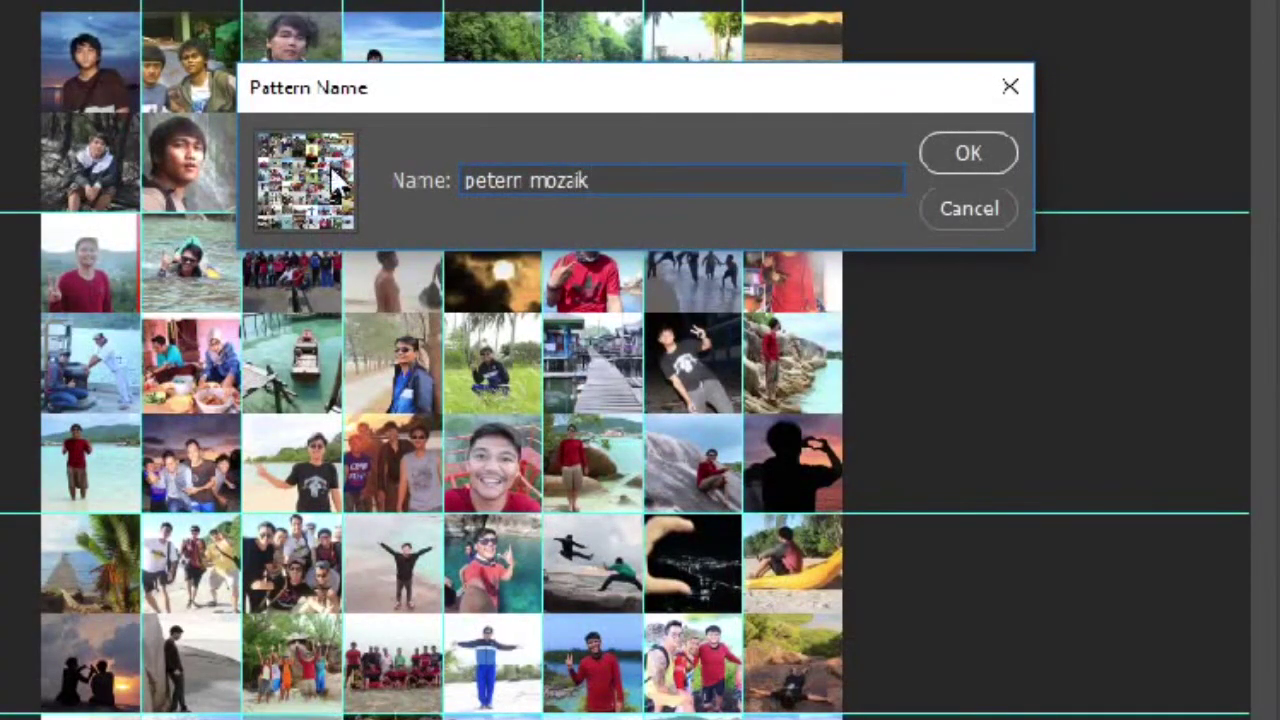
left_click(491, 180)
key("Delete")
key("Delete")
type("te")
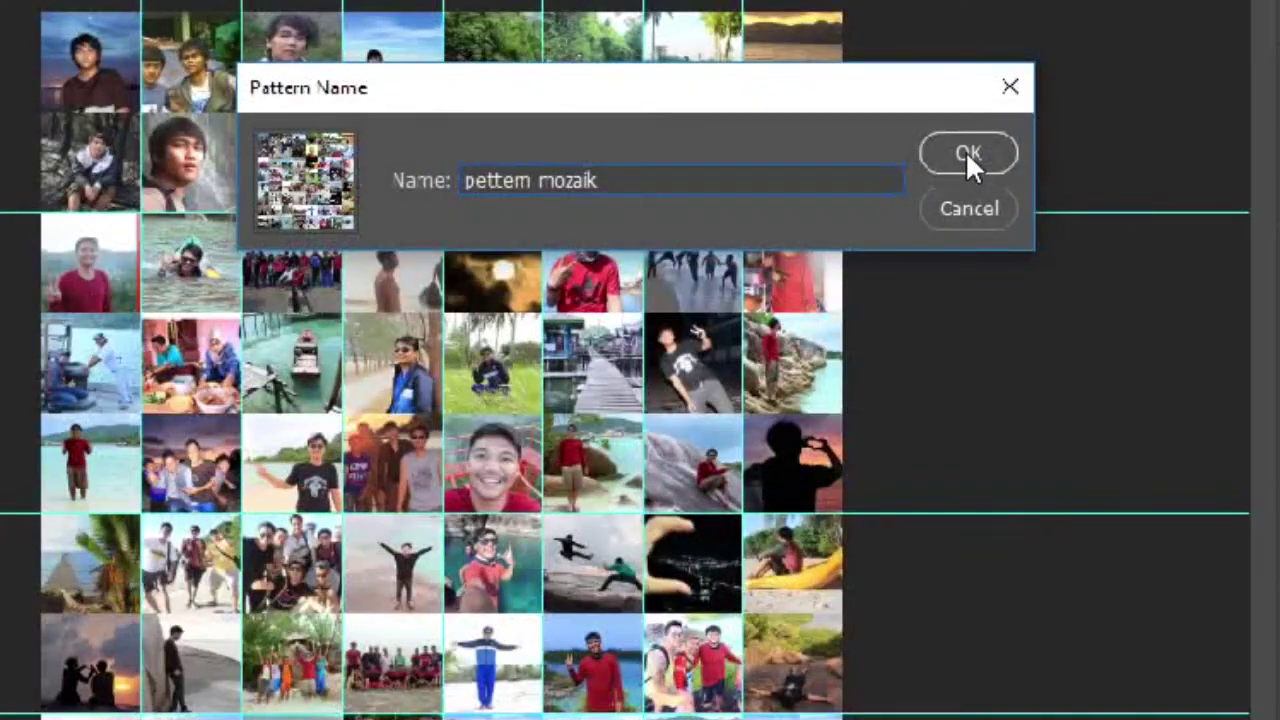
left_click(965, 152)
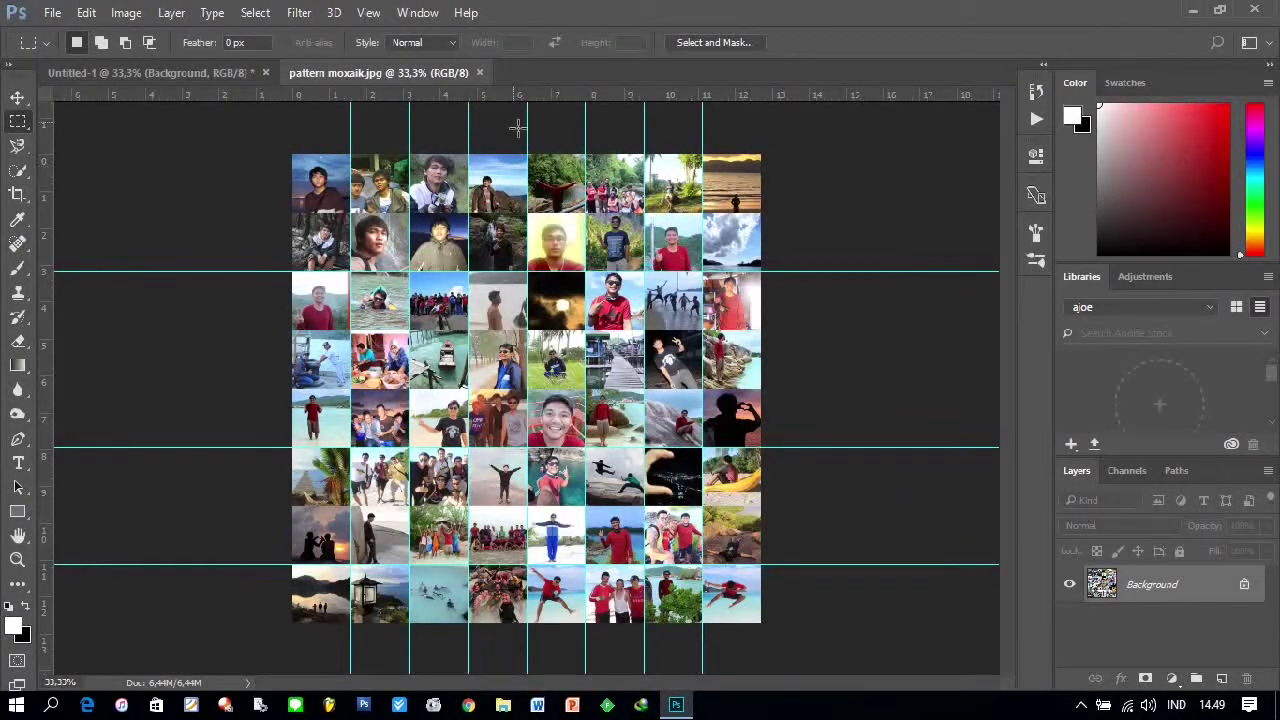
Step: Close the moxaik.jpg document and open DSC06684.jpg from the scny folder
left_click(479, 73)
left_click(52, 13)
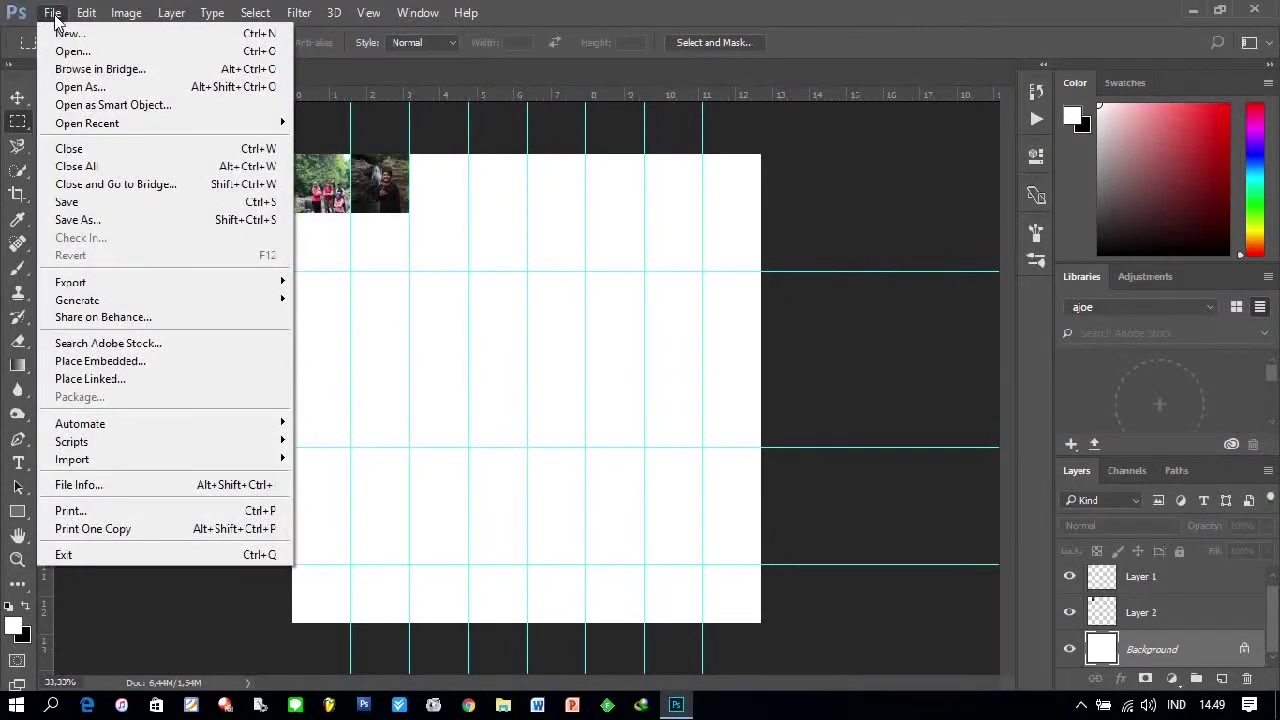
left_click(68, 51)
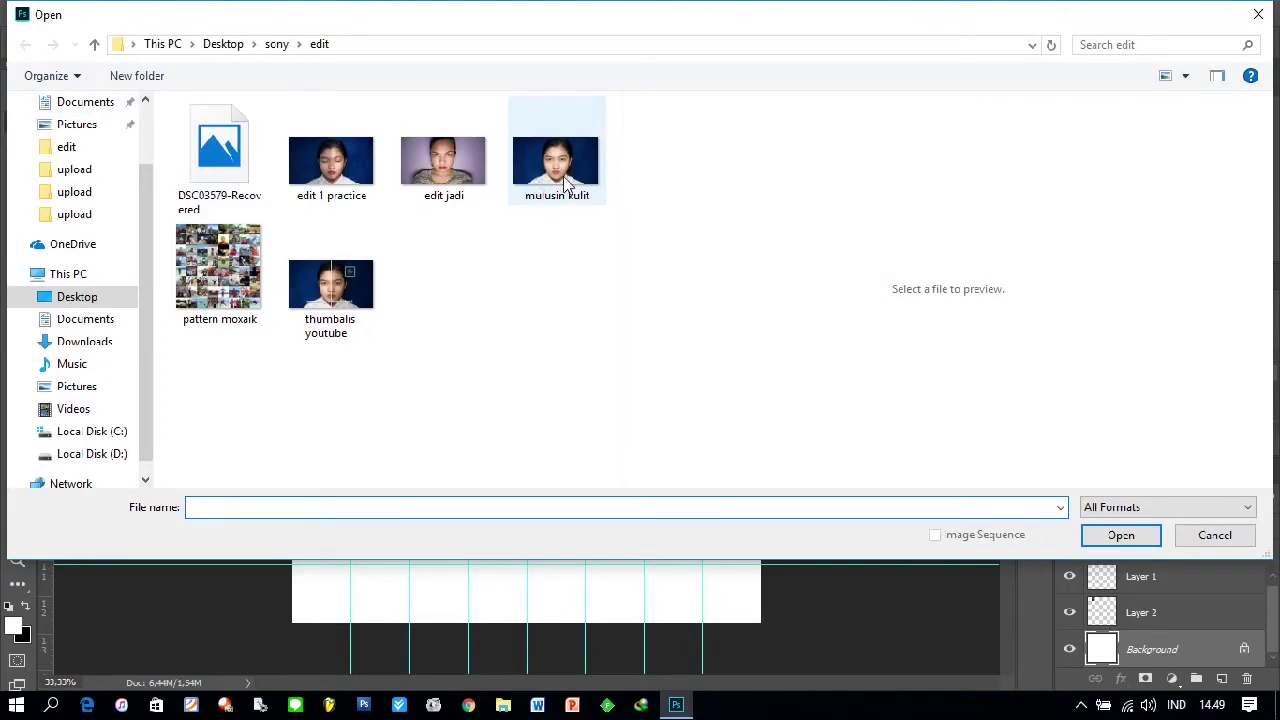
left_click(276, 45)
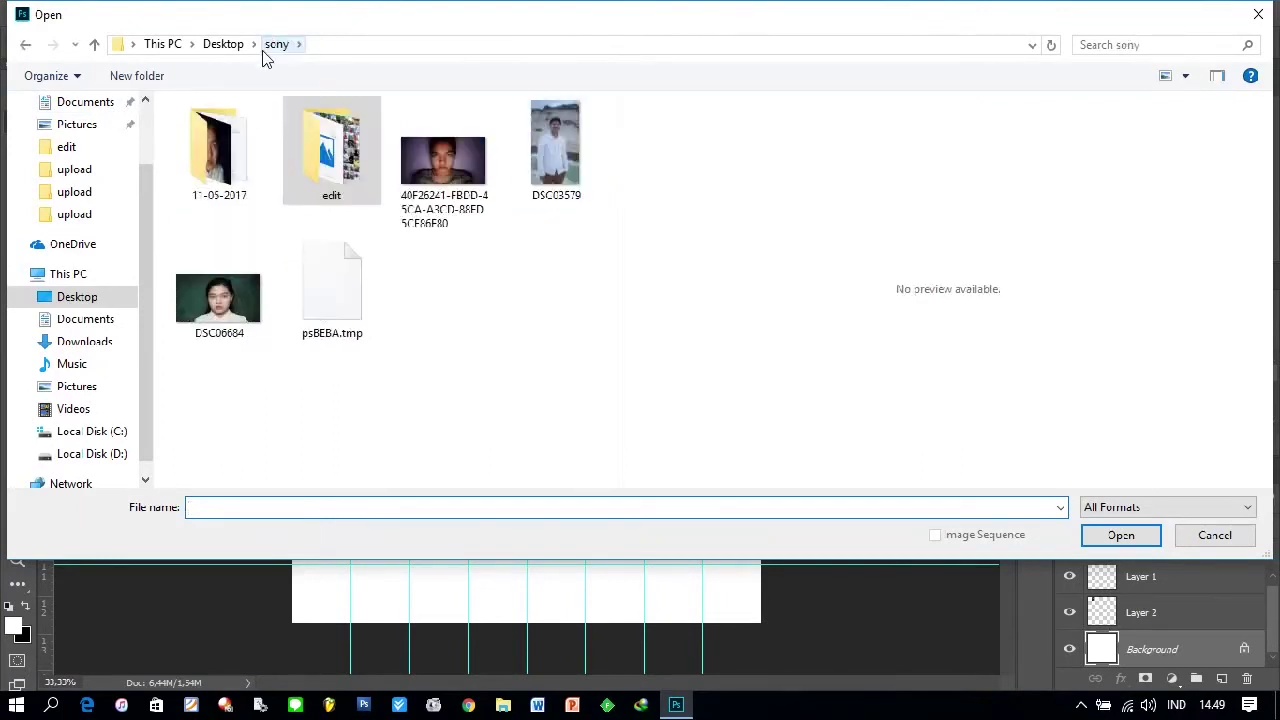
left_click(220, 268)
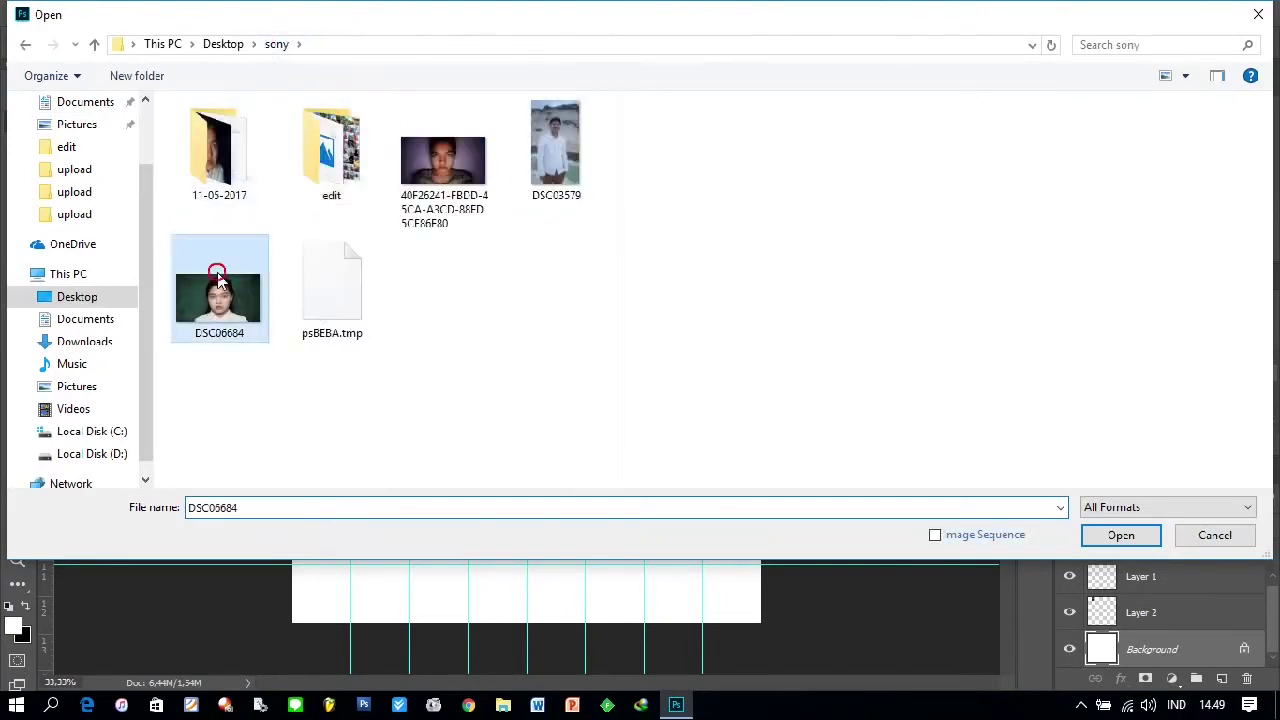
left_click(1082, 540)
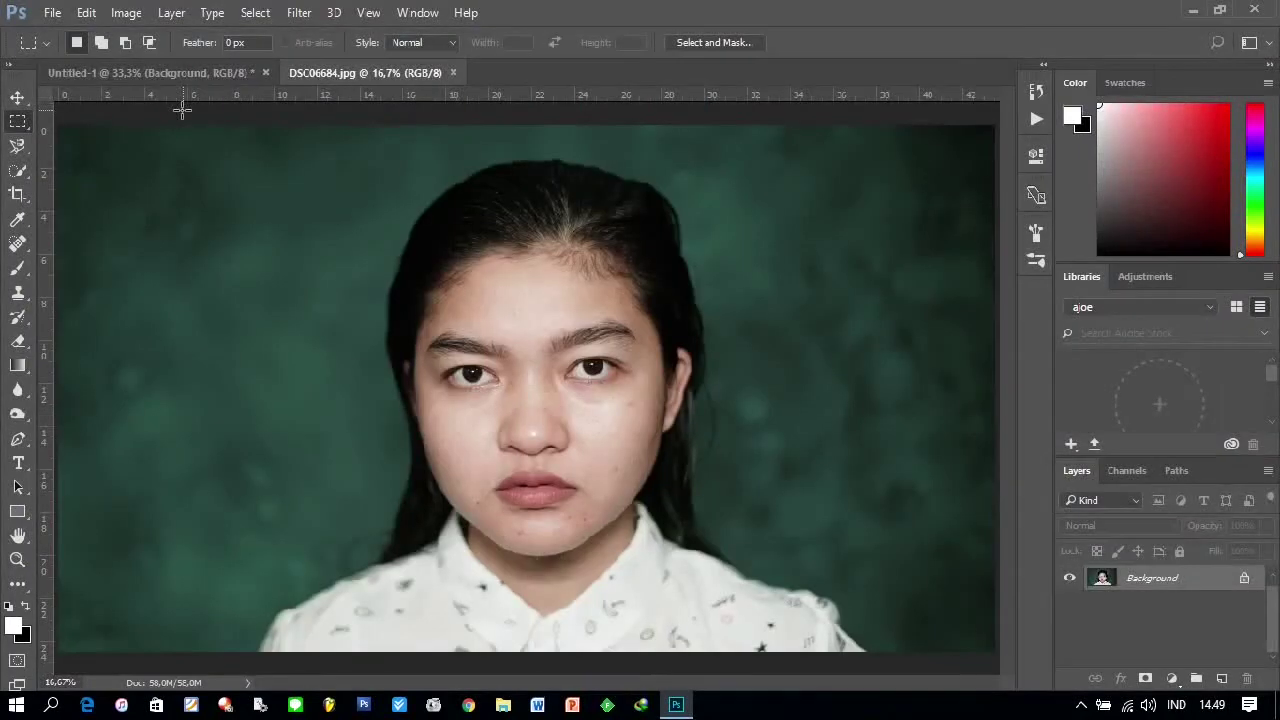
Step: Close the Untitled-1 grid document, discarding its changes
left_click(225, 73)
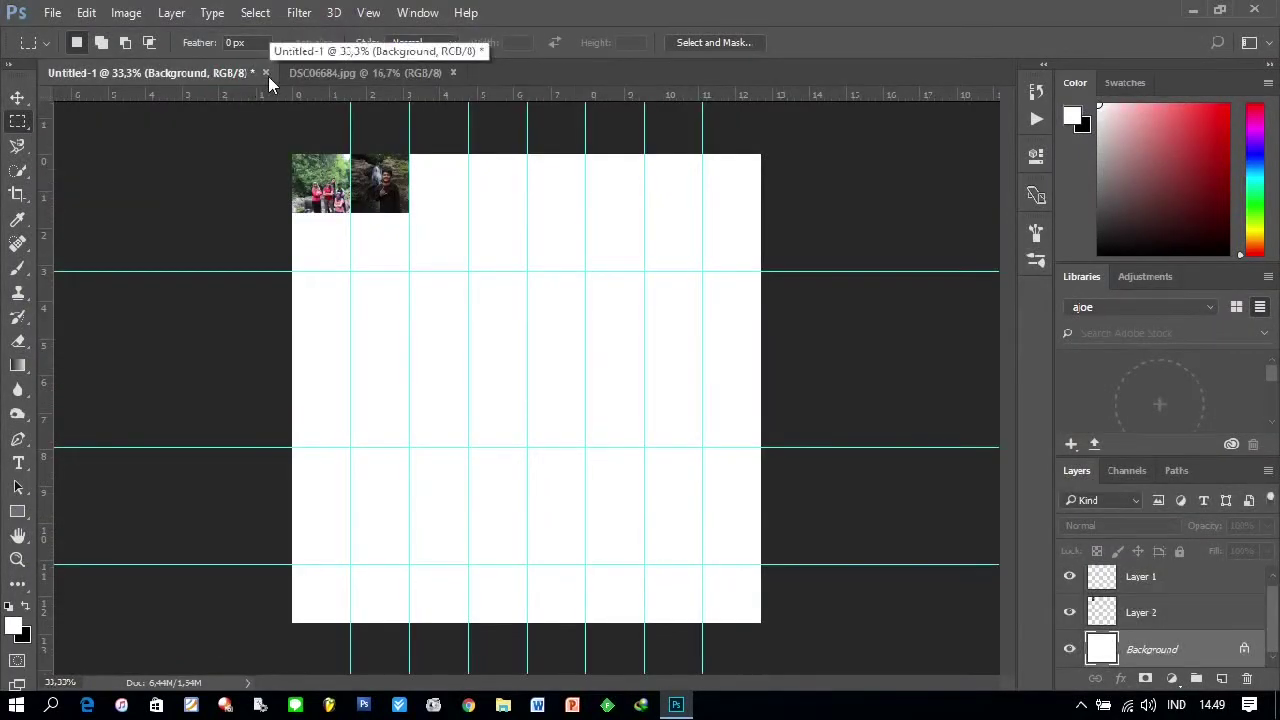
left_click(266, 73)
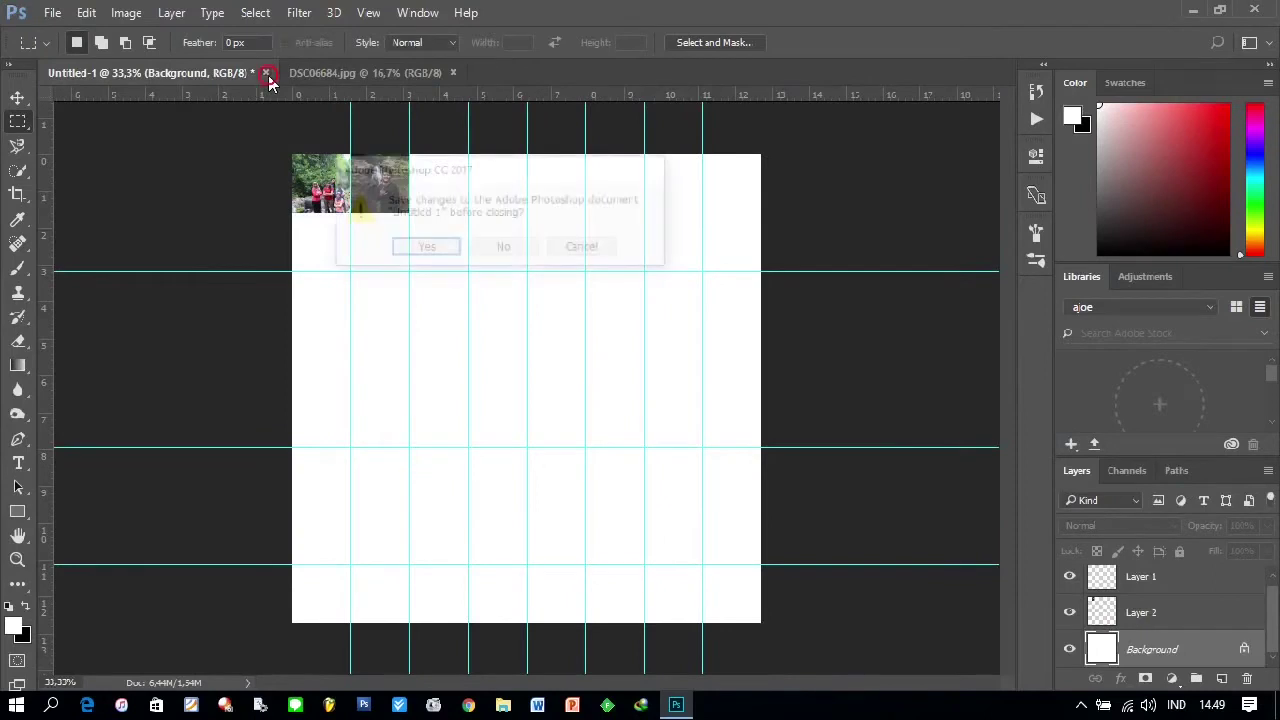
left_click(503, 250)
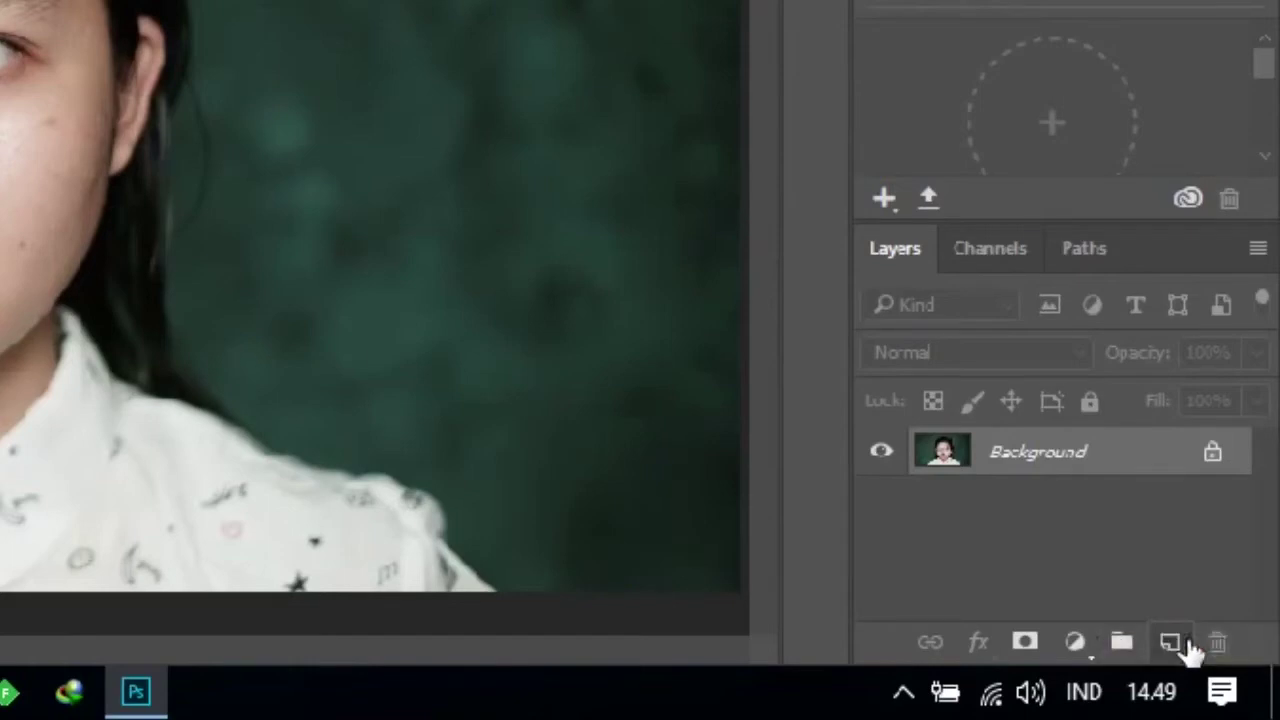
Step: Add Layer 1 and fill it completely with the 'pettem mozaik' pattern
left_click(1178, 645)
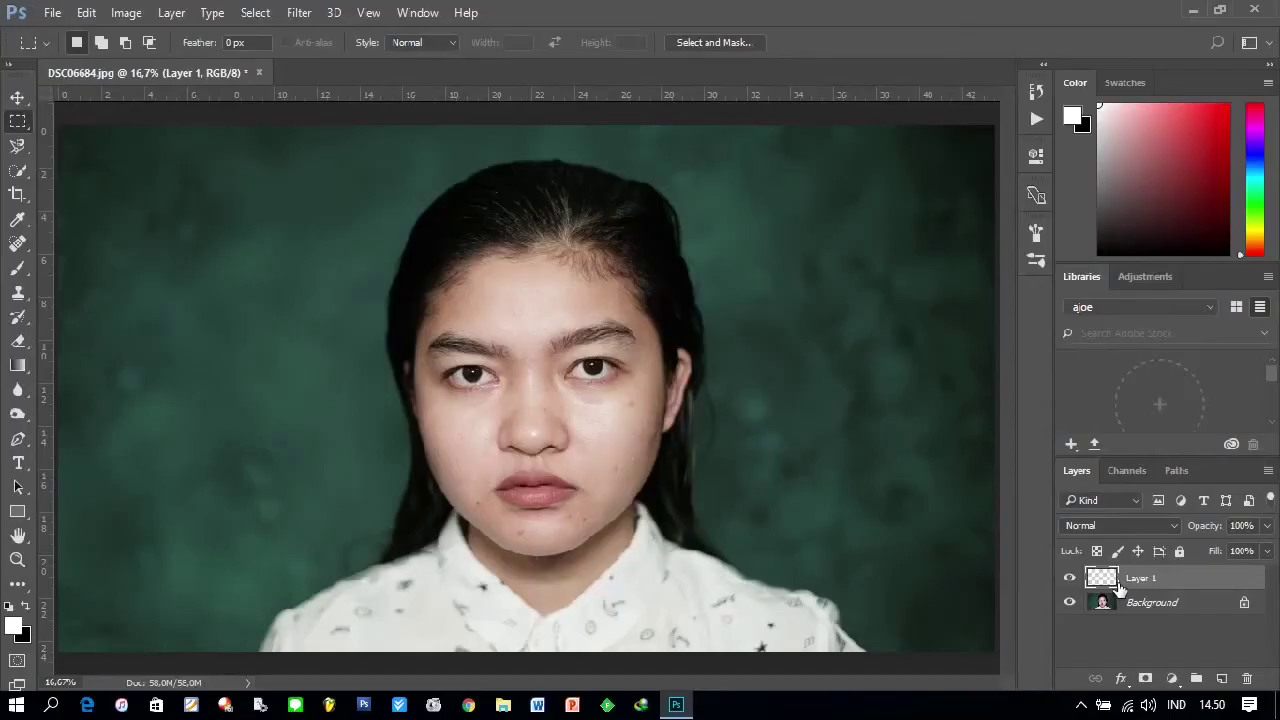
left_click(86, 13)
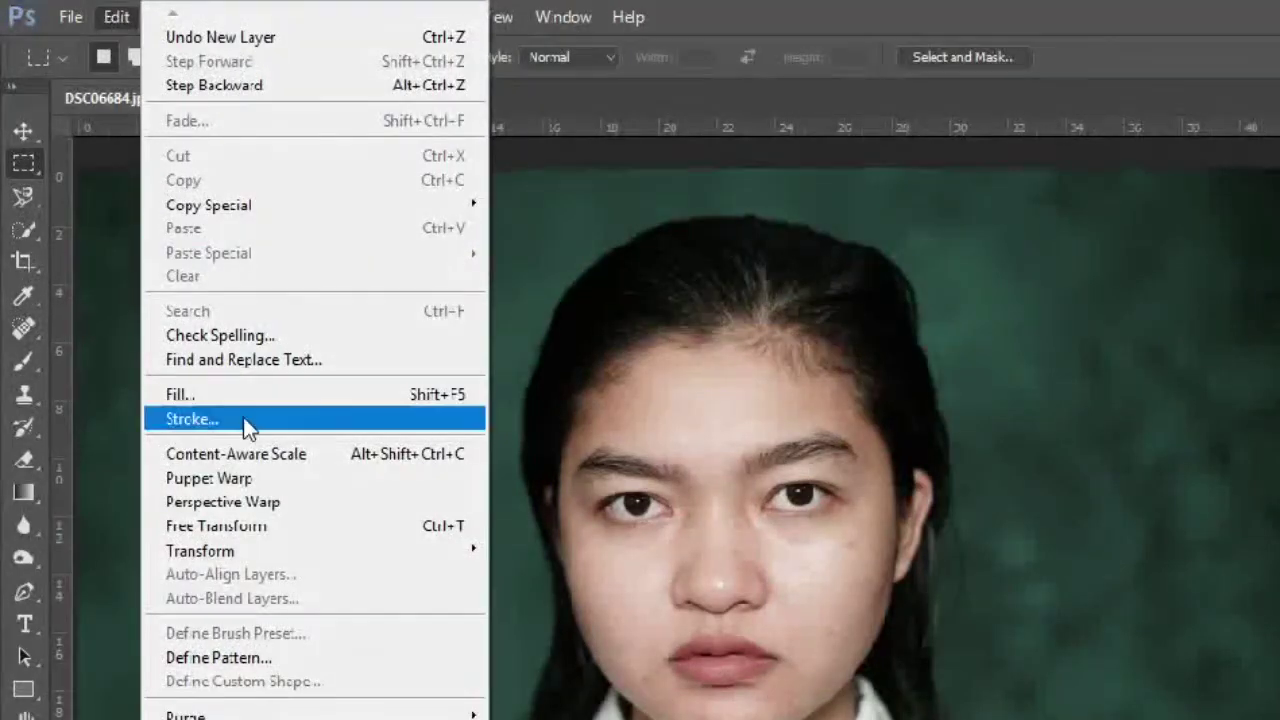
left_click(245, 408)
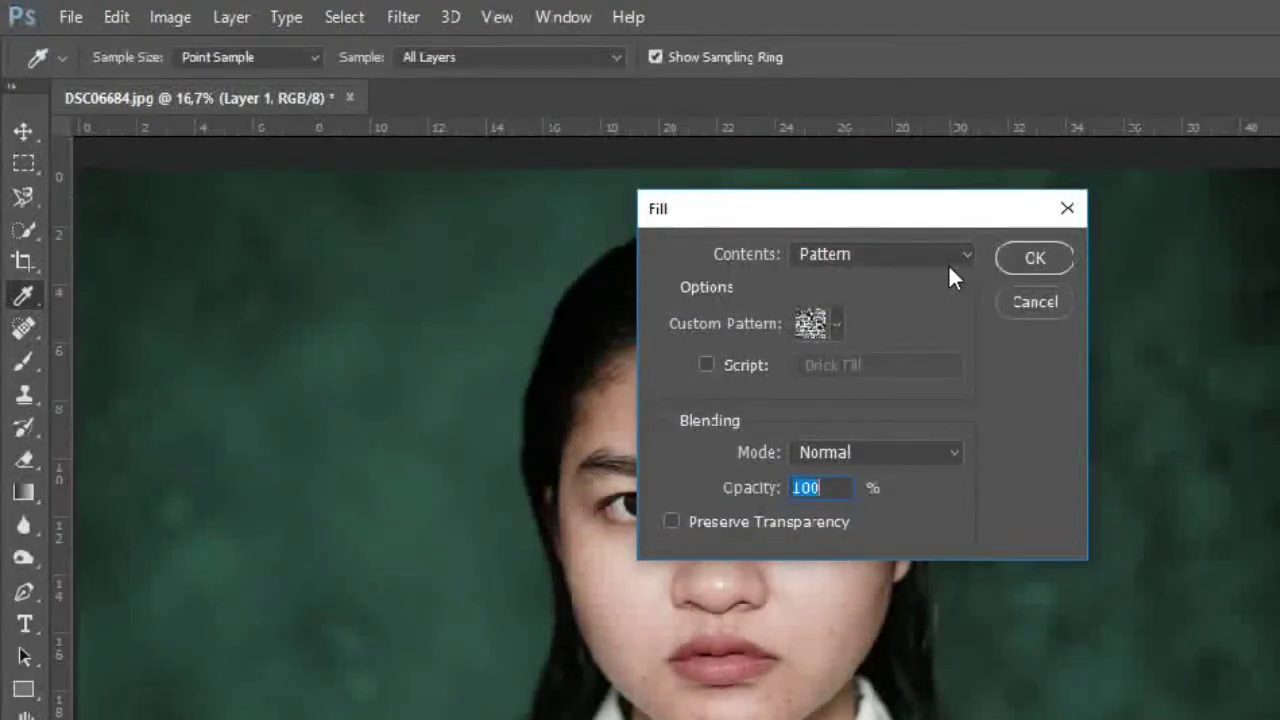
left_click(948, 264)
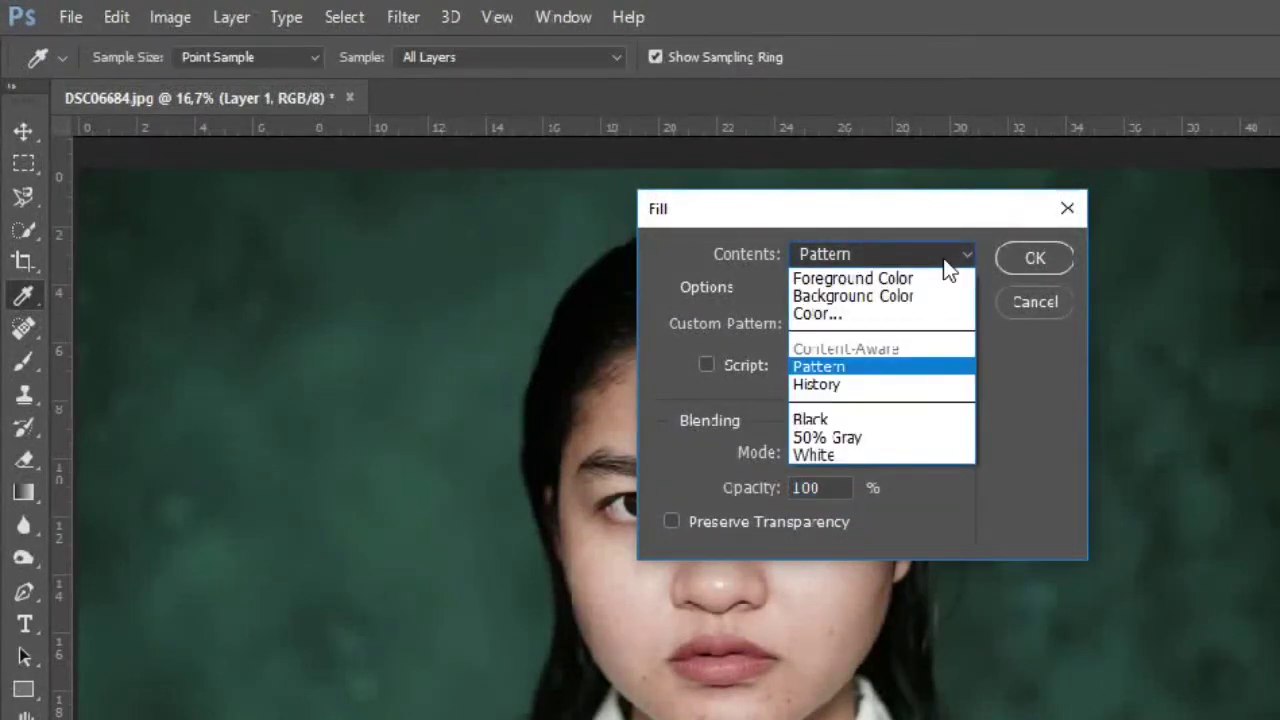
left_click(886, 367)
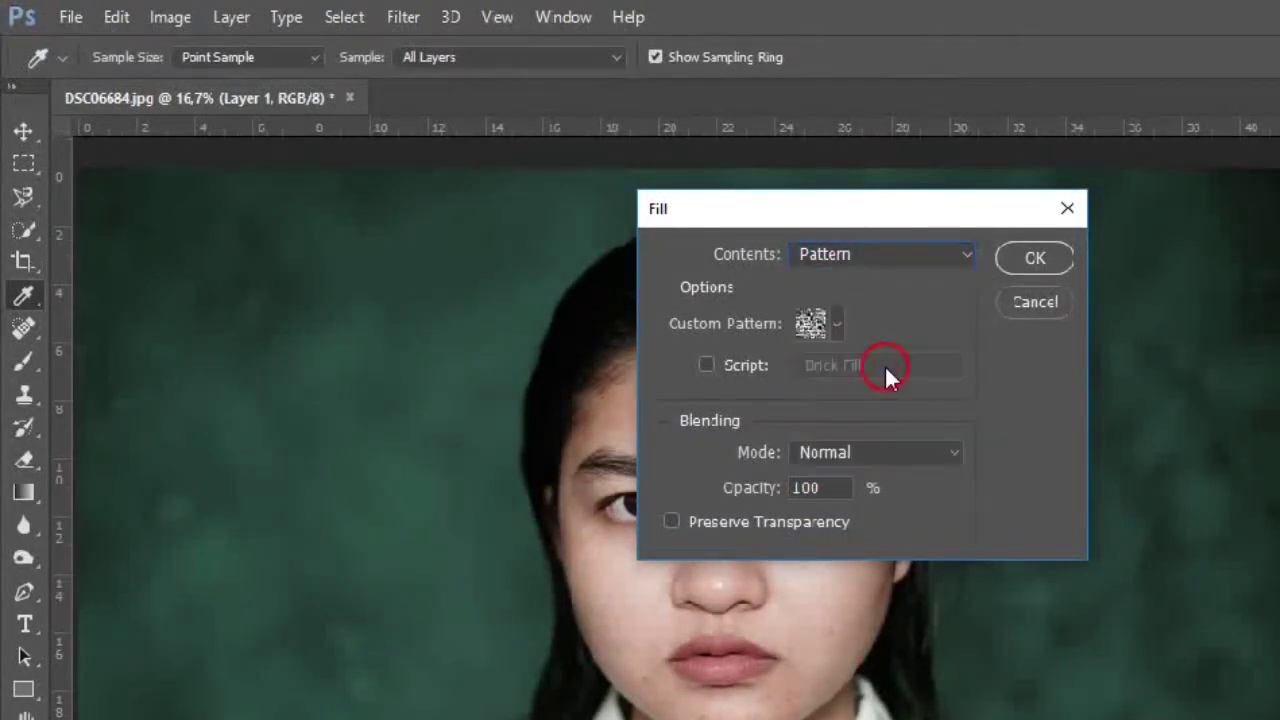
left_click(836, 323)
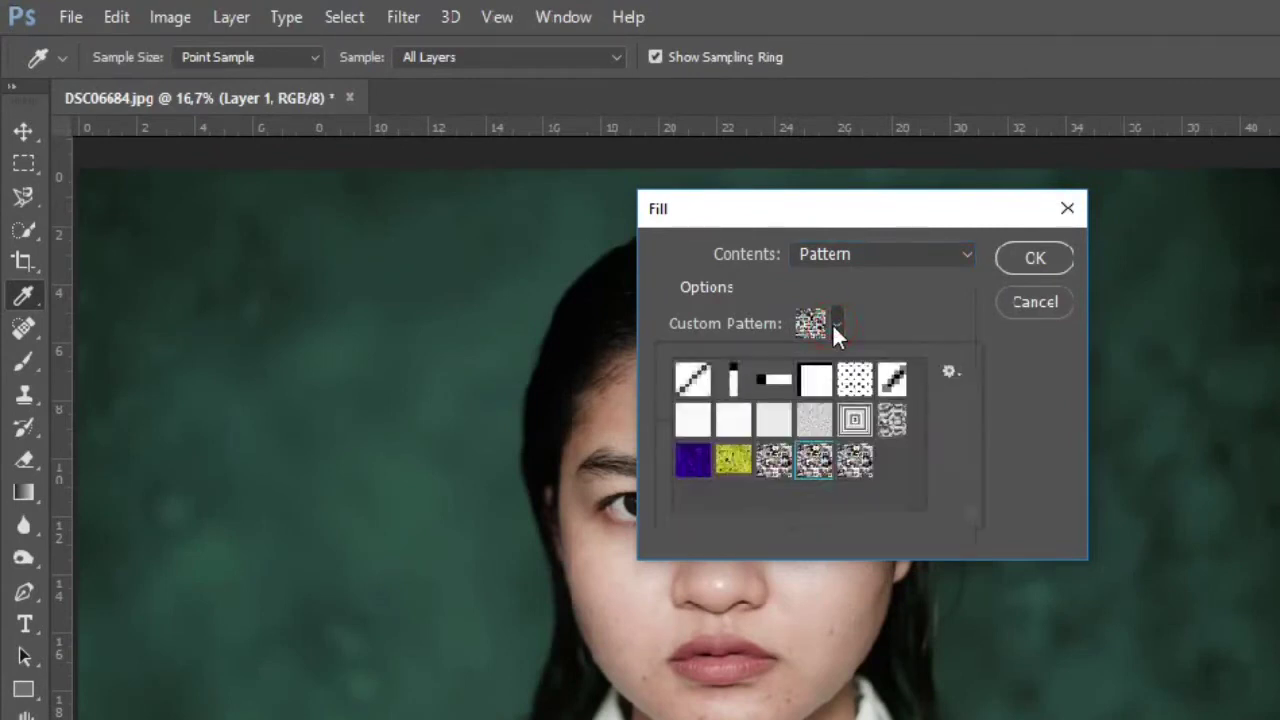
left_click(852, 470)
left_click(1035, 258)
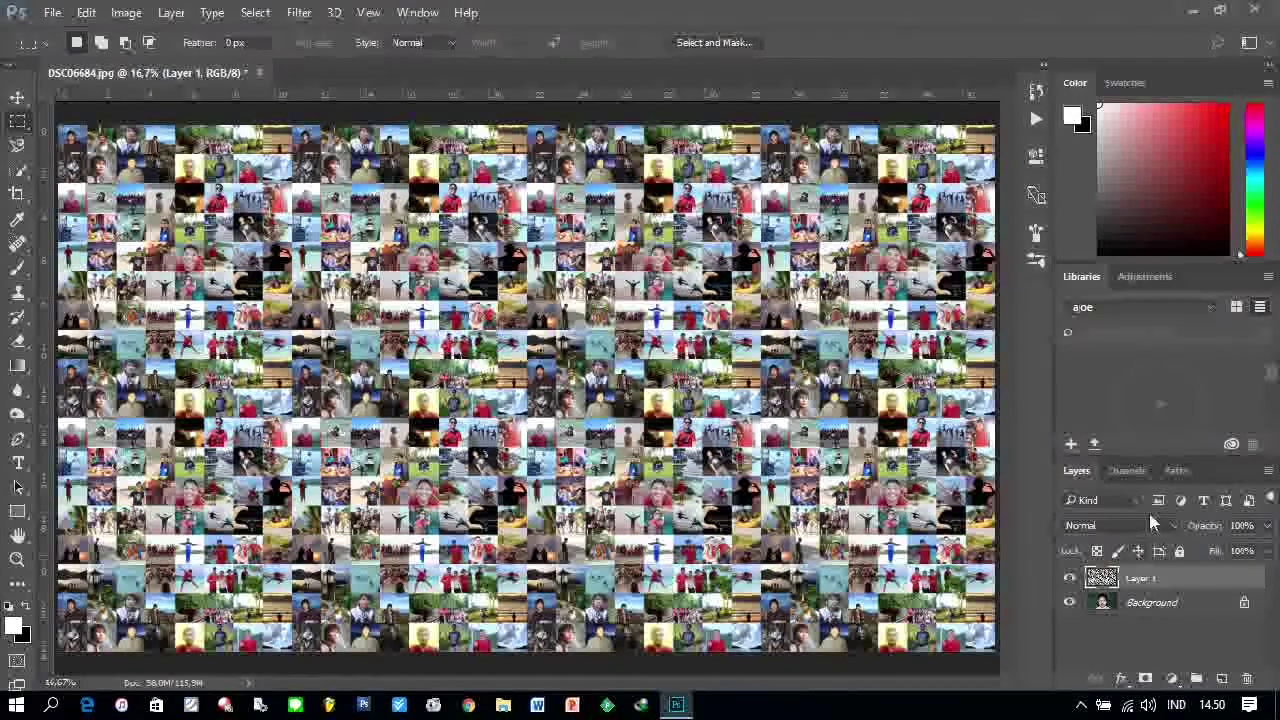
Step: Set the mosaic layer's blend mode to Overlay, keeping Layer 1 selected
left_click(1150, 525)
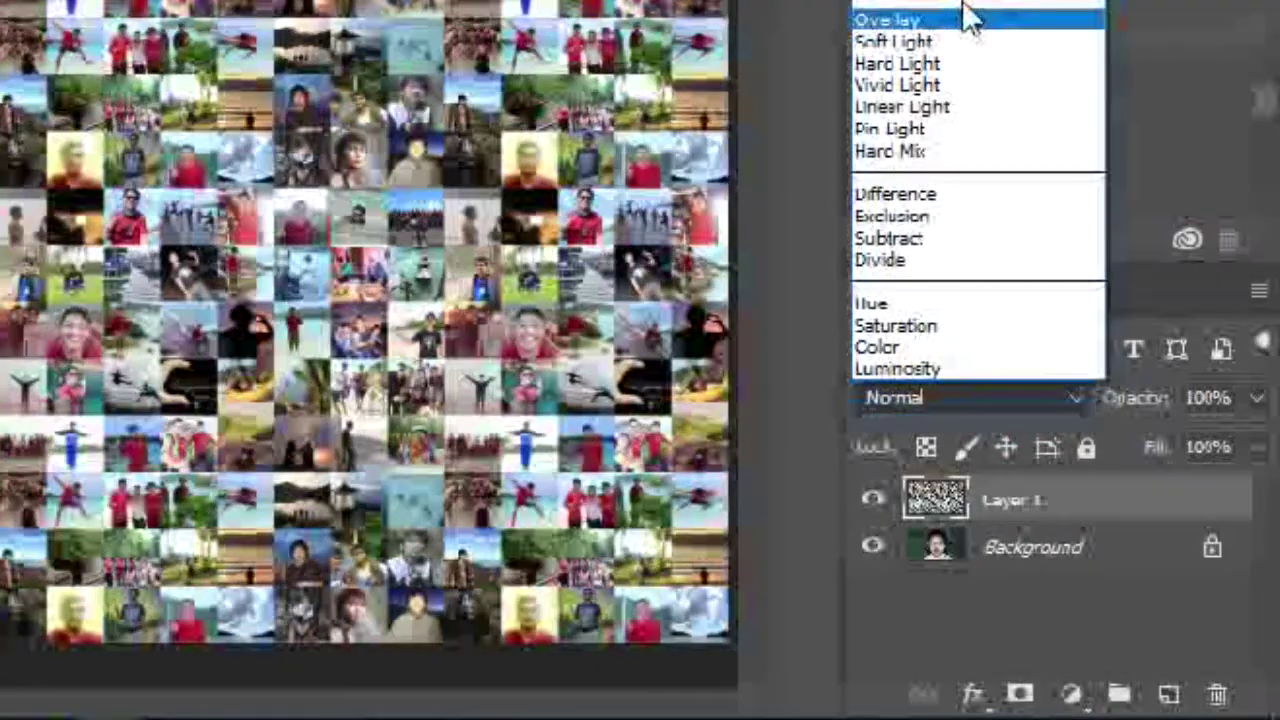
left_click(966, 19)
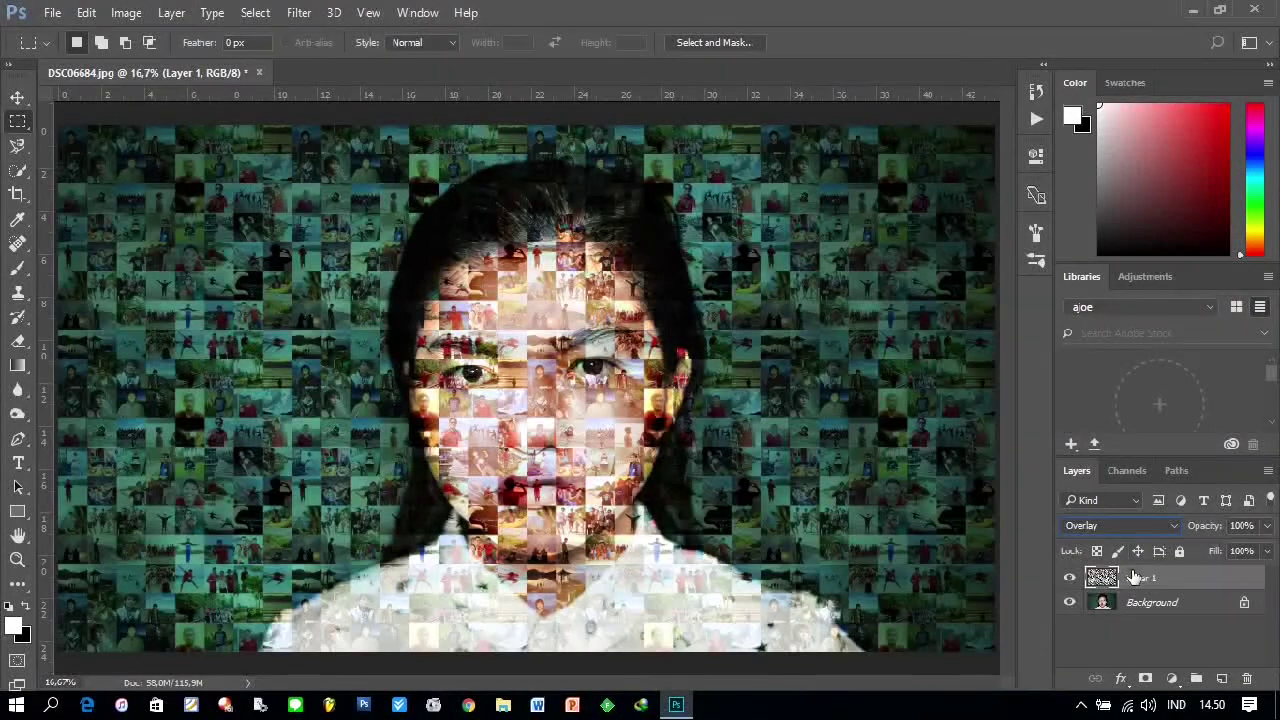
left_click(1135, 580)
Step: Desaturate Layer 1 so only grey mosaic tones overlay the portrait
left_click(122, 13)
mouse_move(242, 104)
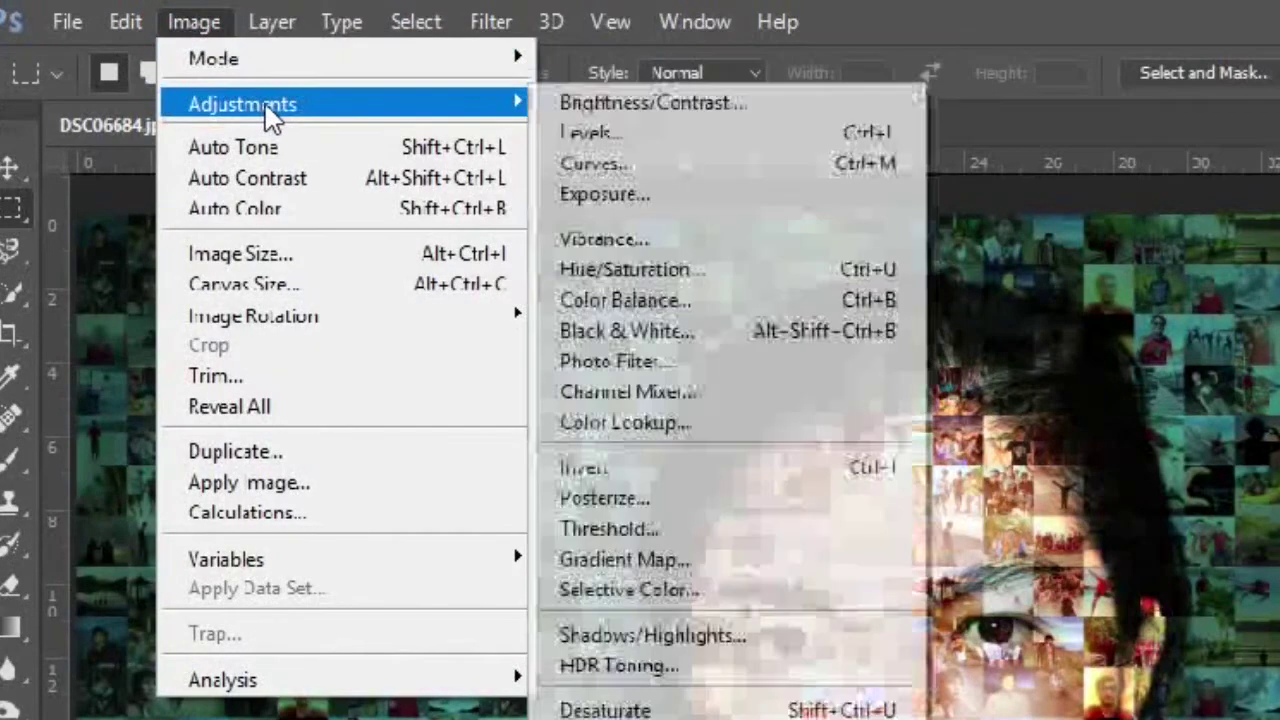
left_click(708, 708)
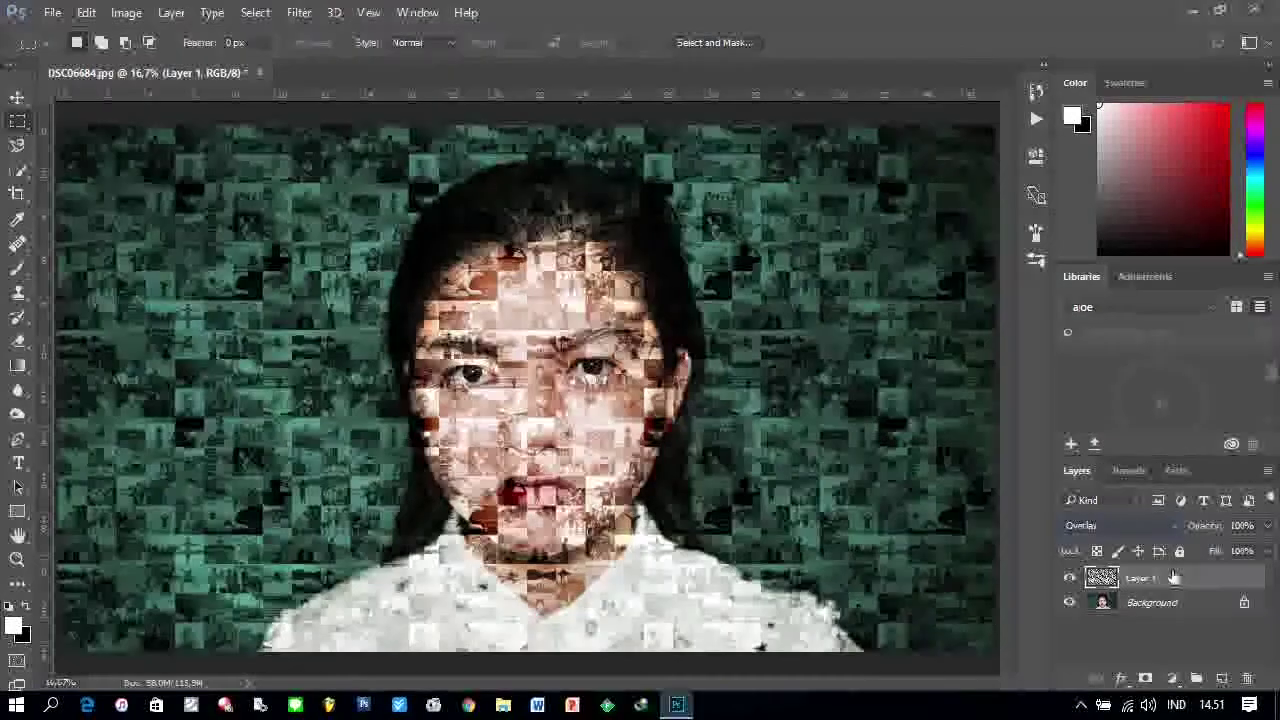
left_click(1170, 575)
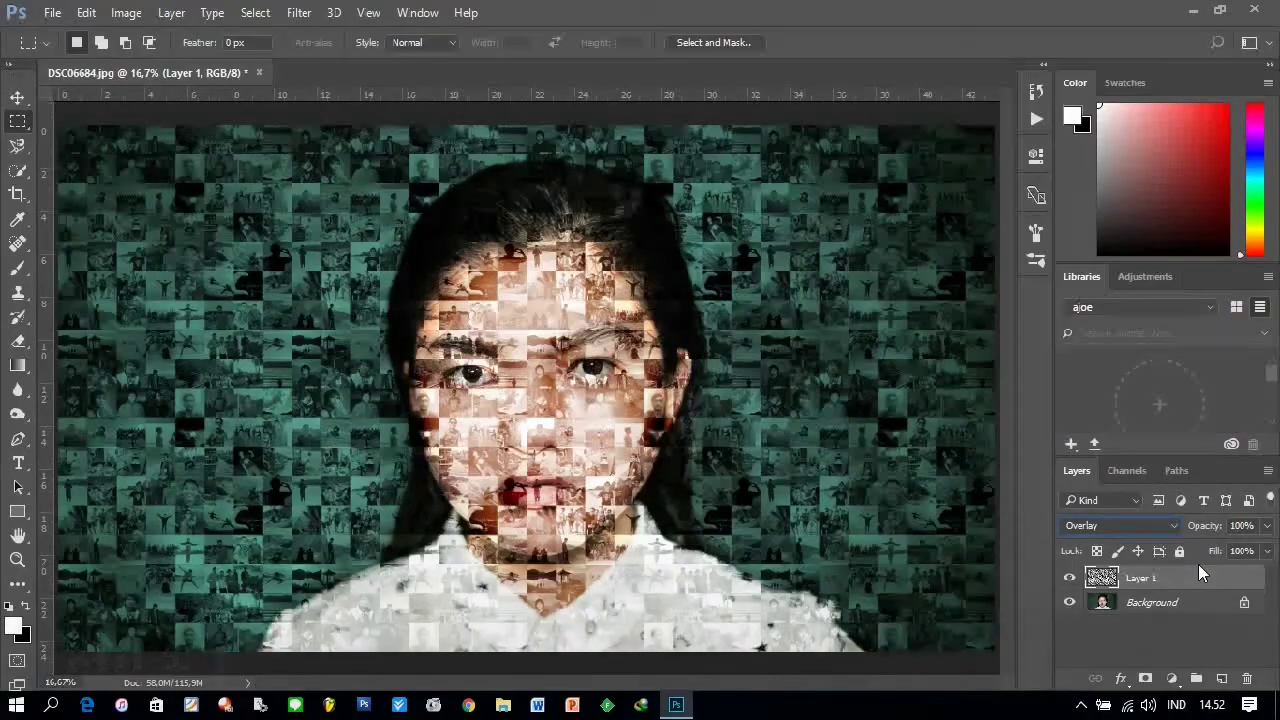
Step: Scale Layer 1 down to about 55.5% toward the portrait's top-left corner
key("ctrl+t")
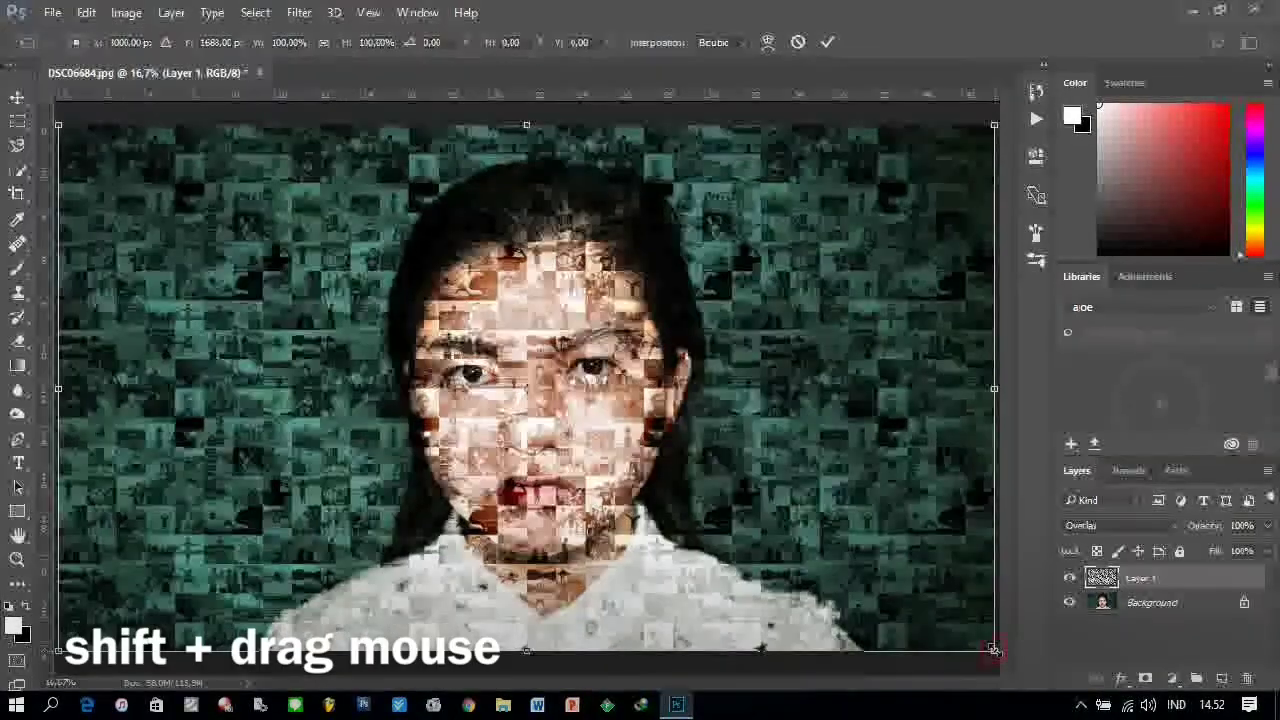
mouse_move(993, 650)
left_mouse_down("shift")
mouse_move(707, 476)
mouse_move(595, 385)
left_mouse_up("shift")
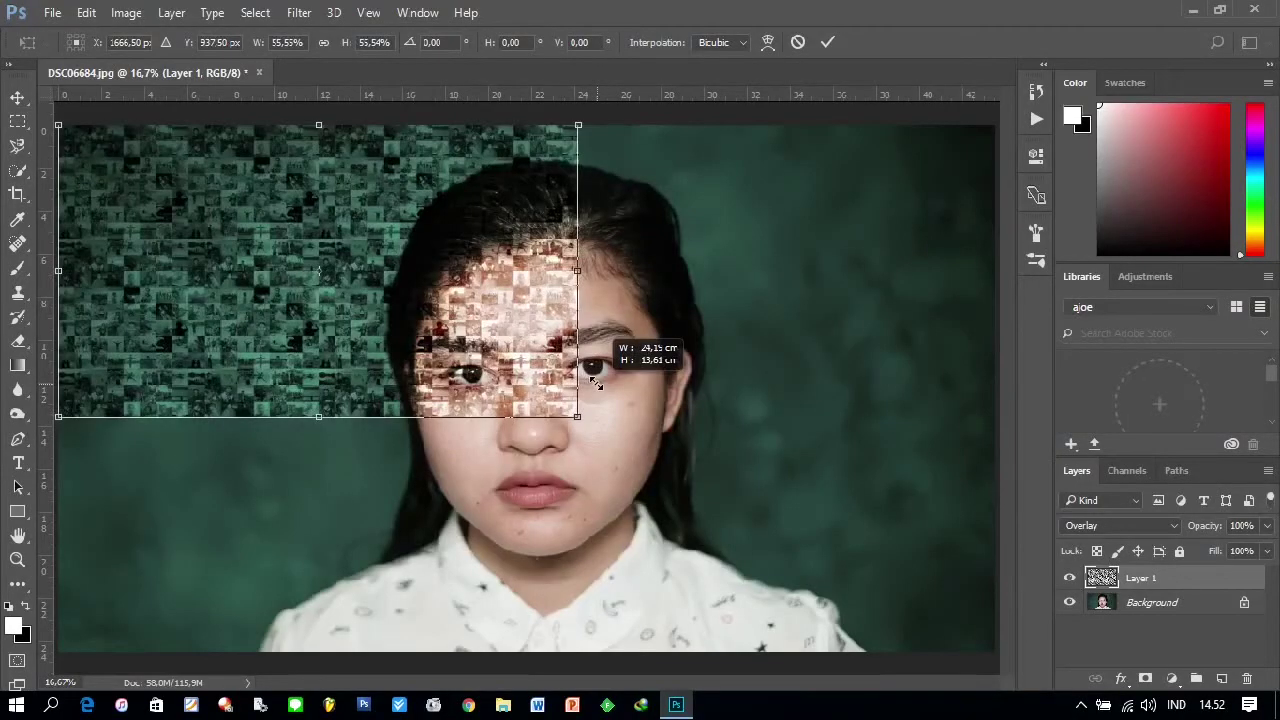
left_click_drag(595, 383, 595, 383)
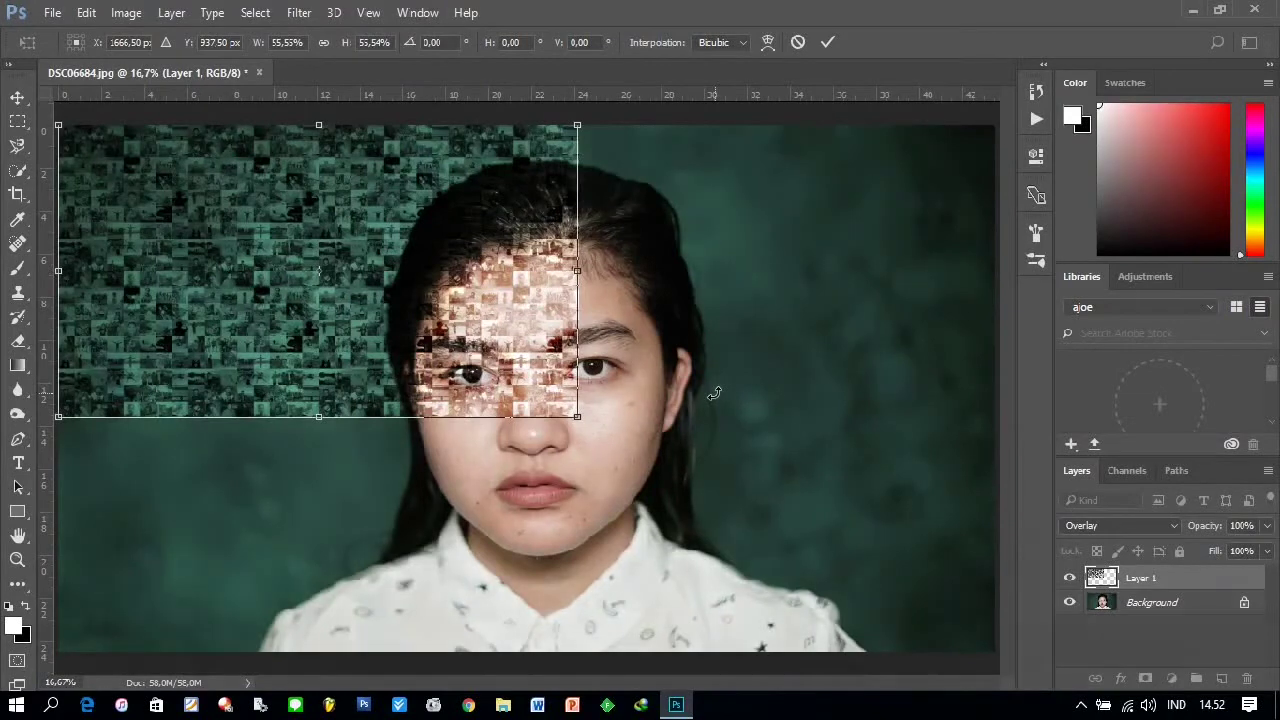
key("Return")
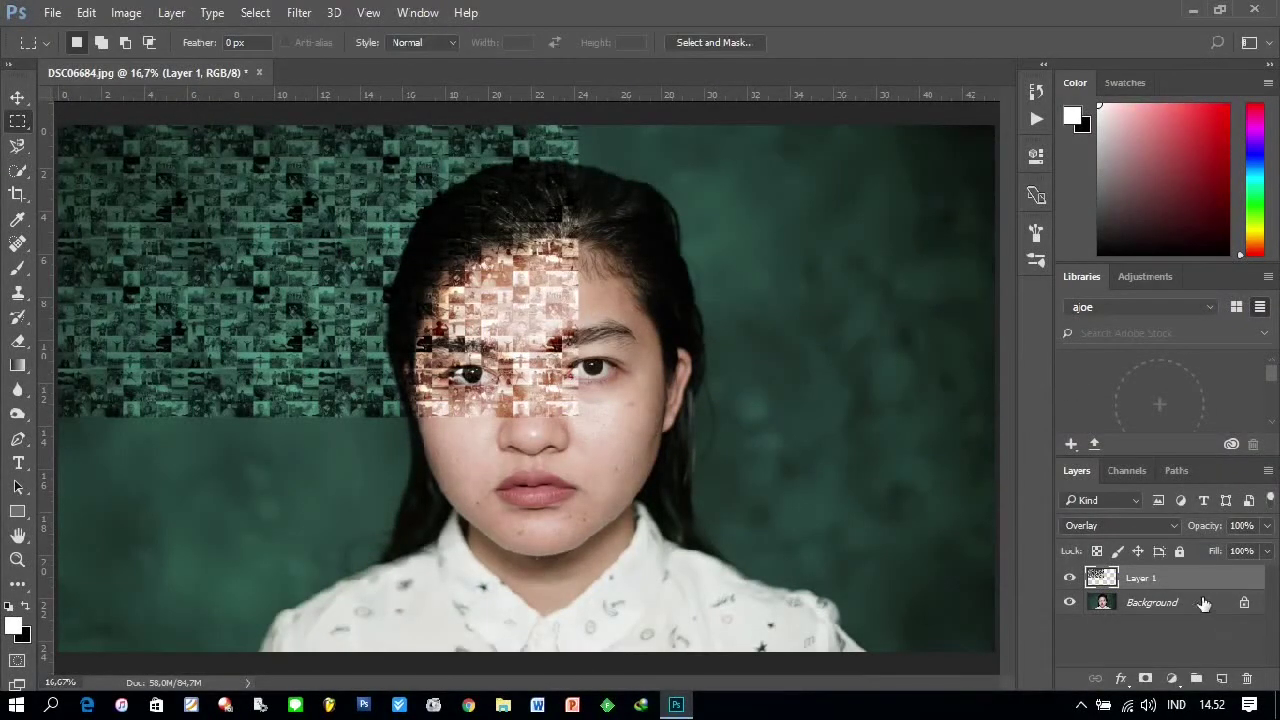
Step: Duplicate Layer 1 and move the copy to the top right beside the original
right_click(1157, 577)
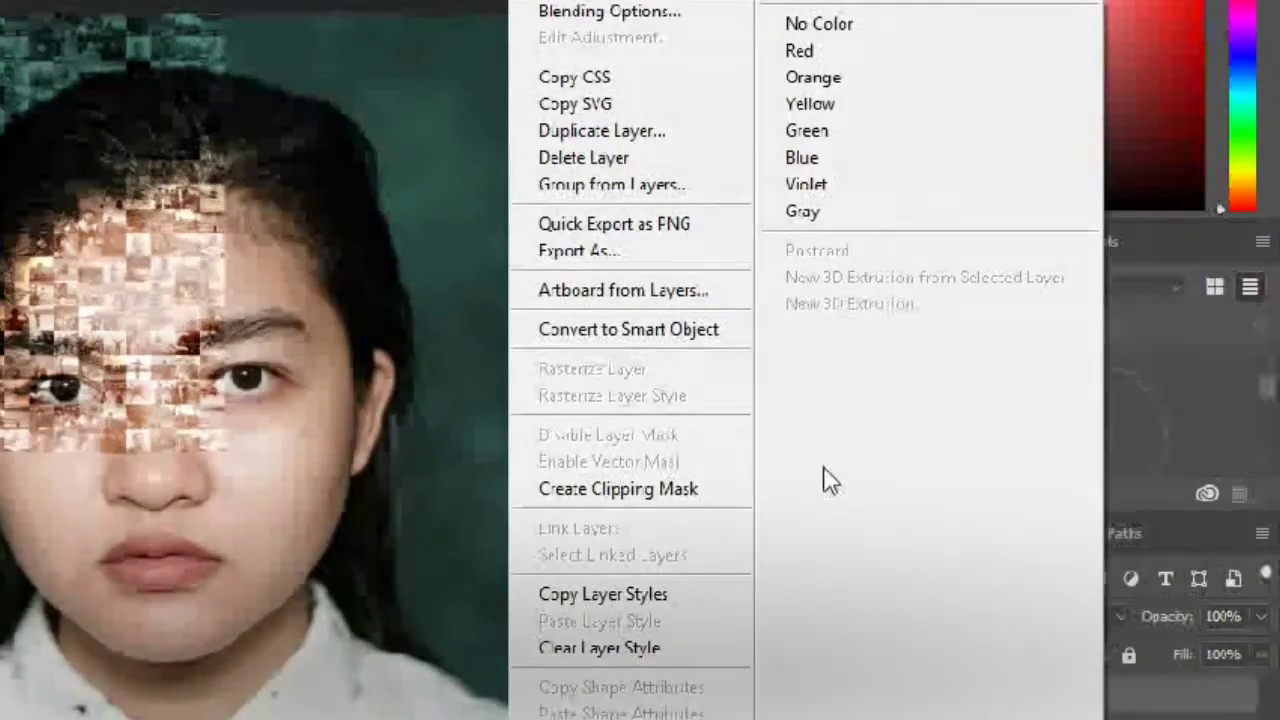
left_click(605, 131)
left_click(797, 208)
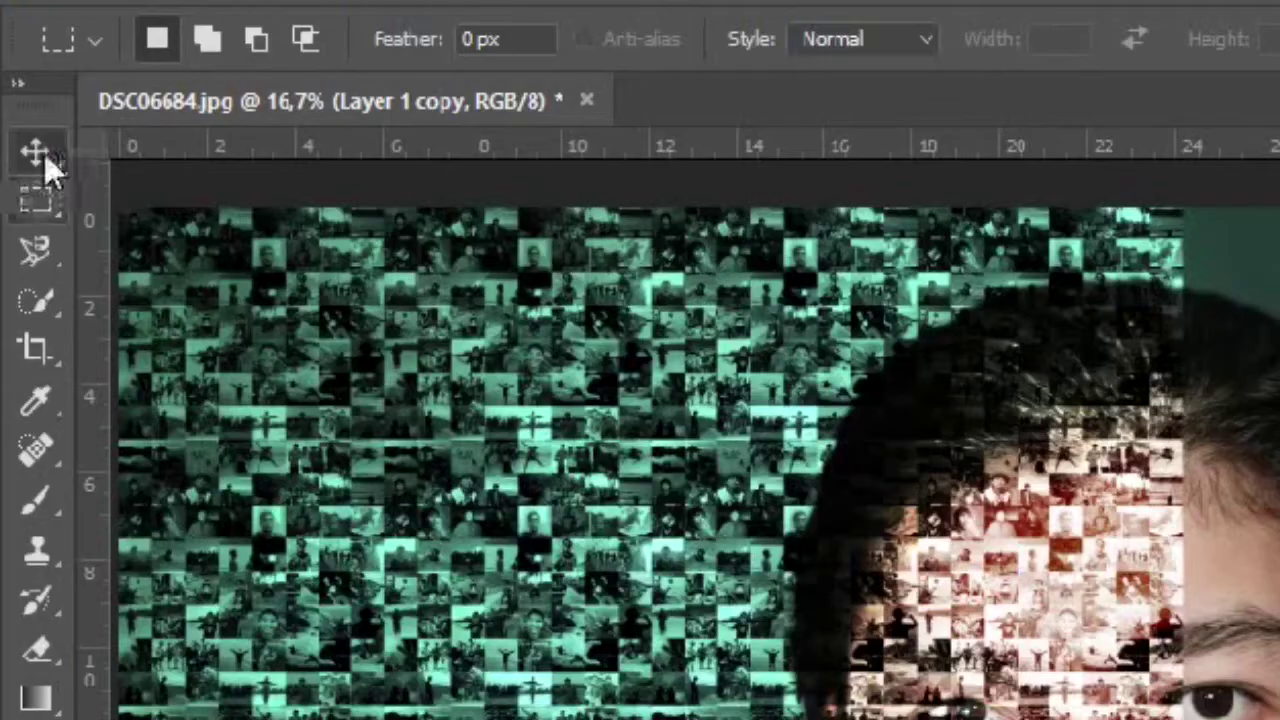
left_click(40, 152)
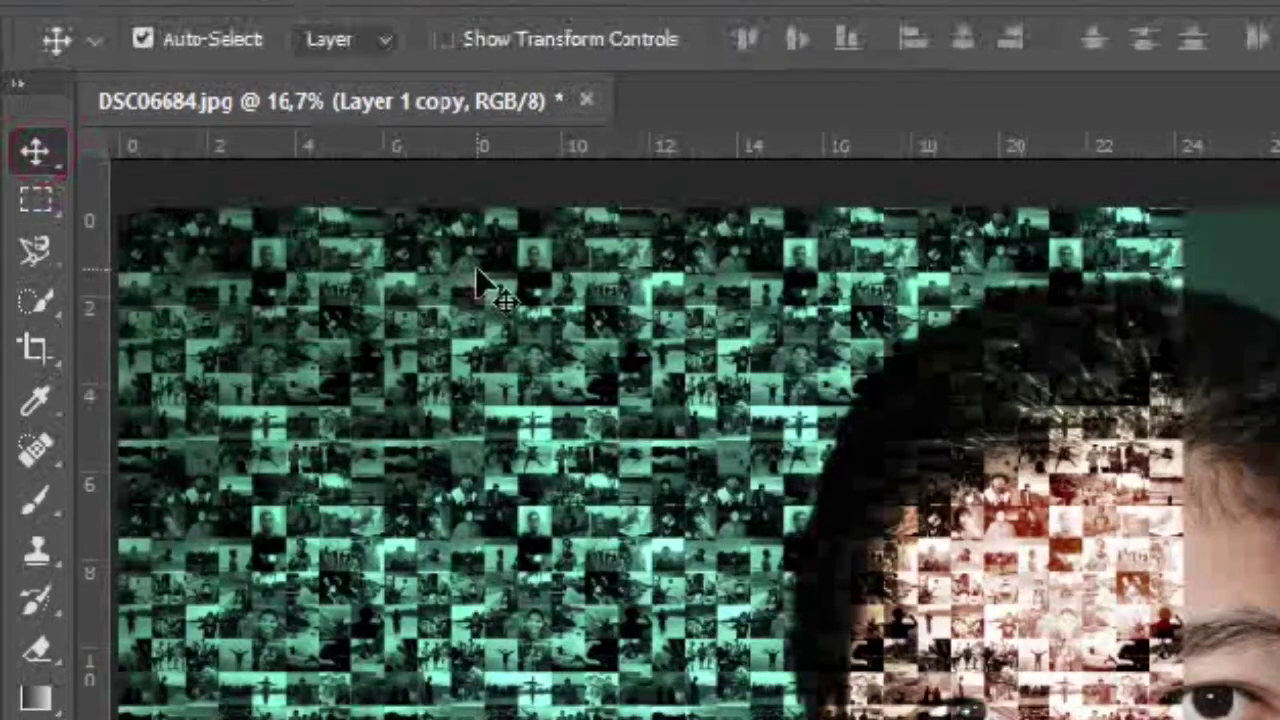
mouse_move(339, 161)
left_mouse_down()
mouse_move(583, 196)
mouse_move(759, 160)
left_mouse_up()
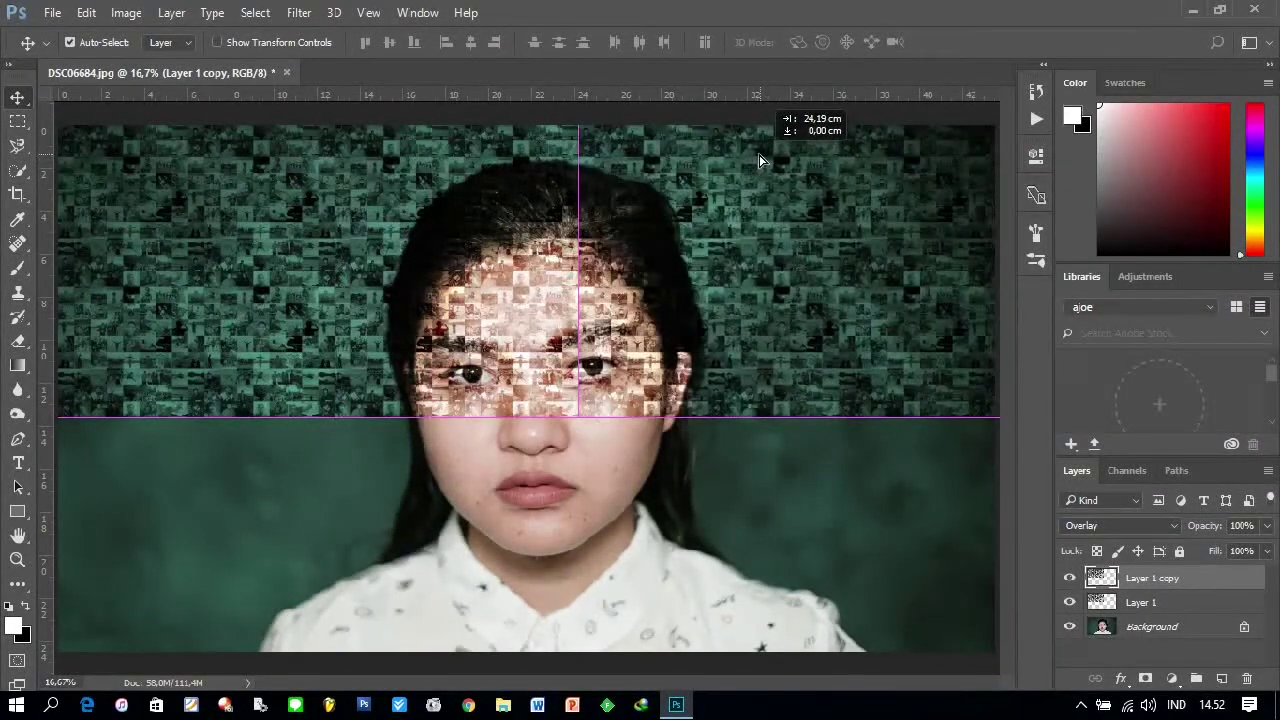
left_click_drag(759, 160, 760, 162)
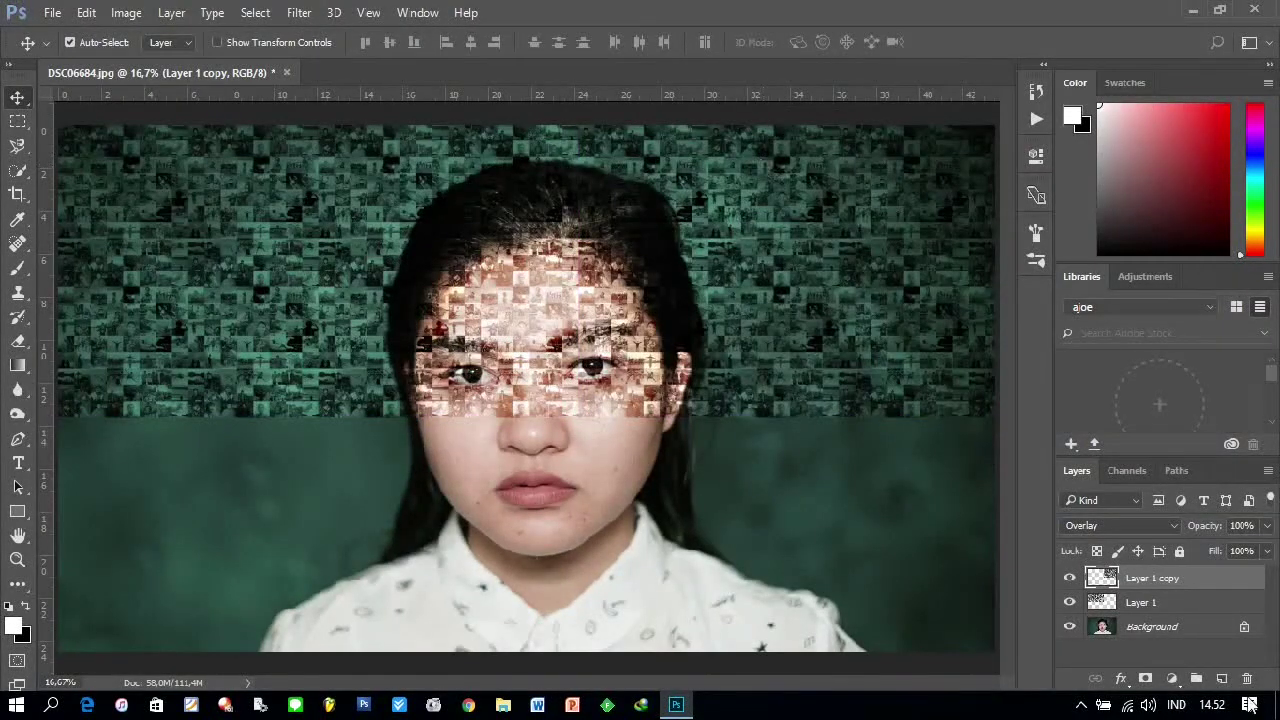
Step: Duplicate Layer 1 copy and place Layer 1 copy 2 in the lower-left quarter
right_click(1164, 590)
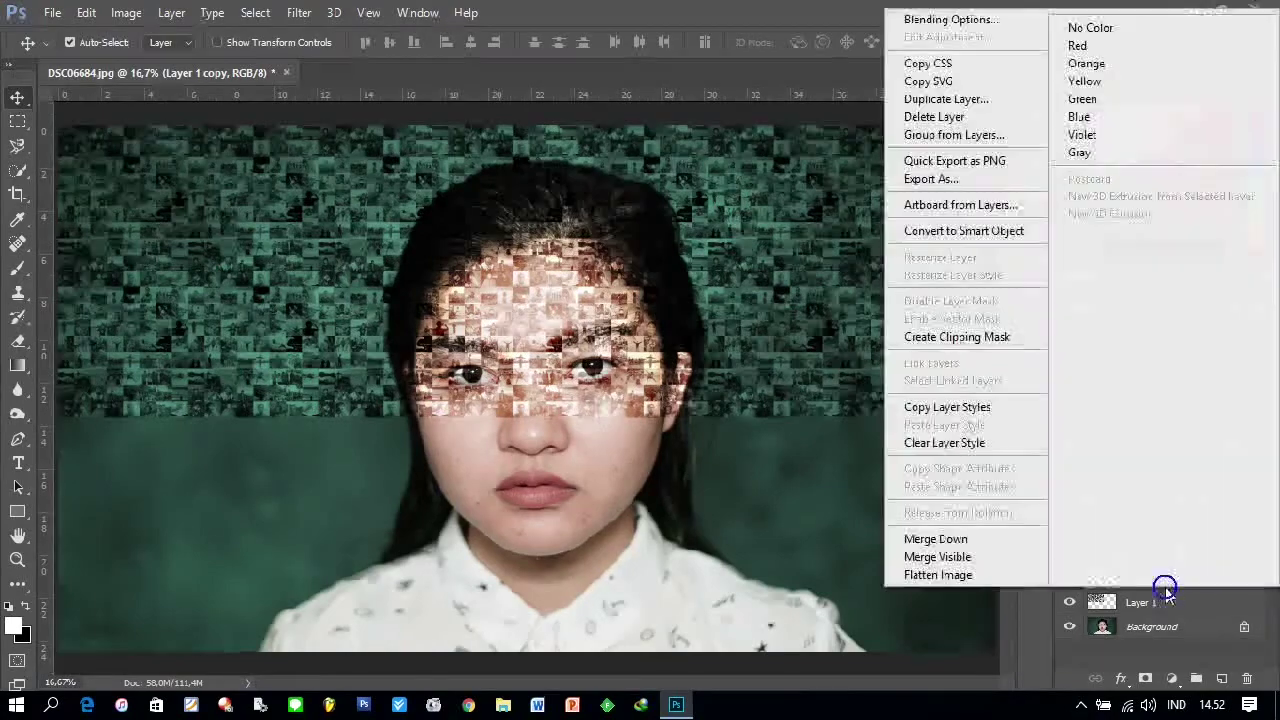
left_click(944, 91)
left_click(785, 206)
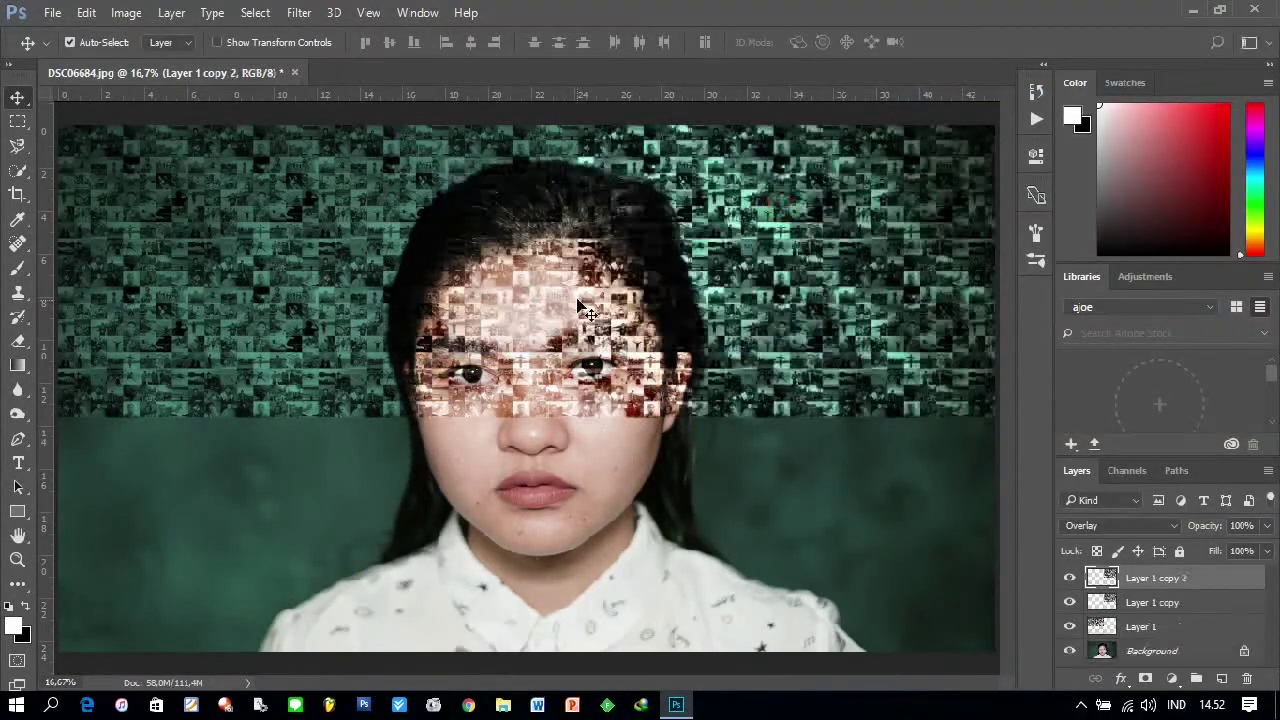
mouse_move(755, 240)
left_mouse_down()
mouse_move(278, 535)
mouse_move(205, 531)
left_mouse_up()
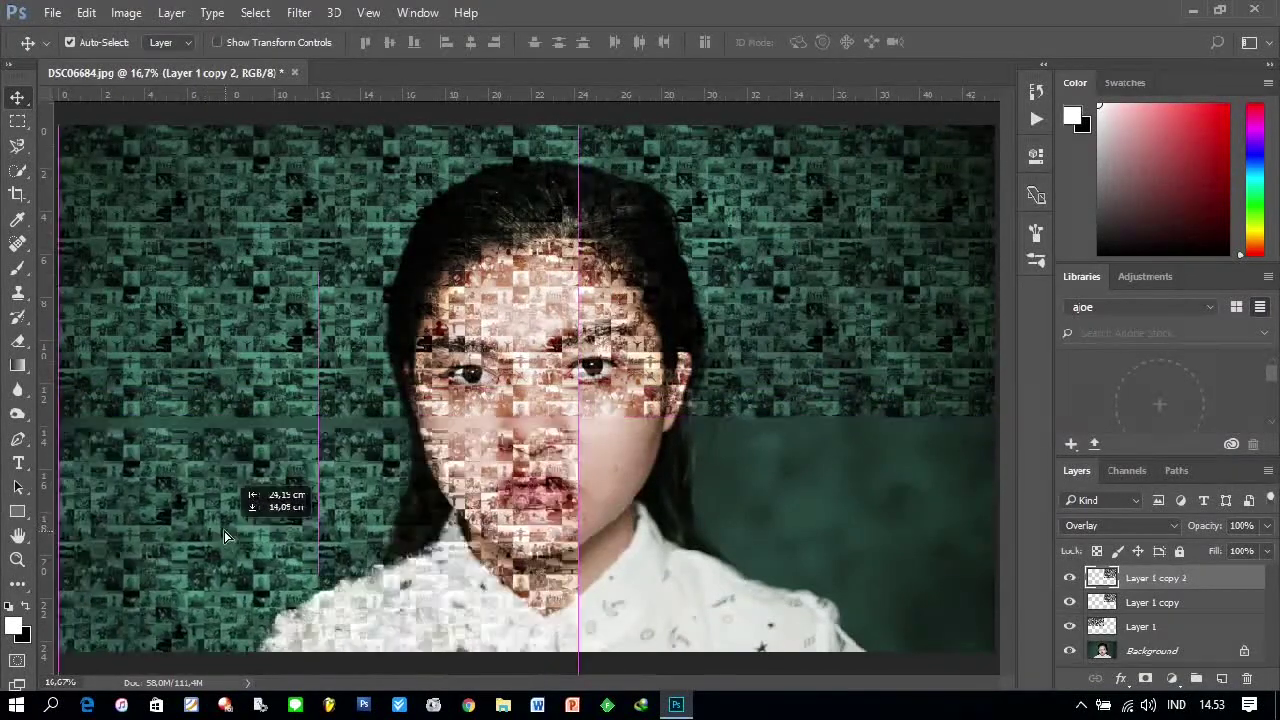
left_click_drag(205, 531, 231, 528)
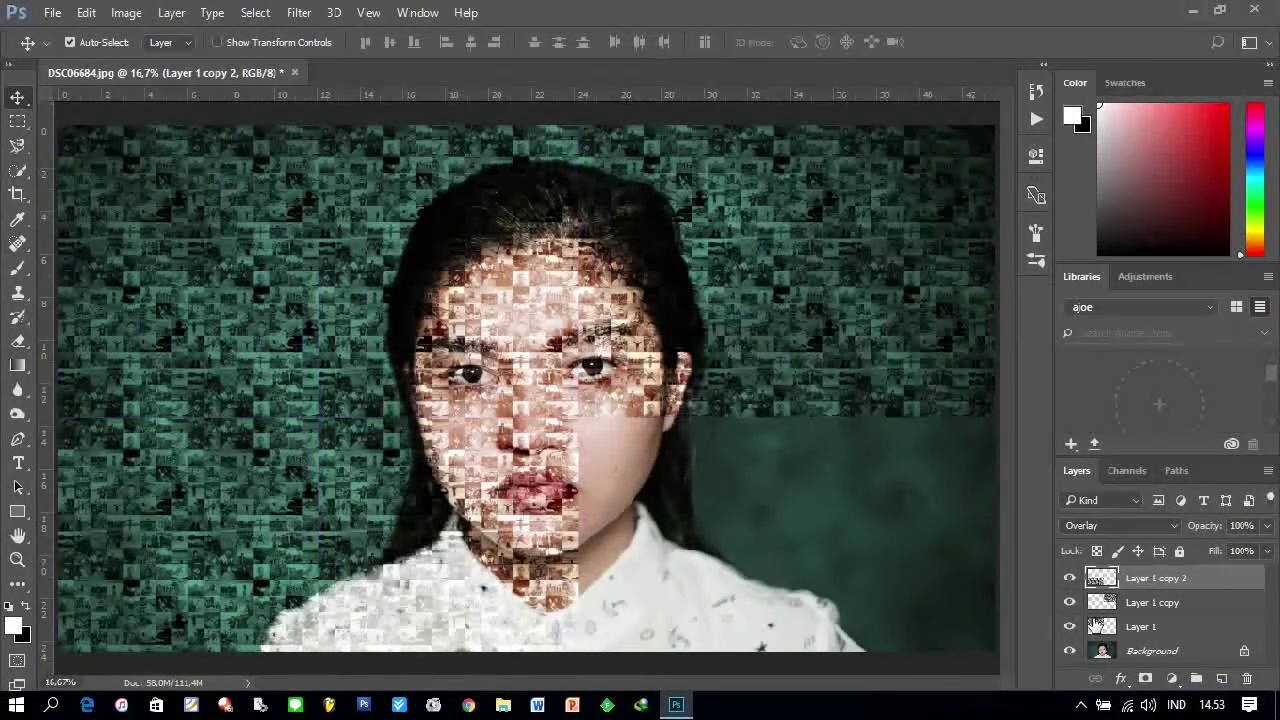
Step: Duplicate Layer 1 copy 2, place Layer 1 copy 3 lower-right, and check full coverage
right_click(1157, 585)
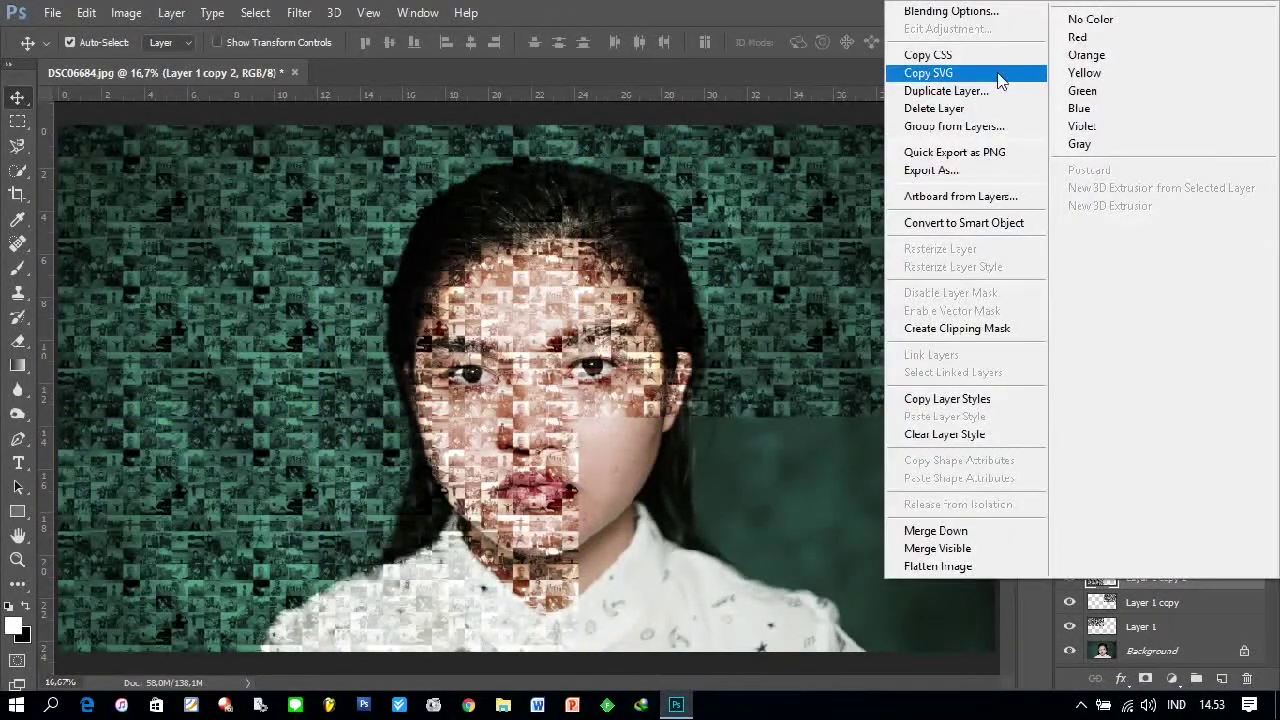
left_click(990, 91)
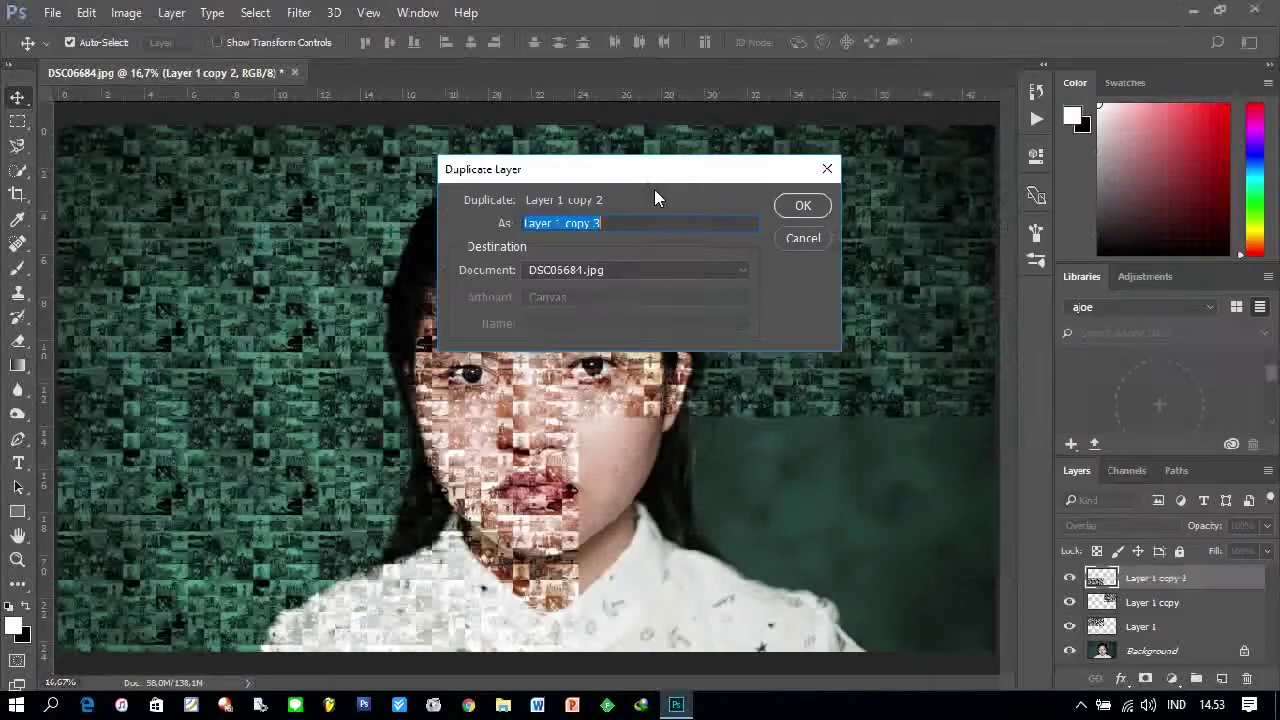
left_click(800, 207)
mouse_move(402, 498)
left_mouse_down()
mouse_move(560, 513)
mouse_move(955, 511)
mouse_move(921, 501)
left_mouse_up()
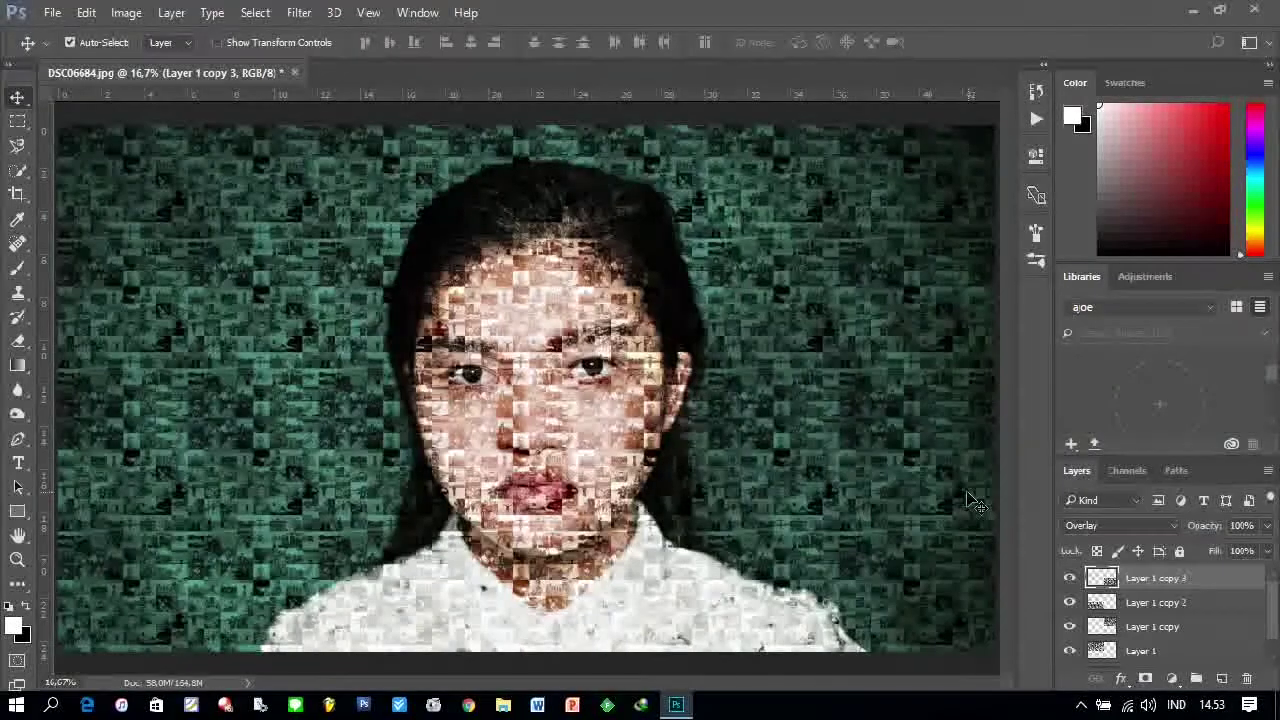
key("ctrl+minus")
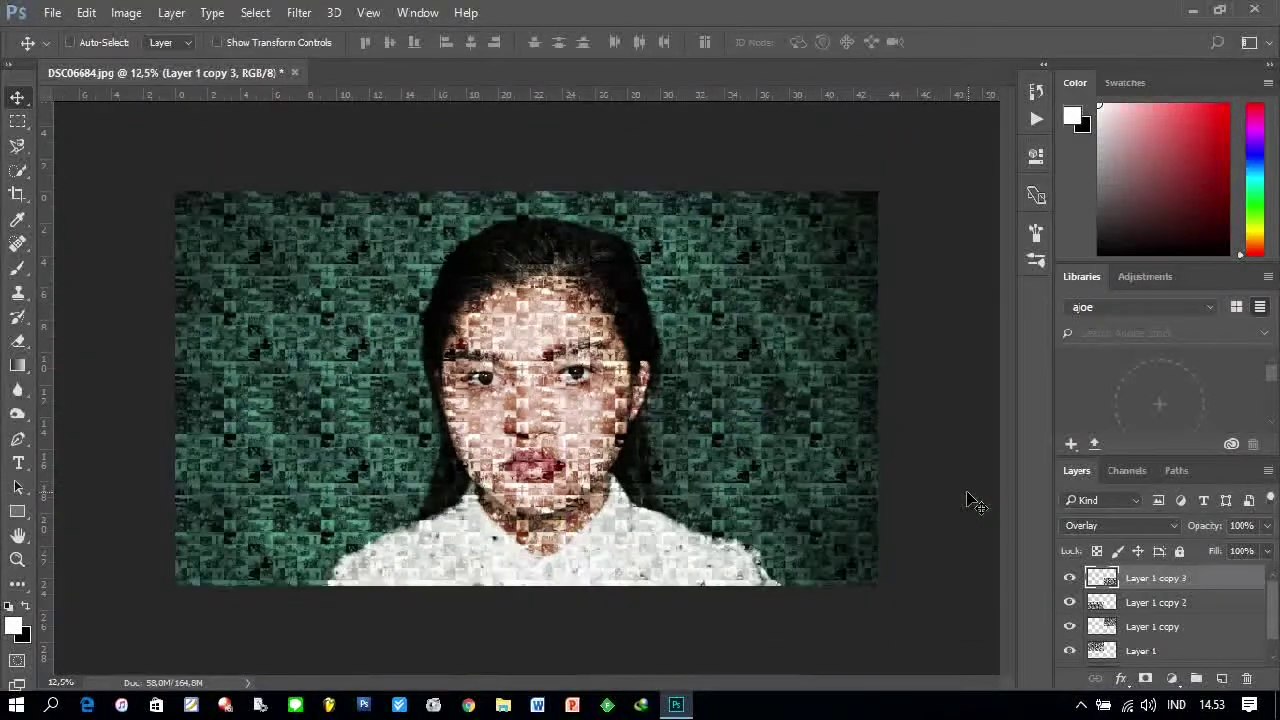
key("ctrl+plus")
key("ctrl+minus")
key("ctrl+plus")
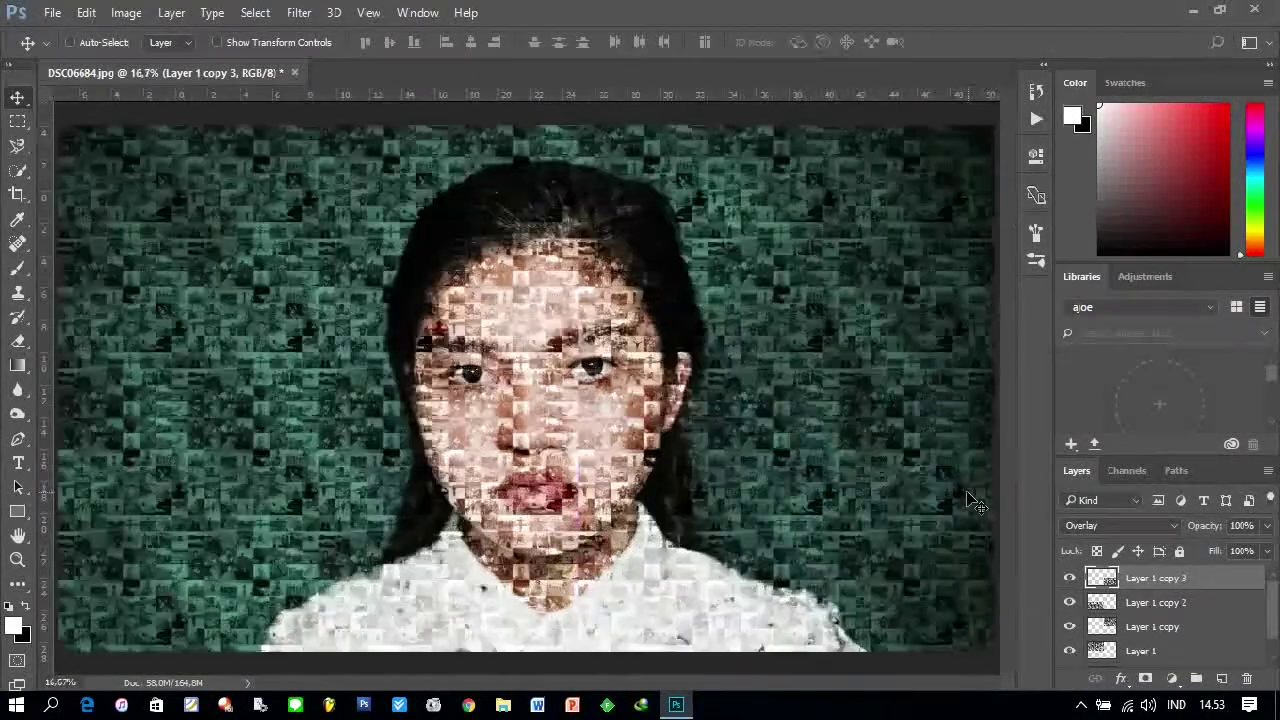
key("ctrl+minus")
key("ctrl+plus")
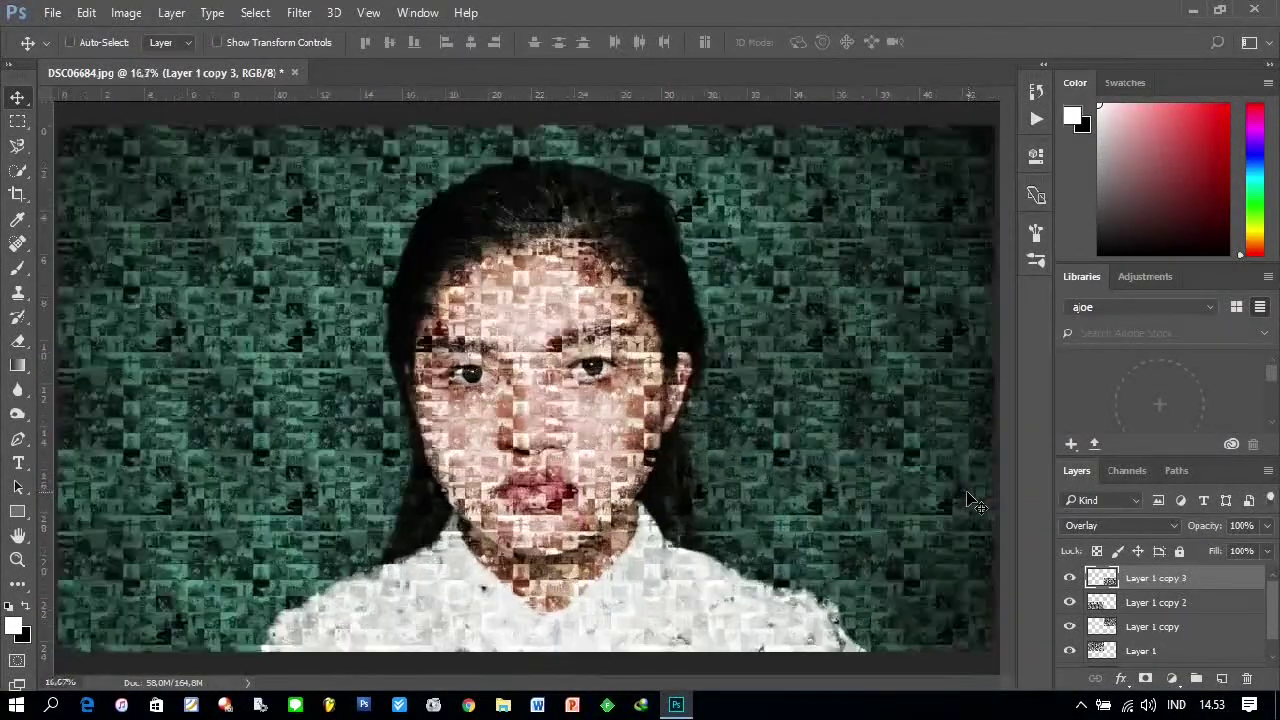
key("ctrl+minus")
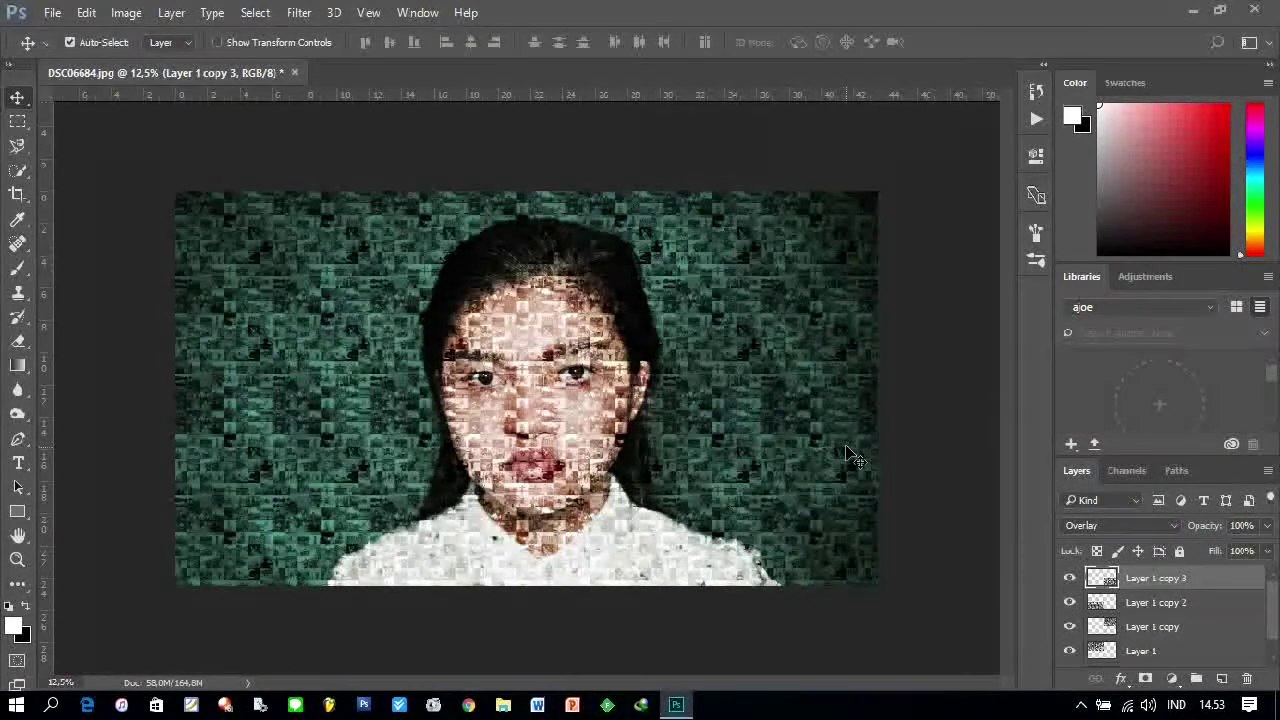
key("ctrl+plus")
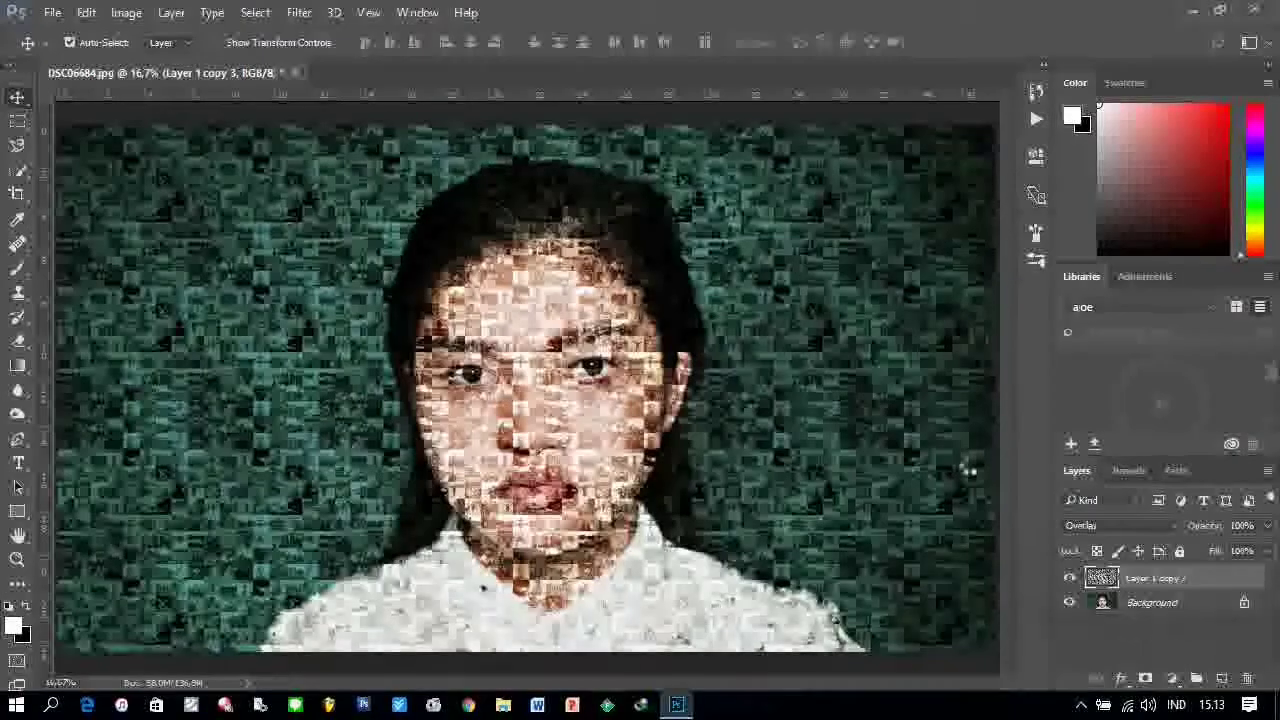
Step: Start saving the finished mosaic portrait as a JPEG, bringing up JPEG Options
key("ctrl+s")
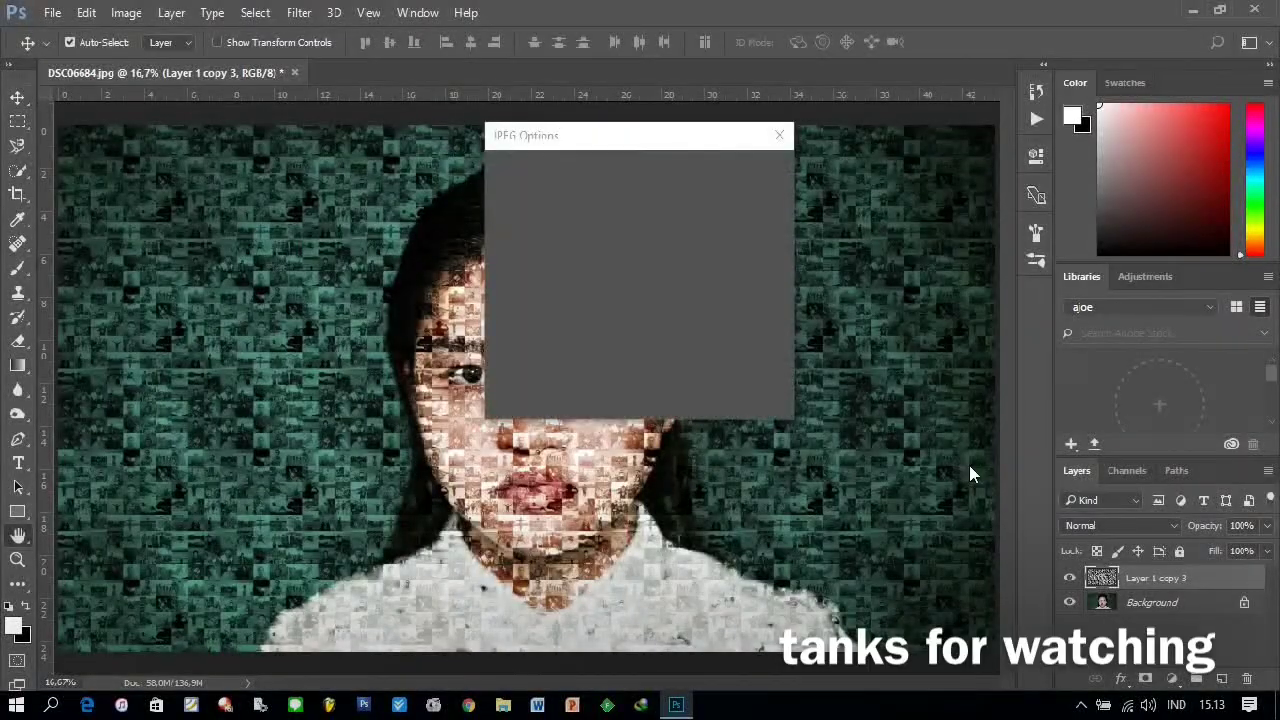